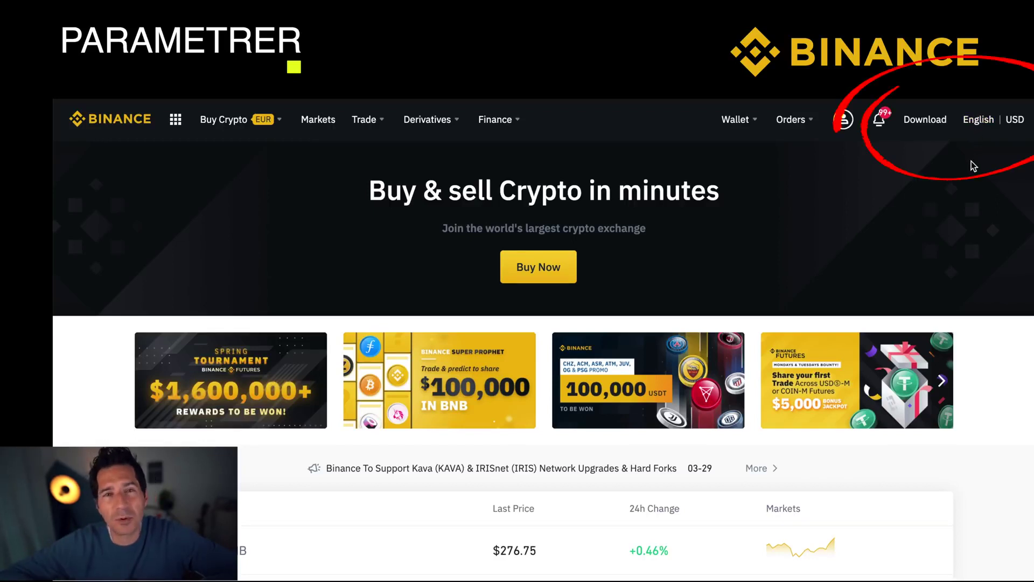
Switch the site's language and region from English to Français
{"action": "left_click", "coordinate": [978, 121]}
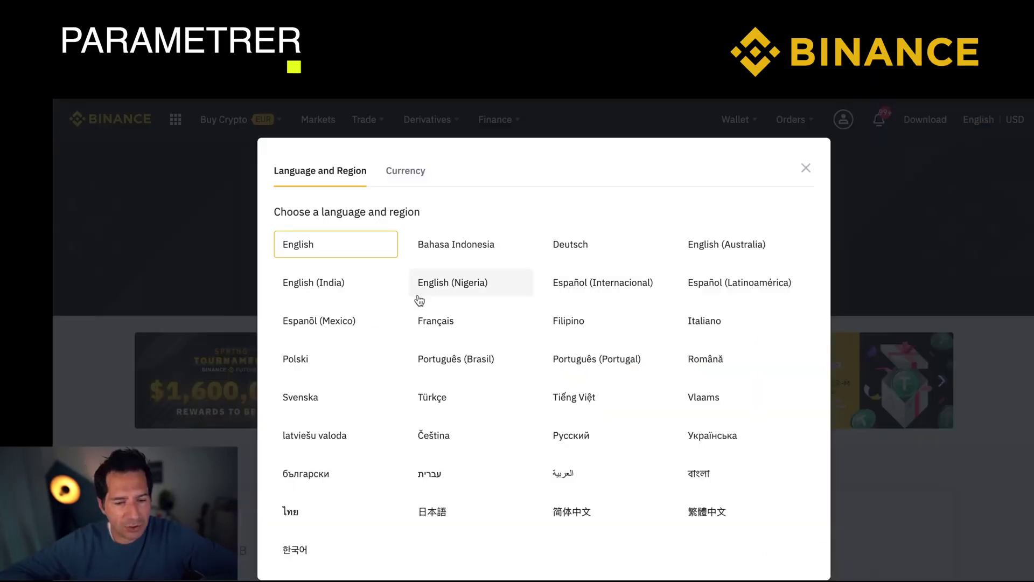
{"action": "left_click", "coordinate": [467, 323]}
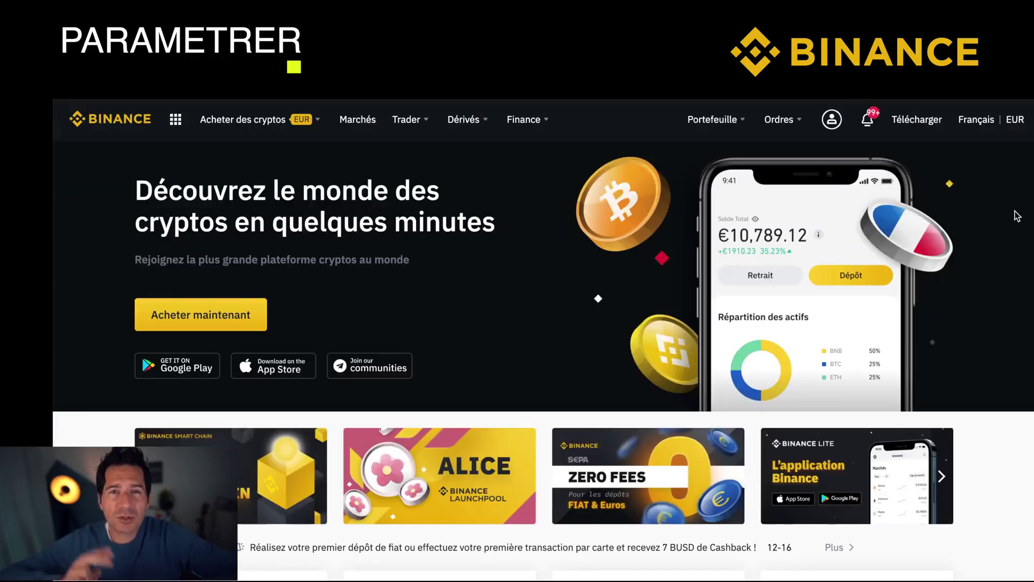
Open the Sécurité page of the account profile
{"action": "mouse_move", "coordinate": [874, 124]}
{"action": "mouse_move", "coordinate": [832, 123]}
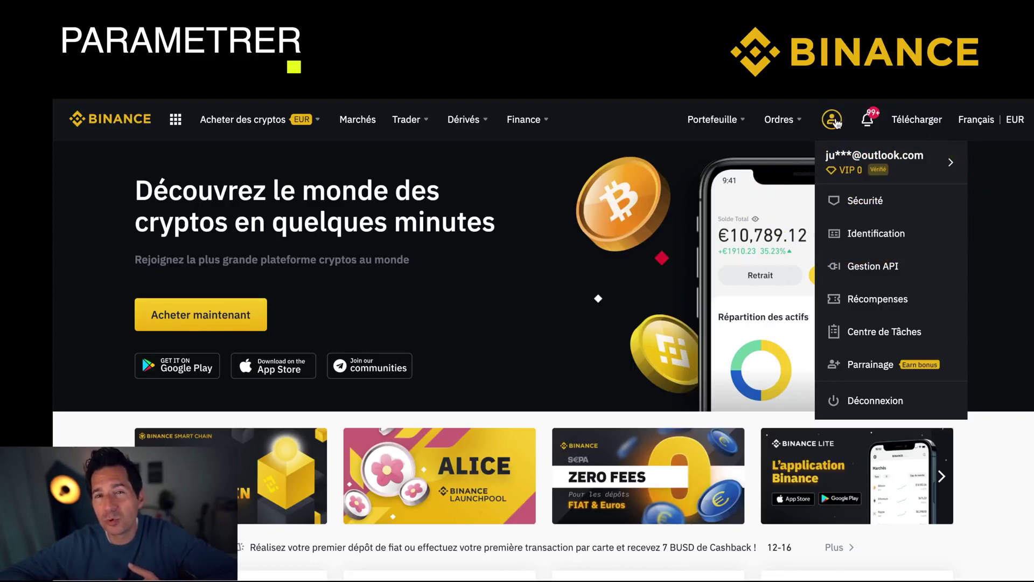
{"action": "left_click", "coordinate": [868, 202]}
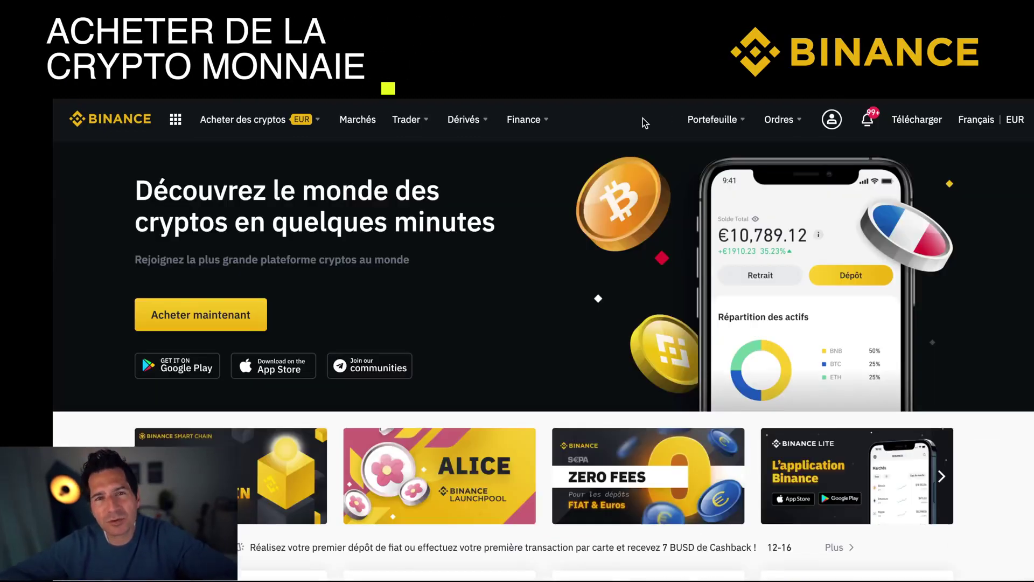
Open the portfolio overview and start a deposit of fiat currency
{"action": "mouse_move", "coordinate": [708, 122]}
{"action": "left_click", "coordinate": [740, 157]}
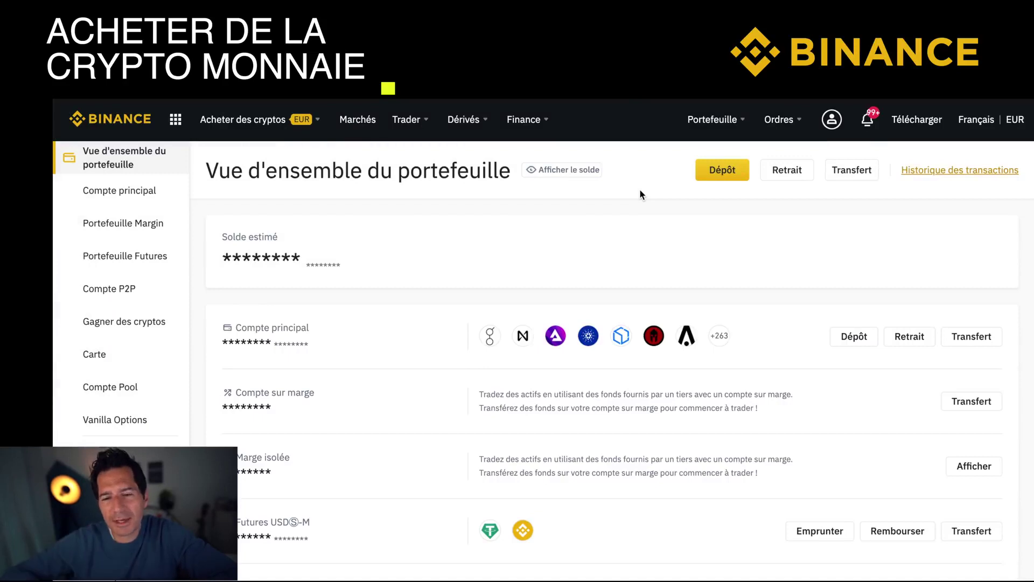
{"action": "left_click", "coordinate": [736, 173]}
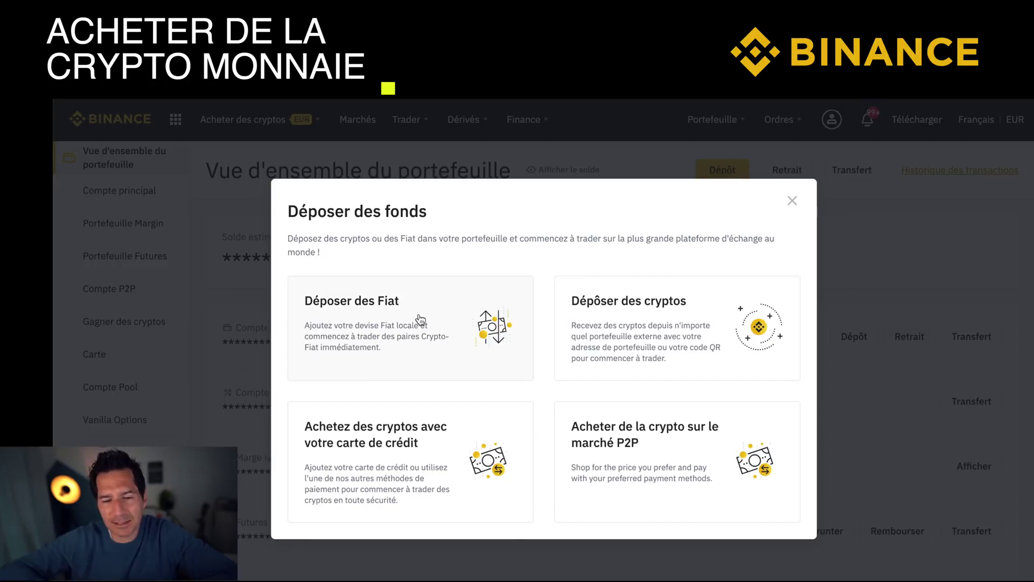
{"action": "left_click", "coordinate": [389, 320]}
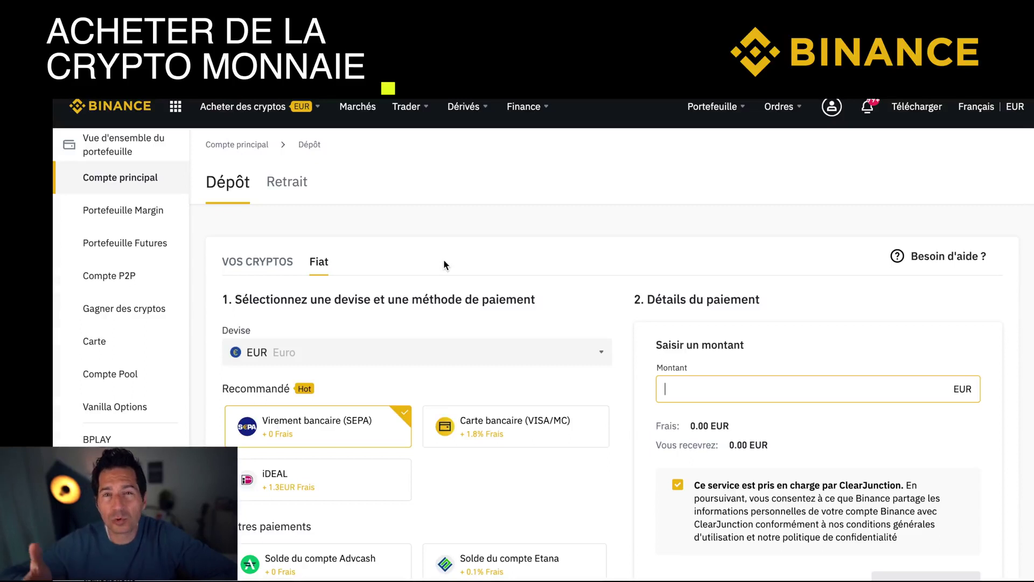
Enter a deposit of 100 EUR by SEPA bank transfer, continue and confirm the important remarks
{"action": "scroll", "coordinate": [444, 260], "scroll_direction": "down", "scroll_amount": 1}
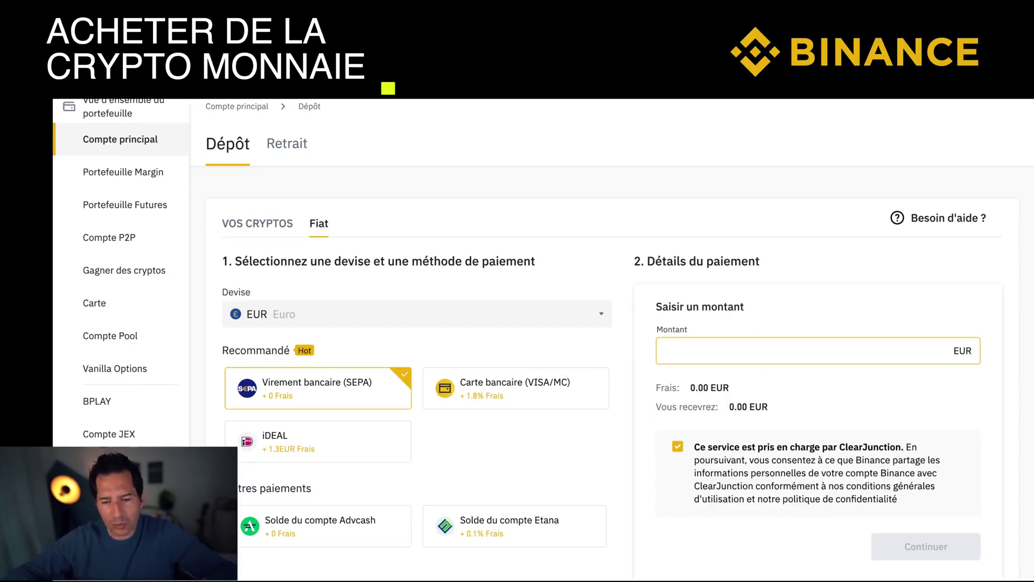
{"action": "type", "text": "100"}
{"action": "scroll", "coordinate": [940, 509], "scroll_direction": "down", "scroll_amount": 1}
{"action": "left_click", "coordinate": [939, 511]}
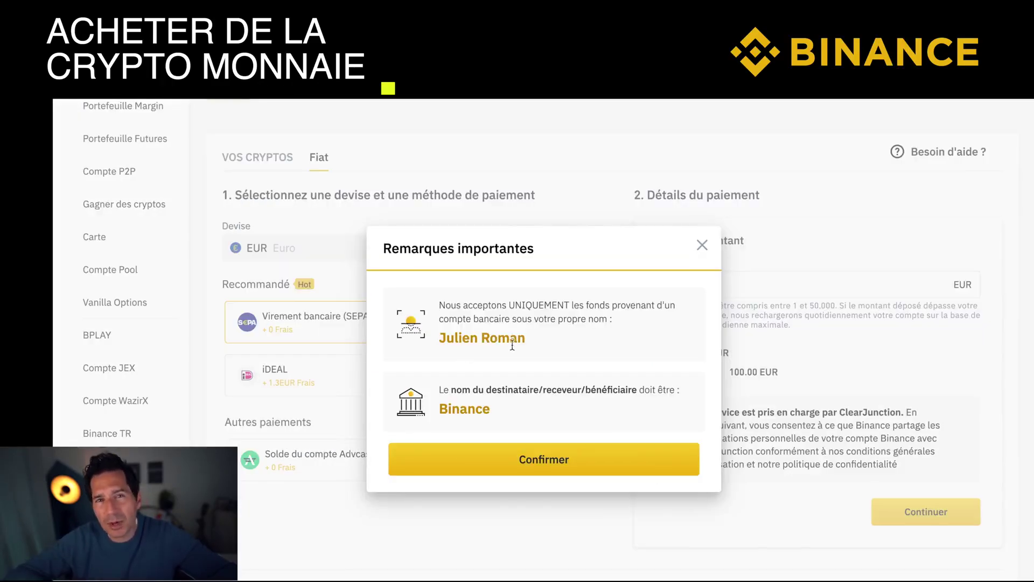
{"action": "left_click", "coordinate": [582, 459]}
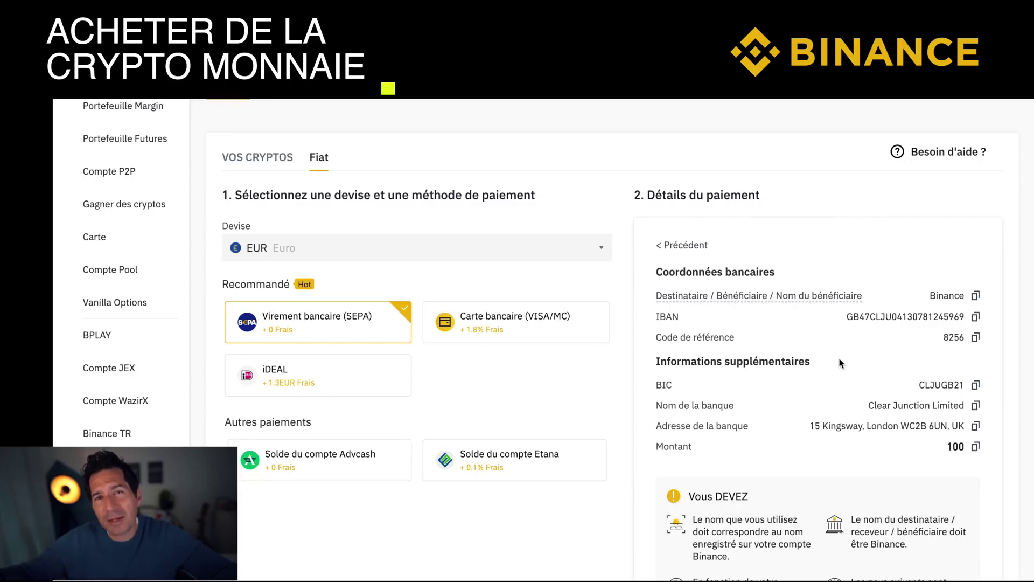
Review the bank details for the transfer, and choose Carte bancaire (VISA/MC) as the deposit method
{"action": "scroll", "coordinate": [839, 357], "scroll_direction": "down", "scroll_amount": 2}
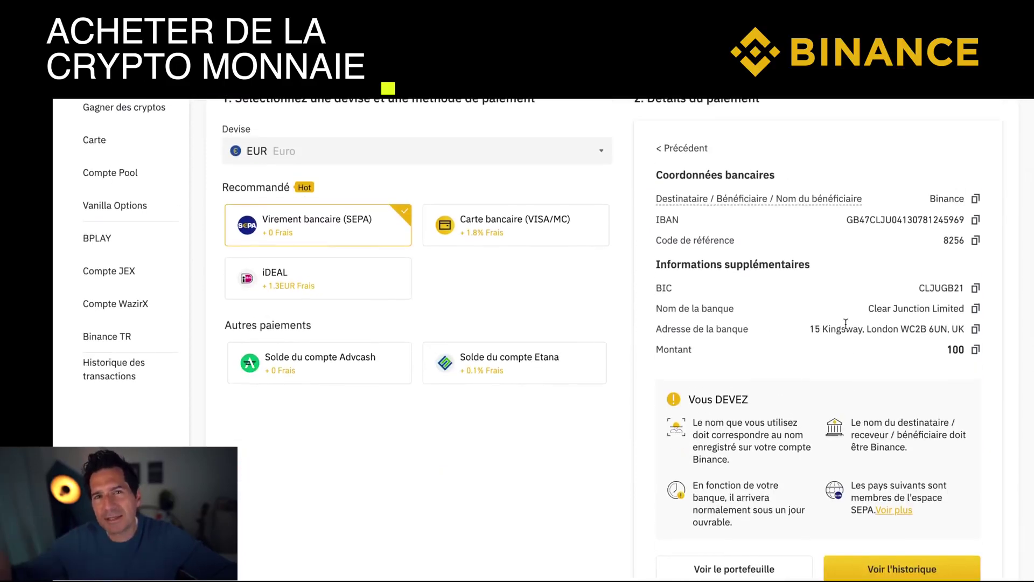
{"action": "scroll", "coordinate": [488, 323], "scroll_direction": "up", "scroll_amount": 3}
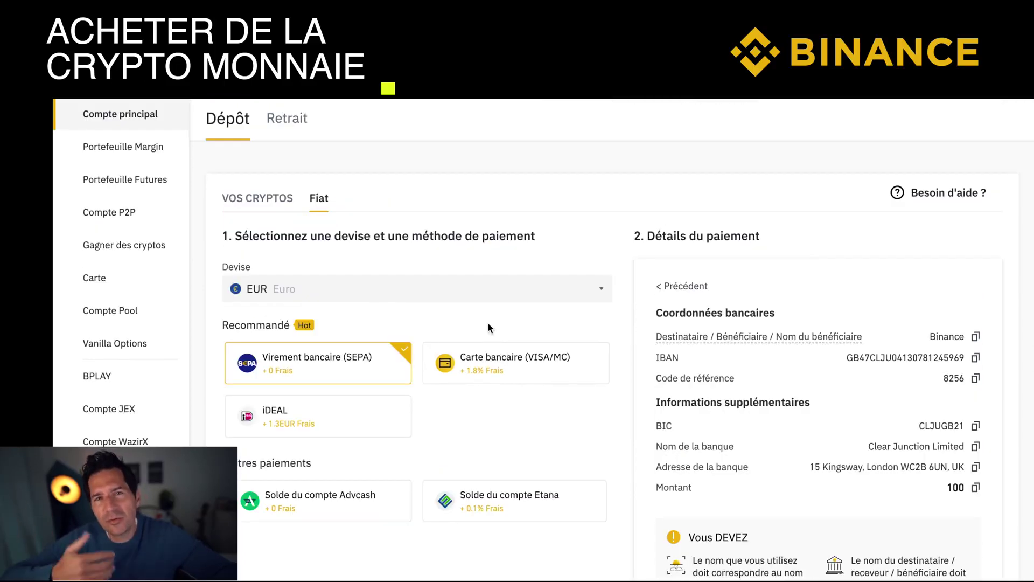
{"action": "left_click", "coordinate": [520, 382]}
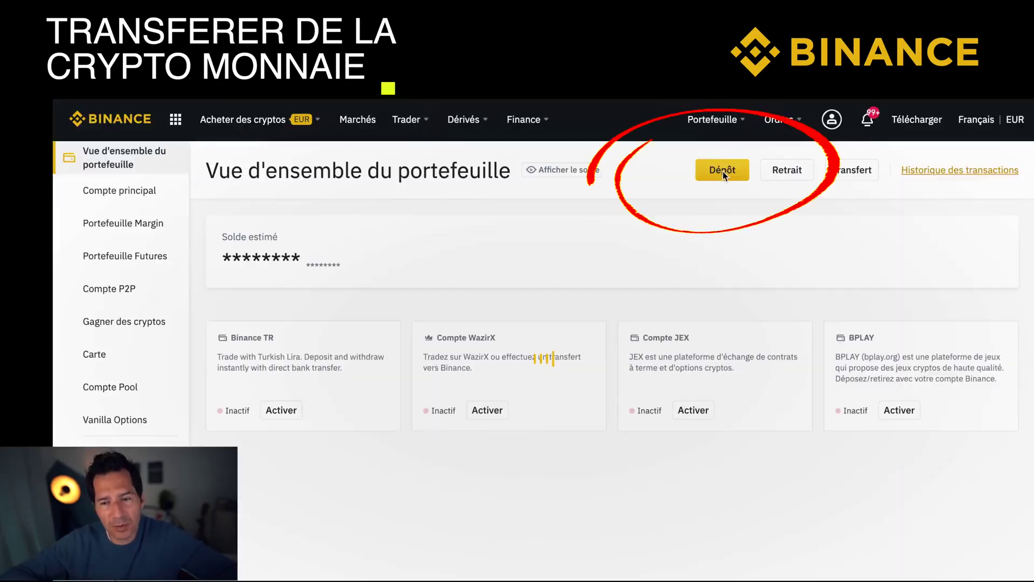
Start a crypto deposit from the portfolio overview and examine the BTC deposit address and network options
{"action": "left_click", "coordinate": [723, 171]}
{"action": "left_click", "coordinate": [662, 348]}
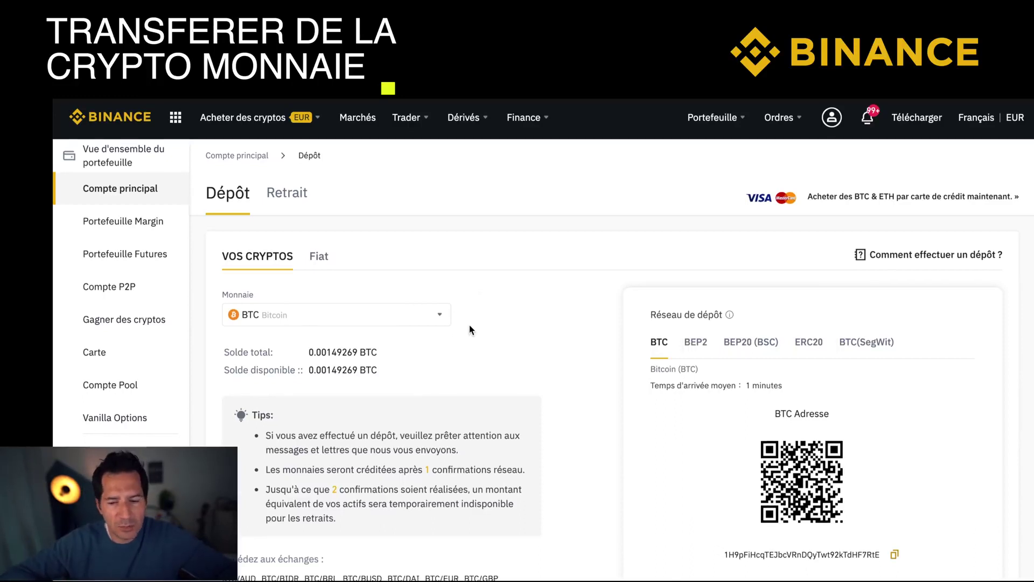
{"action": "scroll", "coordinate": [534, 284], "scroll_direction": "down", "scroll_amount": 1}
{"action": "scroll", "coordinate": [534, 281], "scroll_direction": "down", "scroll_amount": 3}
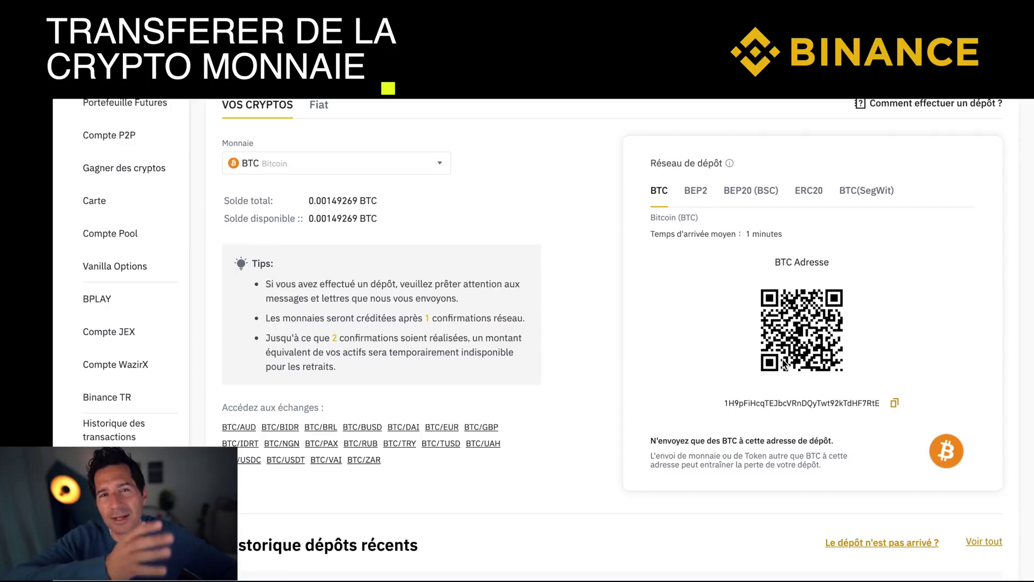
{"action": "scroll", "coordinate": [908, 355], "scroll_direction": "up", "scroll_amount": 1}
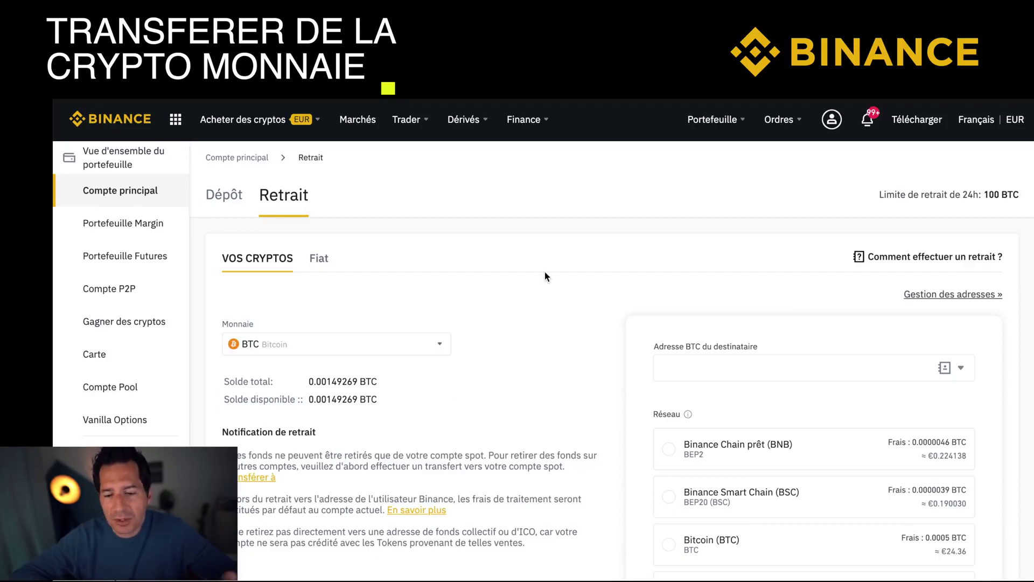
Examine the BTC withdrawal form with its networks and fees, and switch to the EUR fiat withdrawal form
{"action": "scroll", "coordinate": [544, 272], "scroll_direction": "down", "scroll_amount": 1}
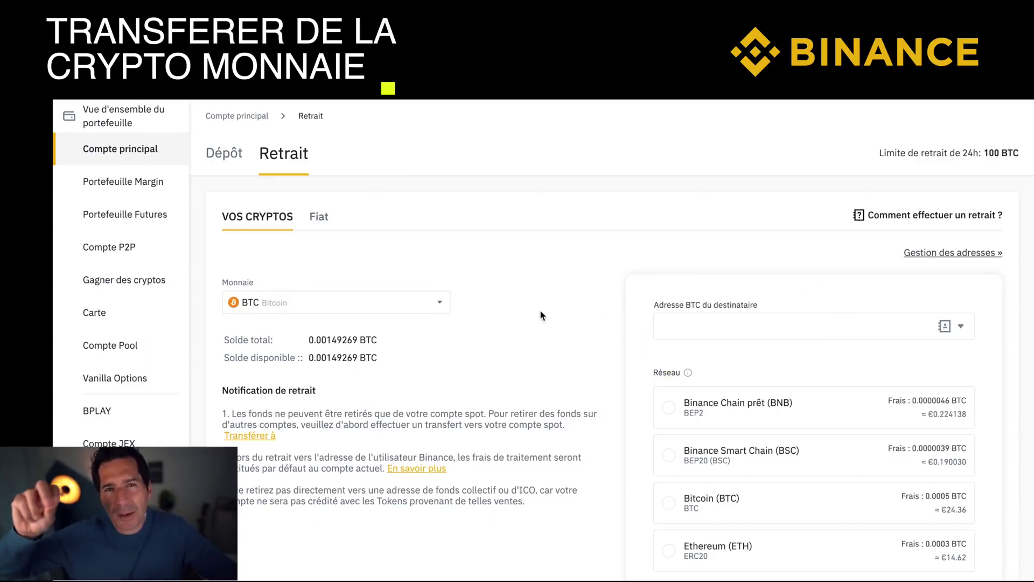
{"action": "scroll", "coordinate": [533, 310], "scroll_direction": "up", "scroll_amount": 2}
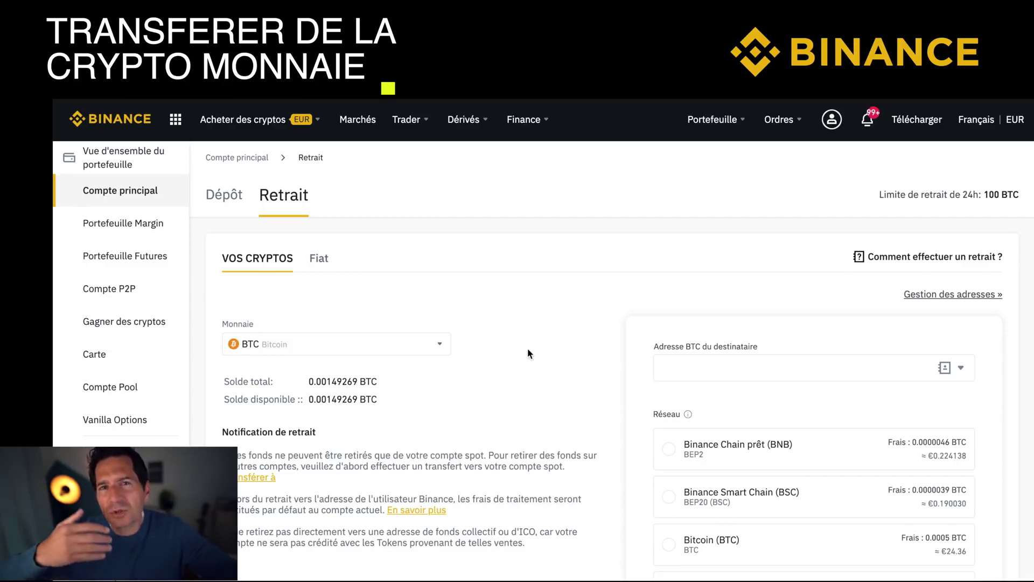
{"action": "left_click", "coordinate": [325, 266]}
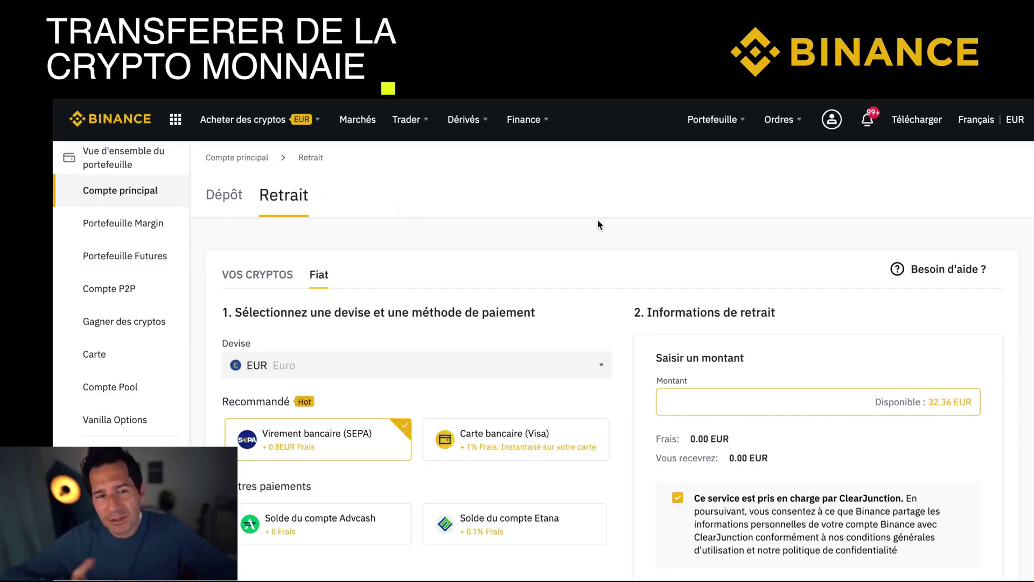
{"action": "scroll", "coordinate": [599, 224], "scroll_direction": "down", "scroll_amount": 1}
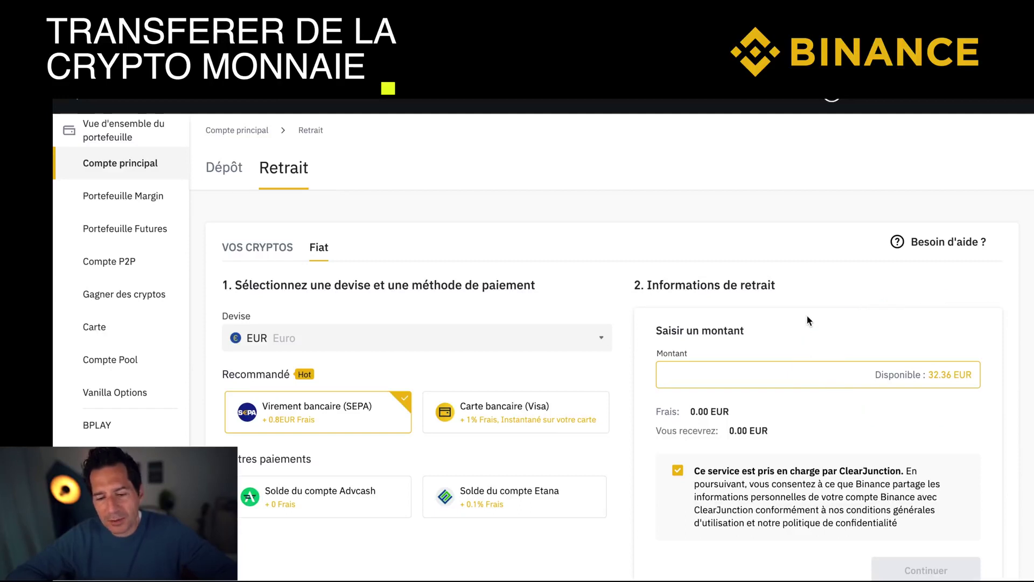
Compare the fees for withdrawing 32.36 EUR by Virement bancaire (SEPA) and by Carte bancaire (Visa)
{"action": "left_click", "coordinate": [951, 374]}
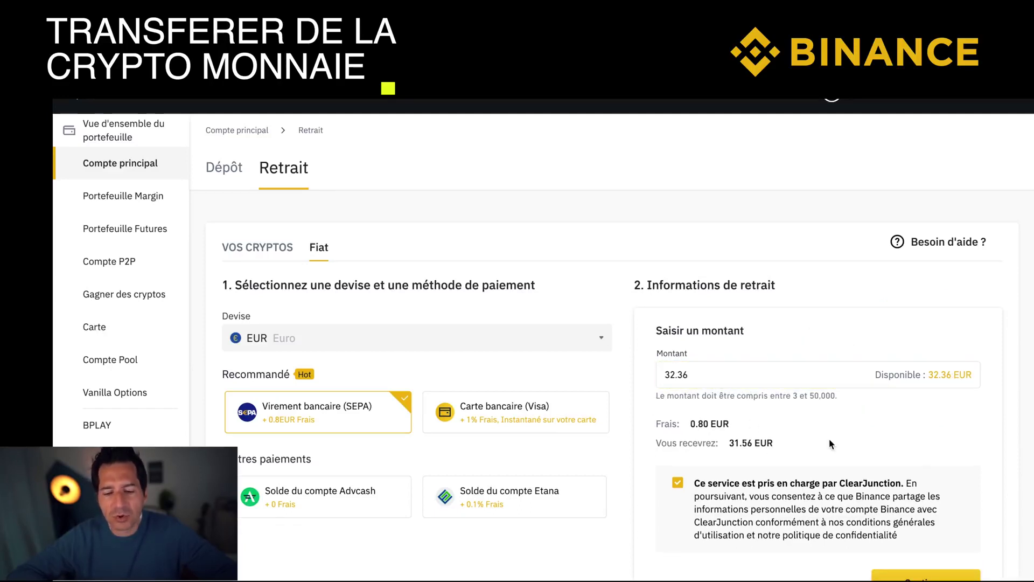
{"action": "key", "text": "BackSpace"}
{"action": "key", "text": "BackSpace"}
{"action": "key", "text": "BackSpace"}
{"action": "key", "text": "BackSpace"}
{"action": "key", "text": "BackSpace"}
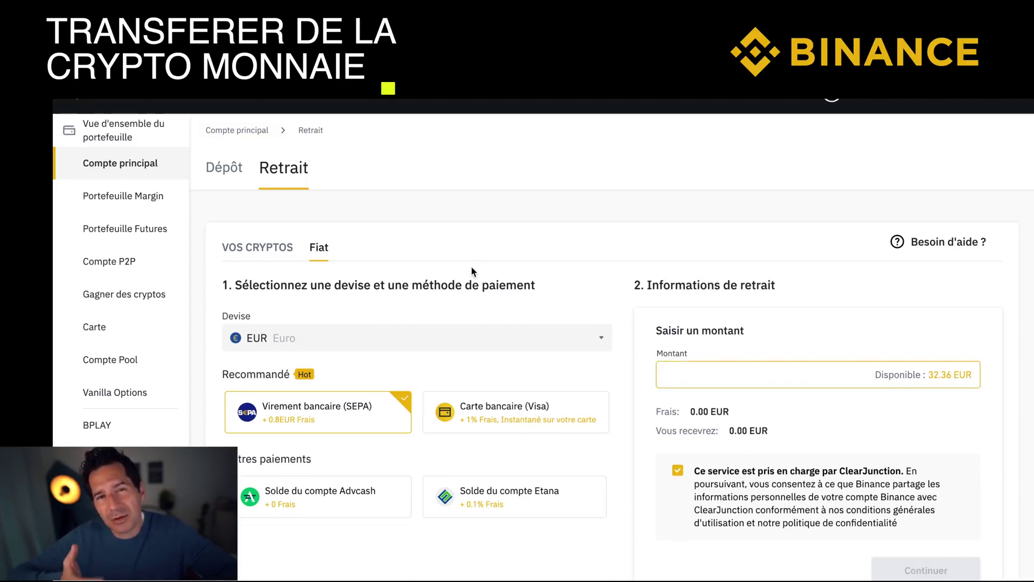
{"action": "left_click", "coordinate": [950, 374]}
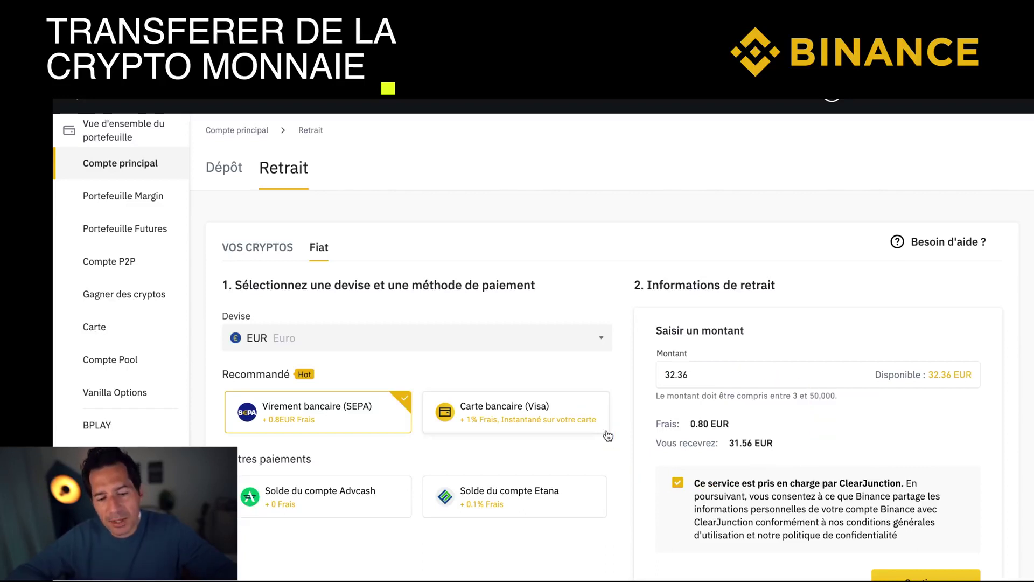
{"action": "left_click", "coordinate": [556, 415]}
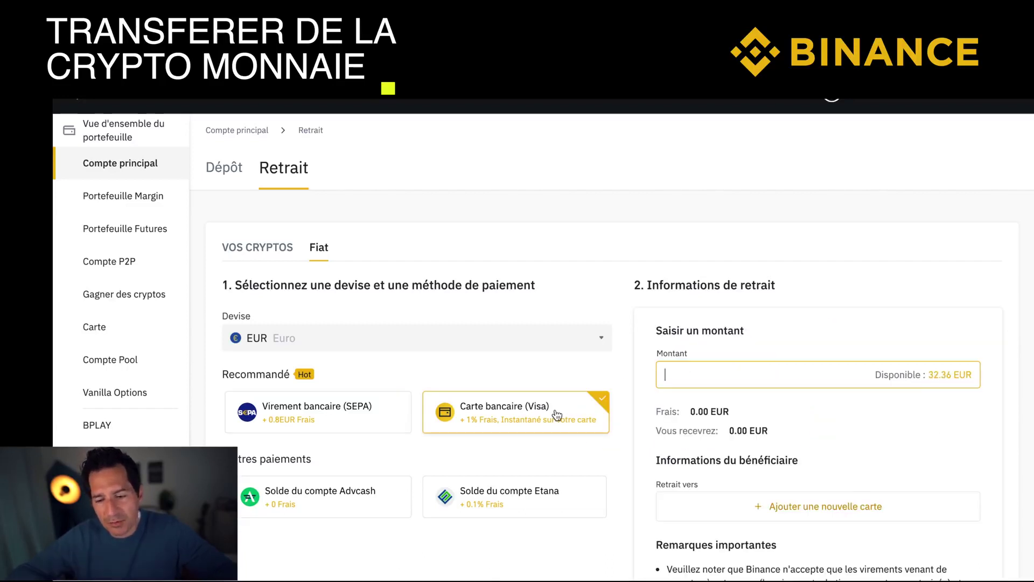
{"action": "type", "text": "32.36"}
{"action": "left_click", "coordinate": [871, 418]}
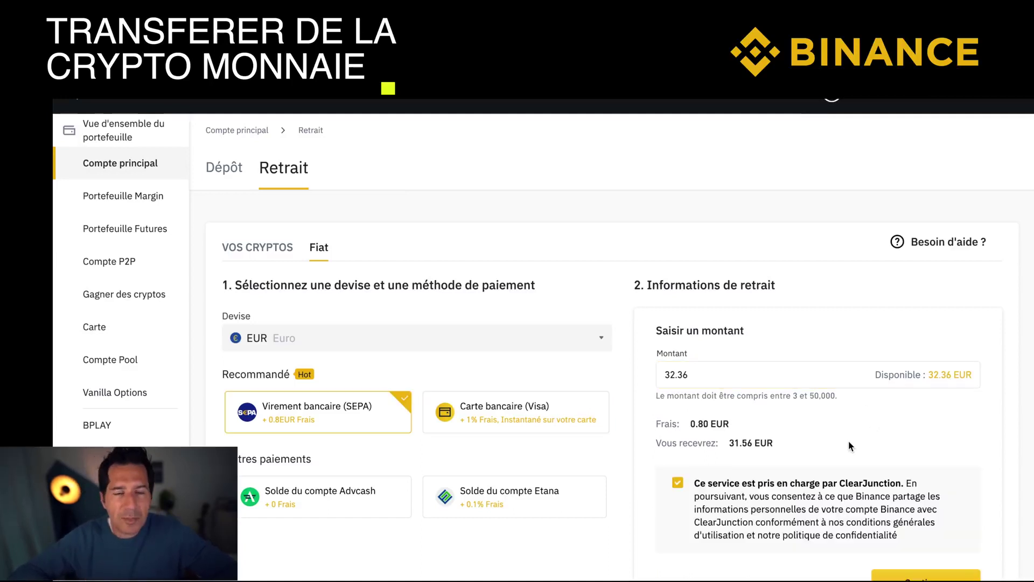
{"action": "left_click", "coordinate": [545, 400]}
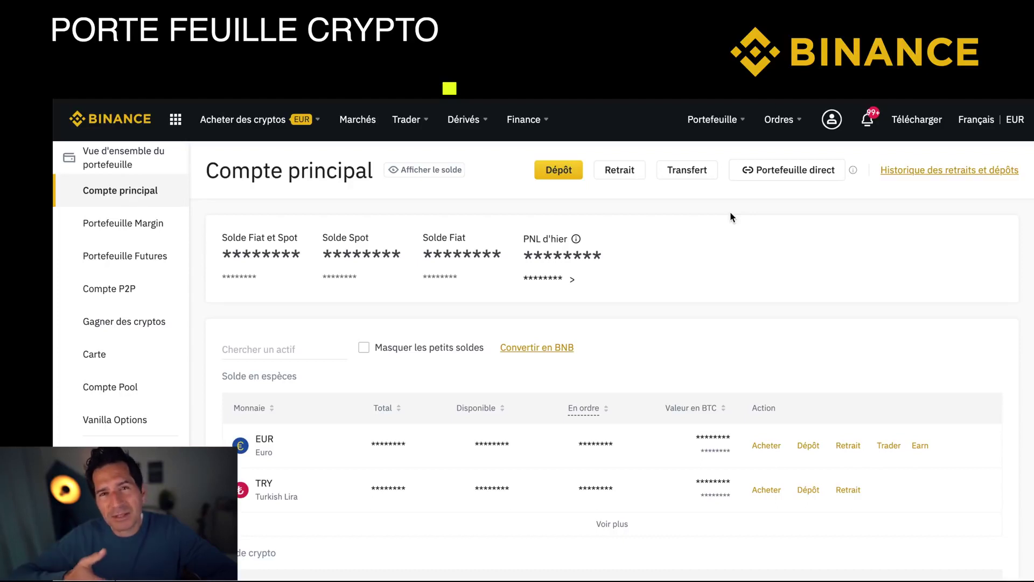
Open Compte principal from the portfolio overview and look through its list of fiat and crypto balances
{"action": "mouse_move", "coordinate": [712, 119]}
{"action": "left_click", "coordinate": [728, 149]}
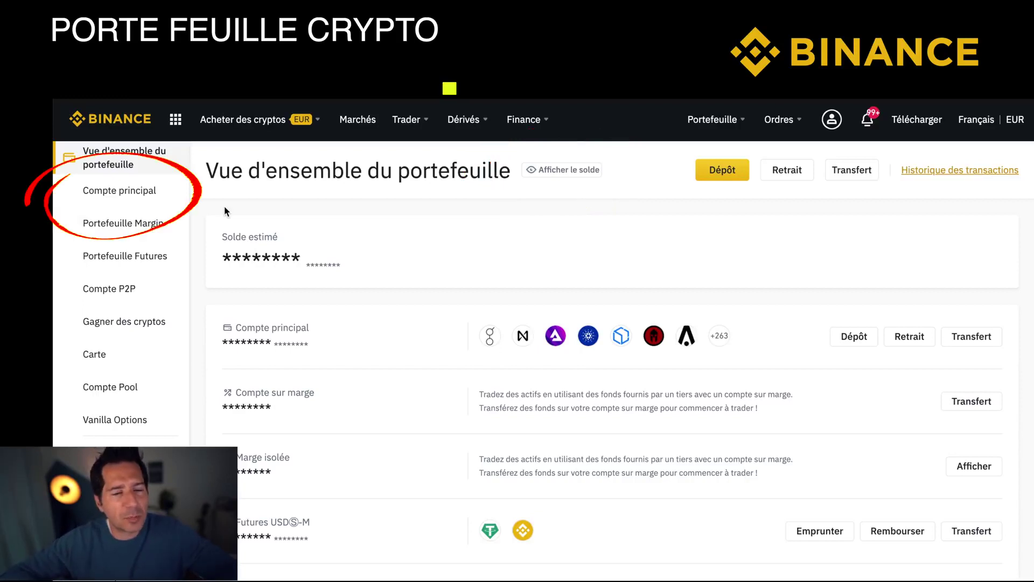
{"action": "left_click", "coordinate": [128, 191]}
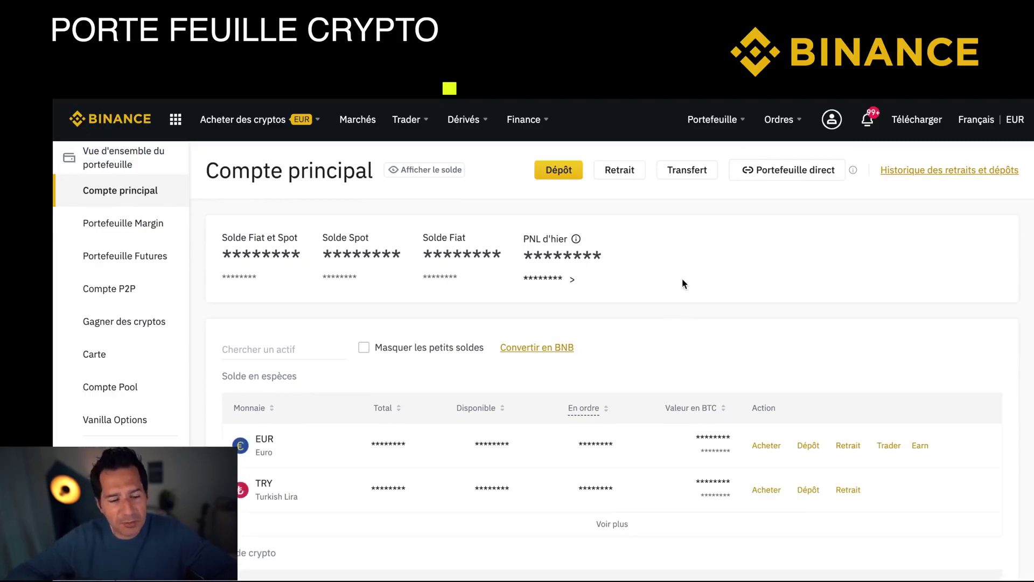
{"action": "scroll", "coordinate": [682, 278], "scroll_direction": "down", "scroll_amount": 6}
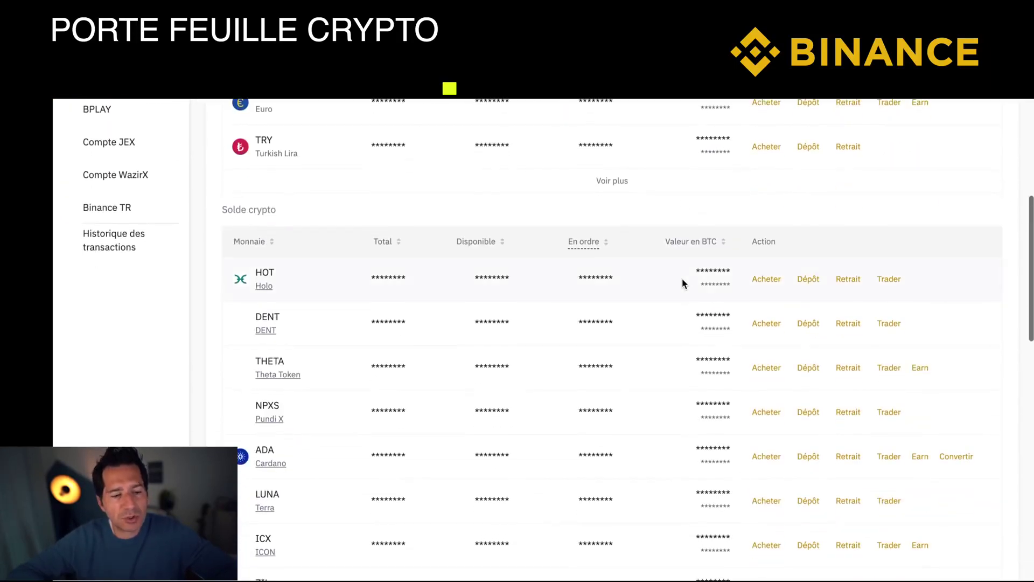
{"action": "scroll", "coordinate": [323, 256], "scroll_direction": "down", "scroll_amount": 1}
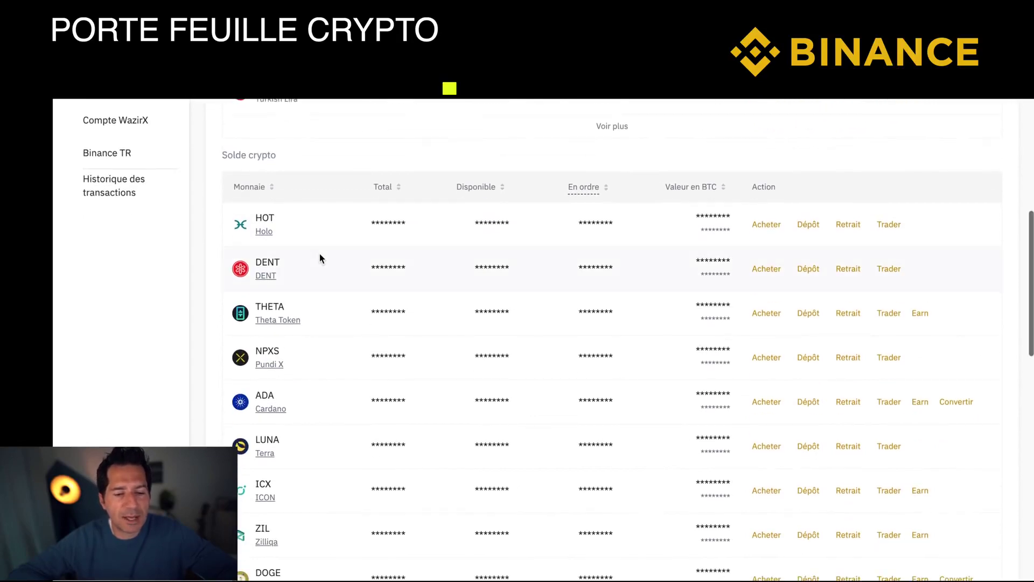
{"action": "scroll", "coordinate": [330, 345], "scroll_direction": "down", "scroll_amount": 10}
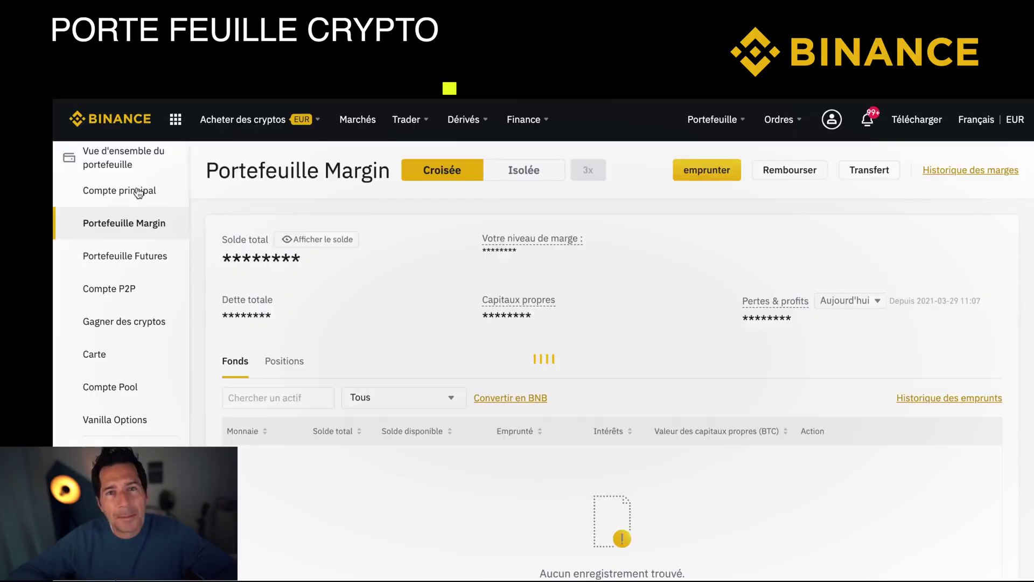
Return to Compte principal and open the Gagner des cryptos account
{"action": "left_click", "coordinate": [139, 193]}
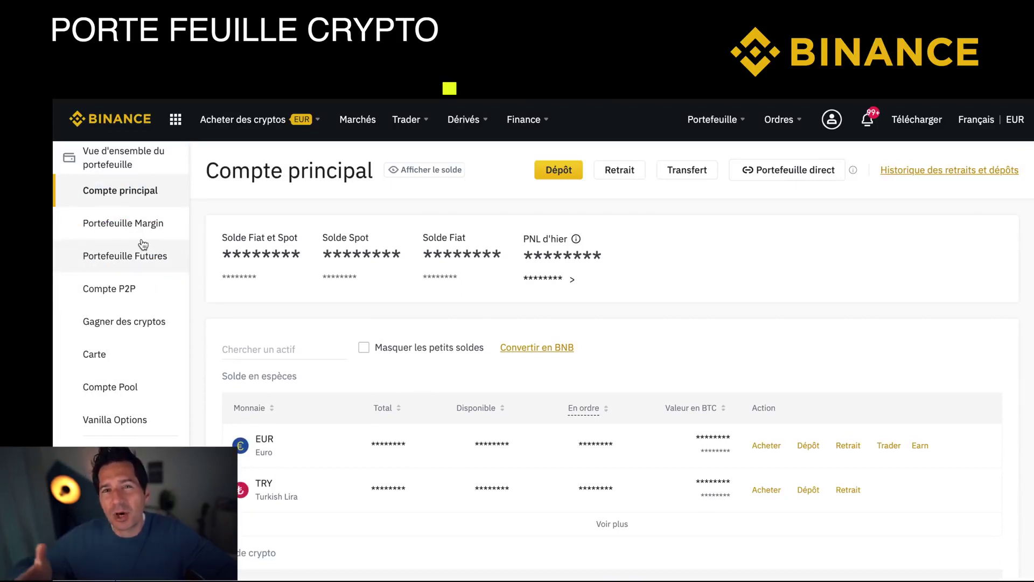
{"action": "left_click", "coordinate": [160, 328]}
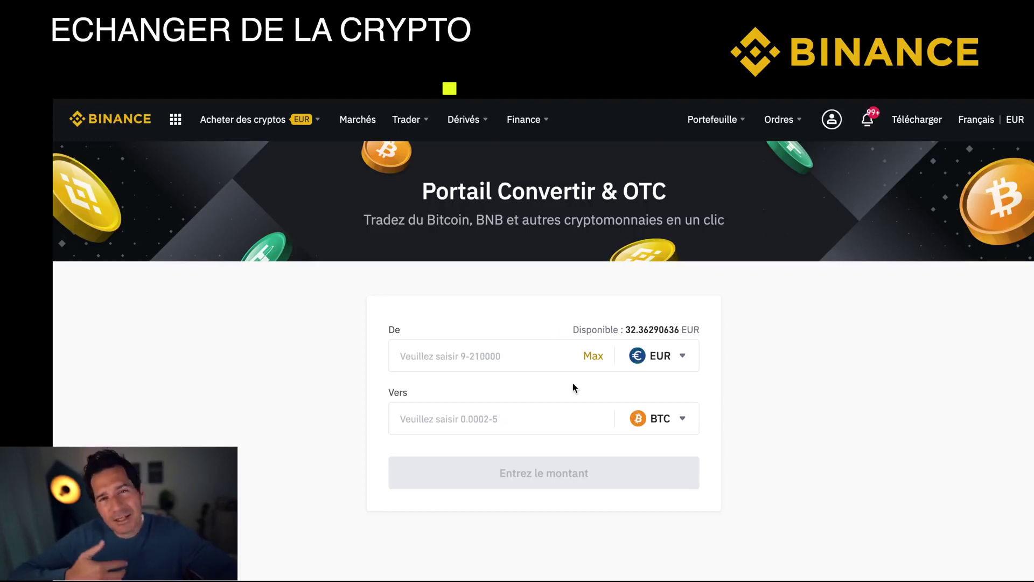
Set the EUR to BTC conversion to the maximum available amount of 32.36290636 EUR
{"action": "scroll", "coordinate": [574, 387], "scroll_direction": "down", "scroll_amount": 1}
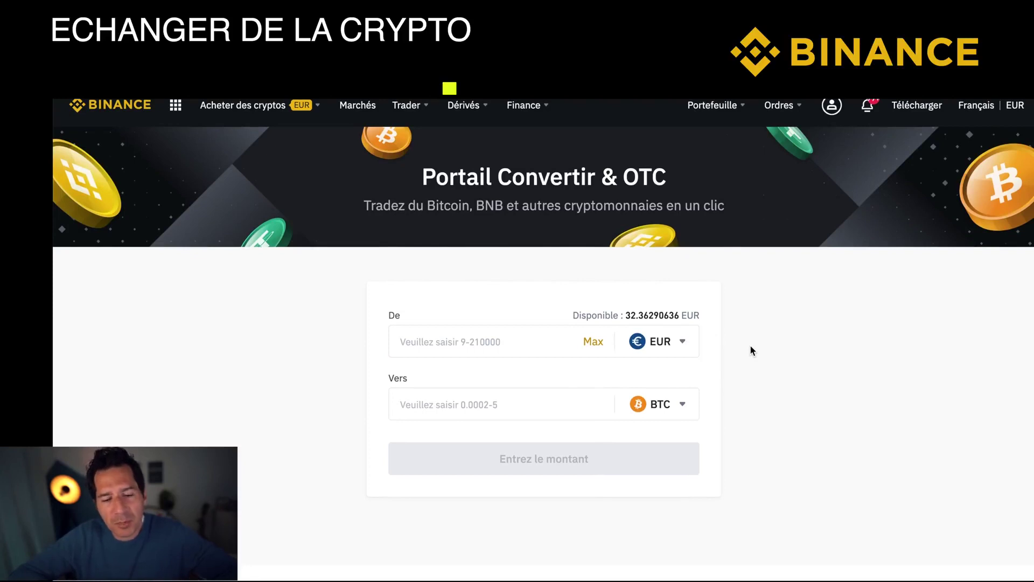
{"action": "left_click", "coordinate": [593, 342]}
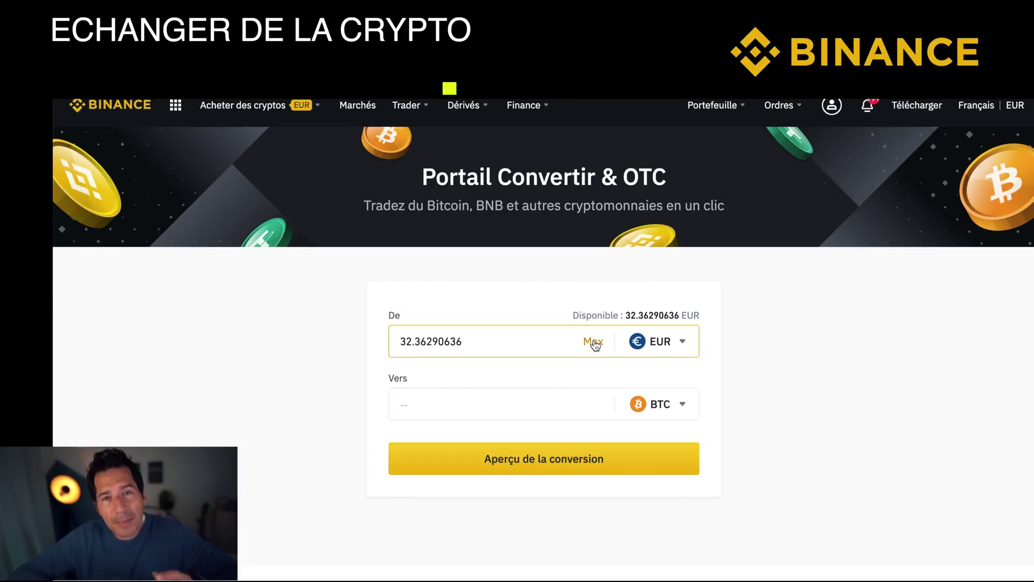
Preview the conversion of 32.36290636 EUR to BTC and refresh the expired quote
{"action": "left_click", "coordinate": [557, 461]}
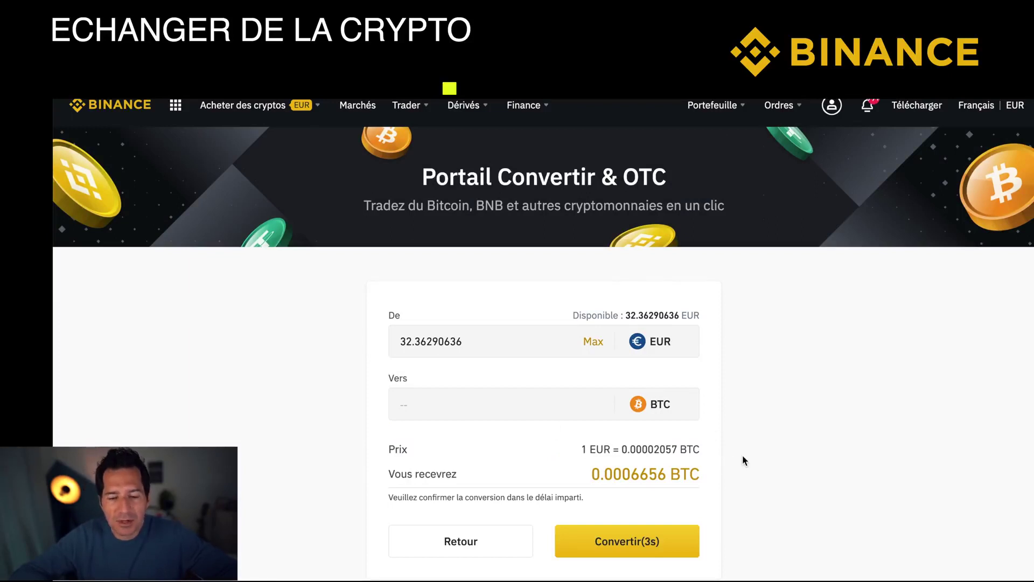
{"action": "scroll", "coordinate": [754, 452], "scroll_direction": "down", "scroll_amount": 1}
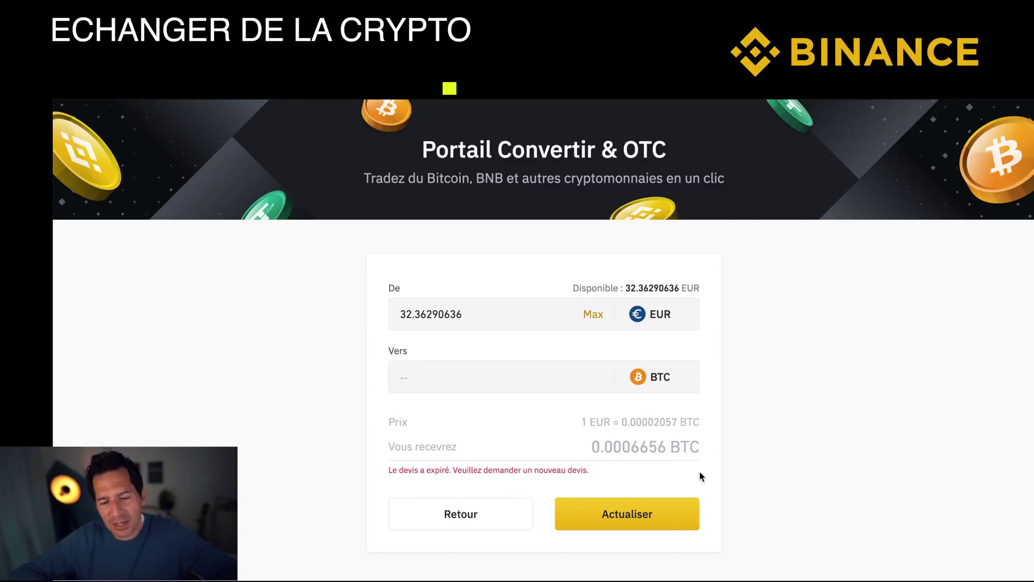
{"action": "left_click", "coordinate": [635, 512]}
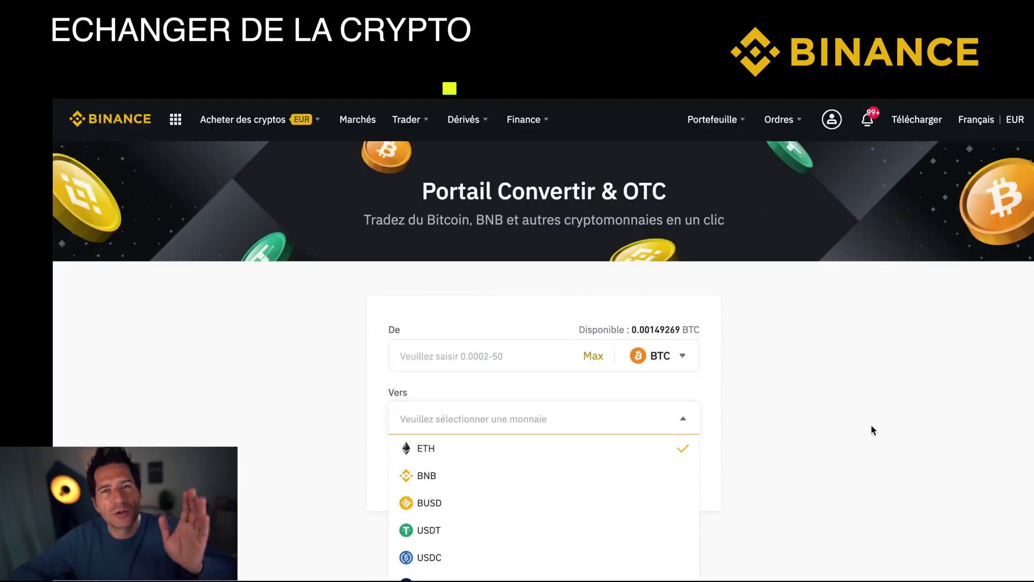
Choose EUR as the source currency and preview converting the maximum 32.36290636 EUR to USDT
{"action": "left_click", "coordinate": [801, 364]}
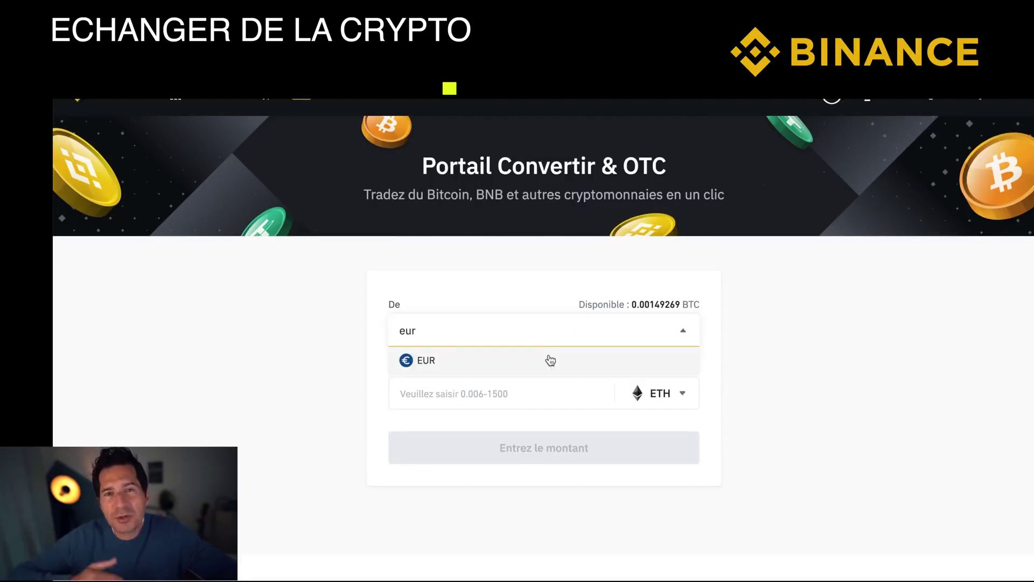
{"action": "left_click", "coordinate": [549, 360]}
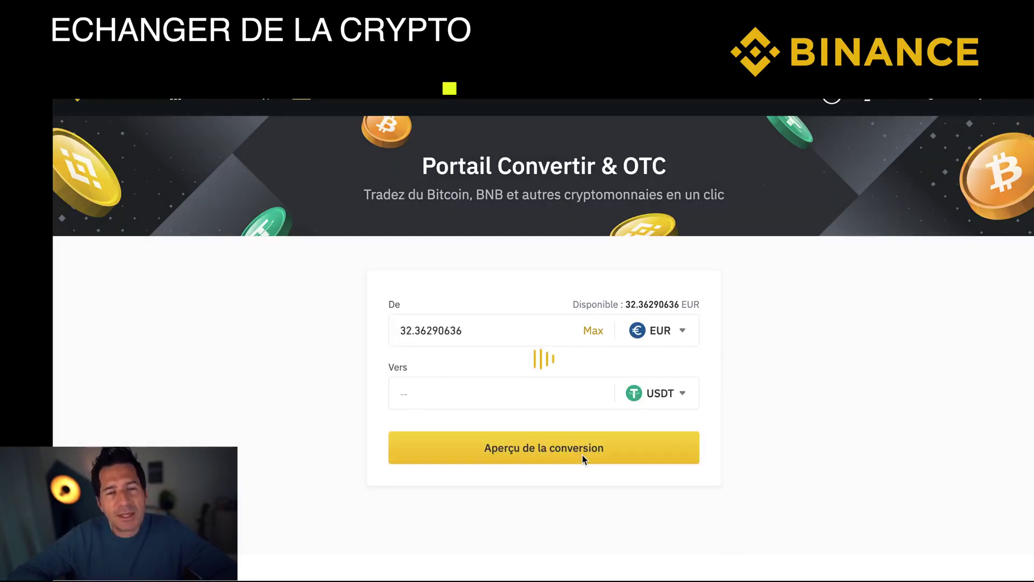
{"action": "left_click", "coordinate": [582, 455]}
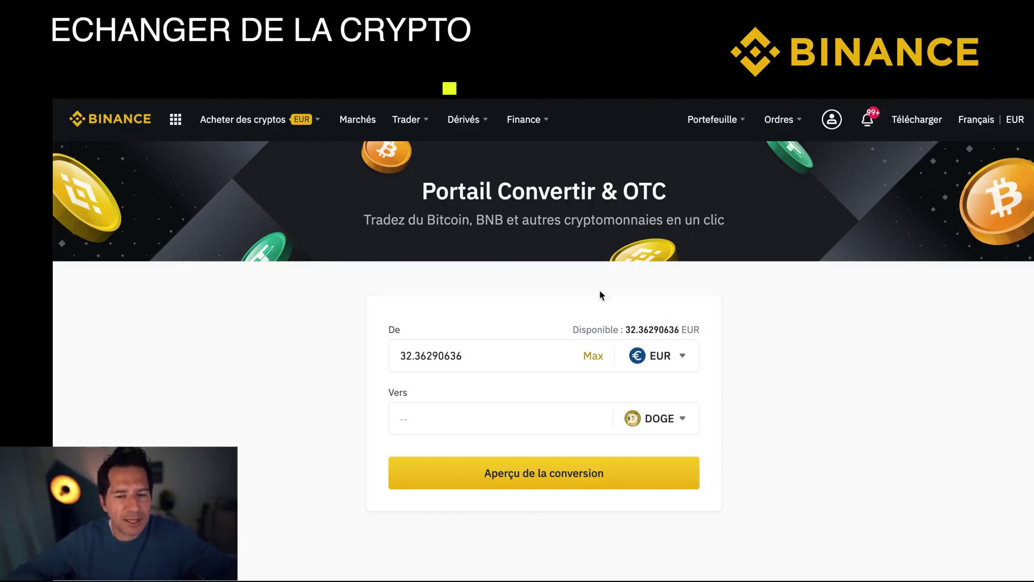
Leave the conversion portal and open the spot trading page for the BTC/USDT pair
{"action": "mouse_move", "coordinate": [413, 117]}
{"action": "left_click", "coordinate": [455, 238]}
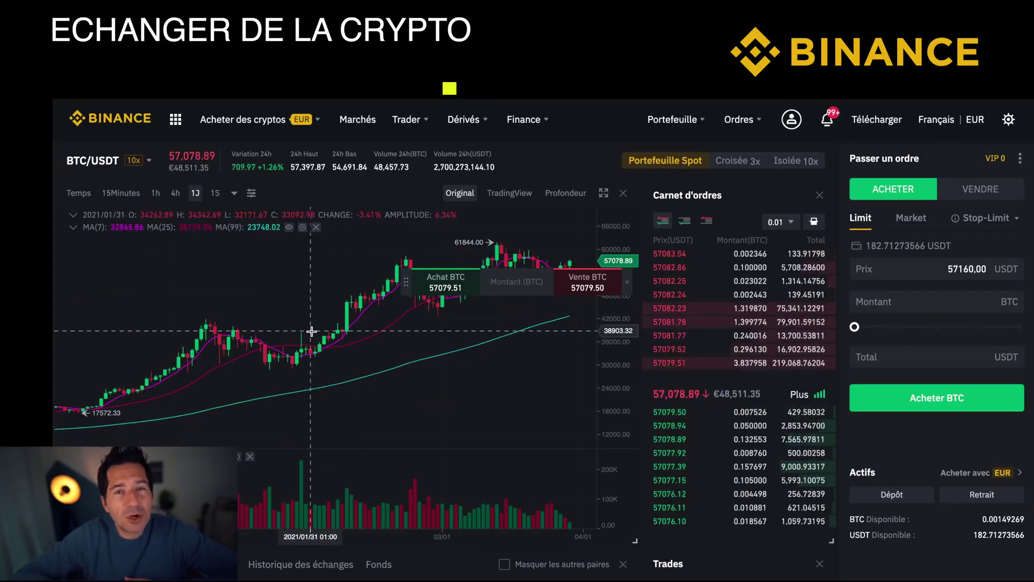
{"action": "mouse_move", "coordinate": [91, 180]}
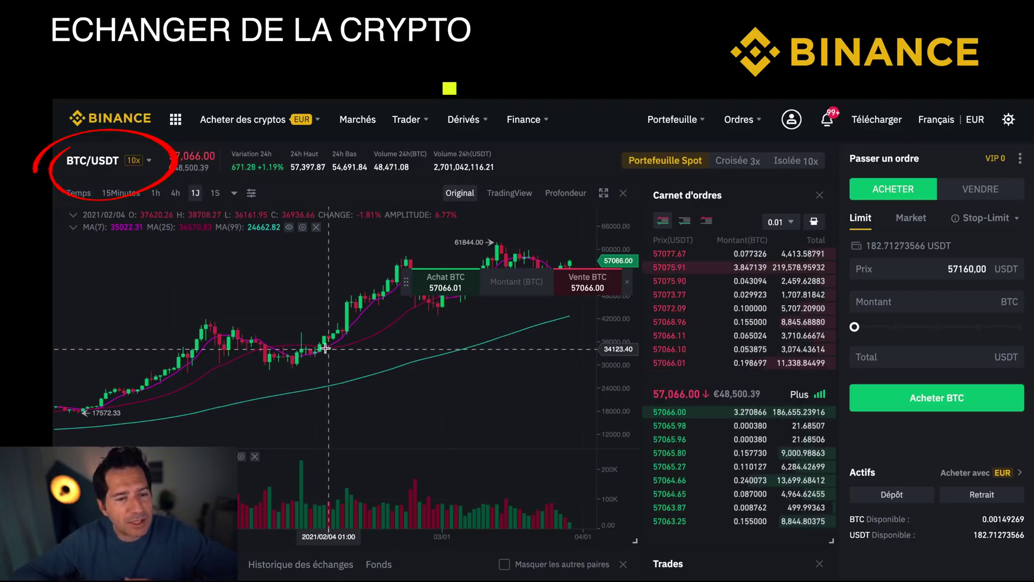
{"action": "mouse_move", "coordinate": [175, 119]}
{"action": "left_click", "coordinate": [170, 170]}
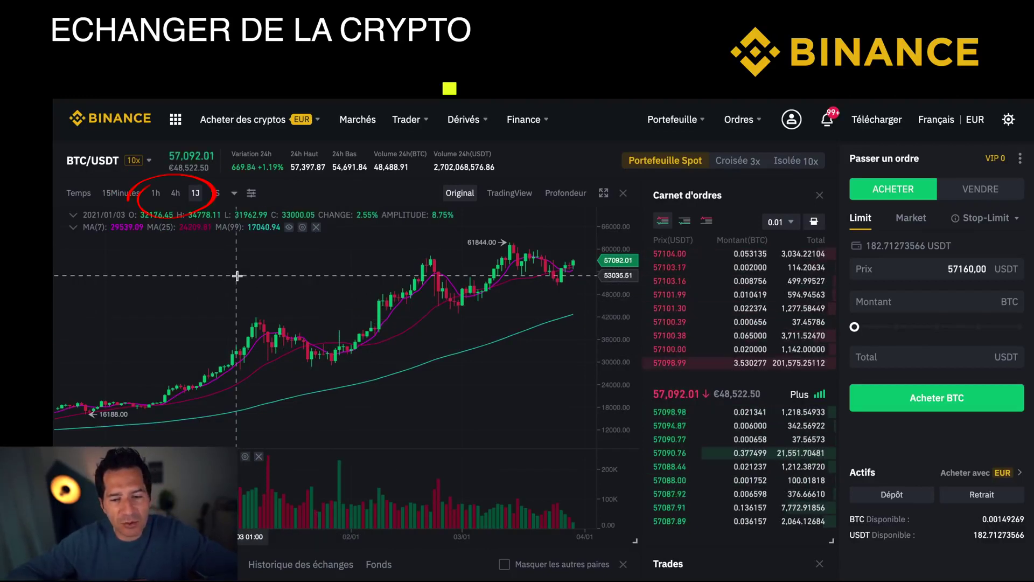
View the BTC/USDT chart at the 4h, 1h, 15Minutes and 5Minutes intervals
{"action": "left_click", "coordinate": [175, 192]}
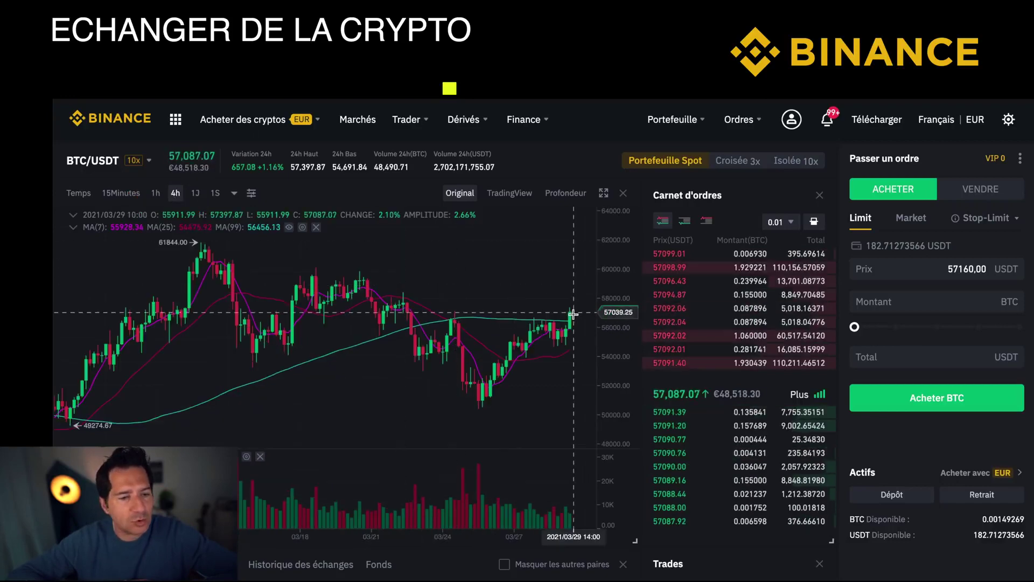
{"action": "left_click", "coordinate": [157, 193]}
{"action": "left_click", "coordinate": [121, 193]}
{"action": "left_click", "coordinate": [234, 194]}
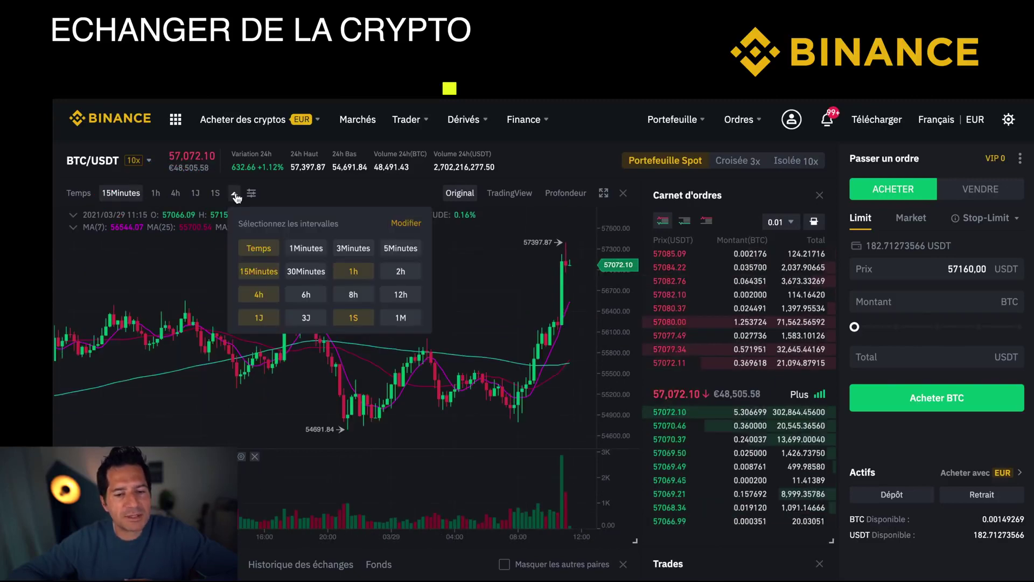
{"action": "left_click", "coordinate": [401, 247]}
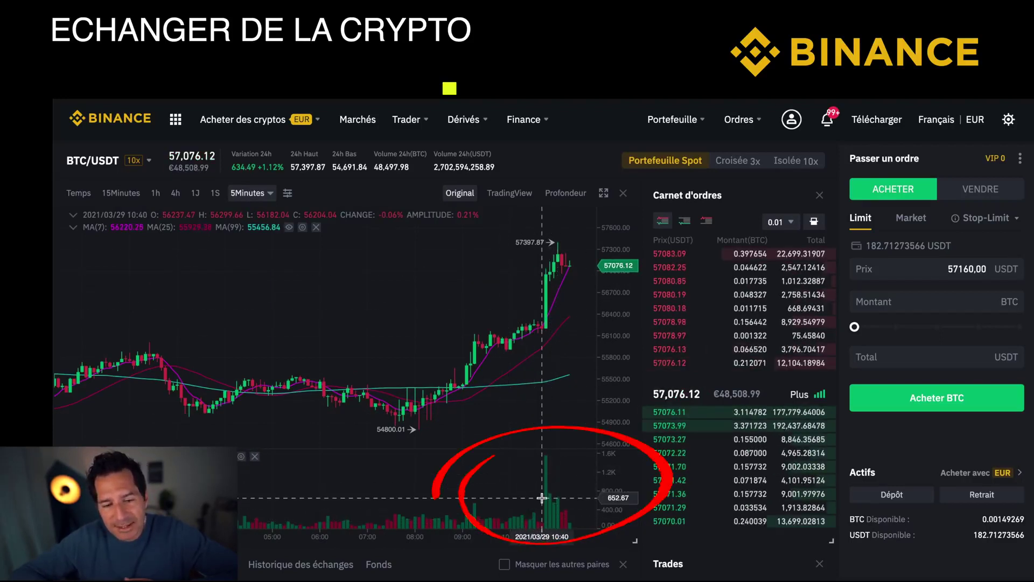
View the chart at the 1S and 1M intervals and set it back to 1h
{"action": "left_click", "coordinate": [218, 197]}
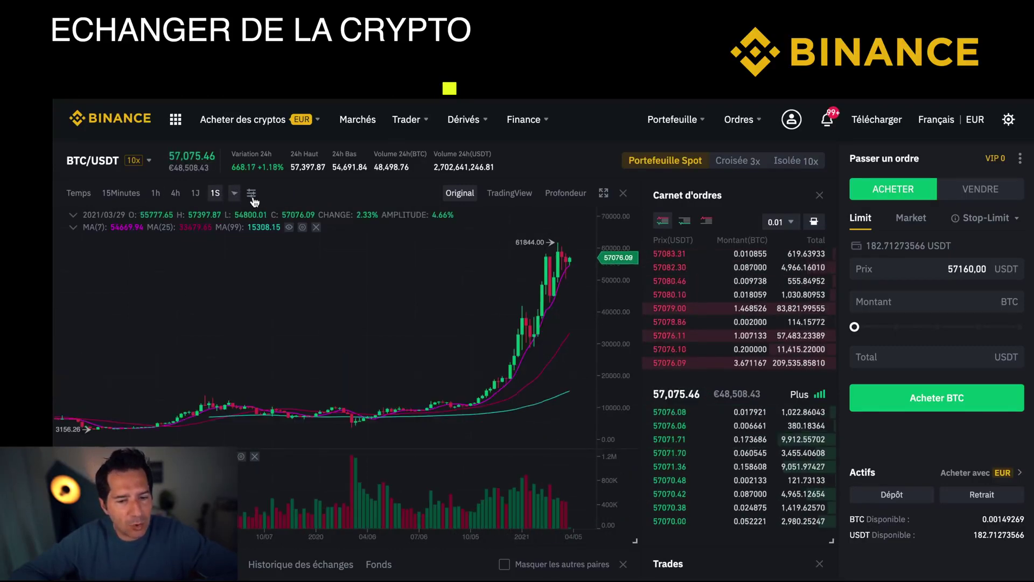
{"action": "left_click", "coordinate": [235, 194]}
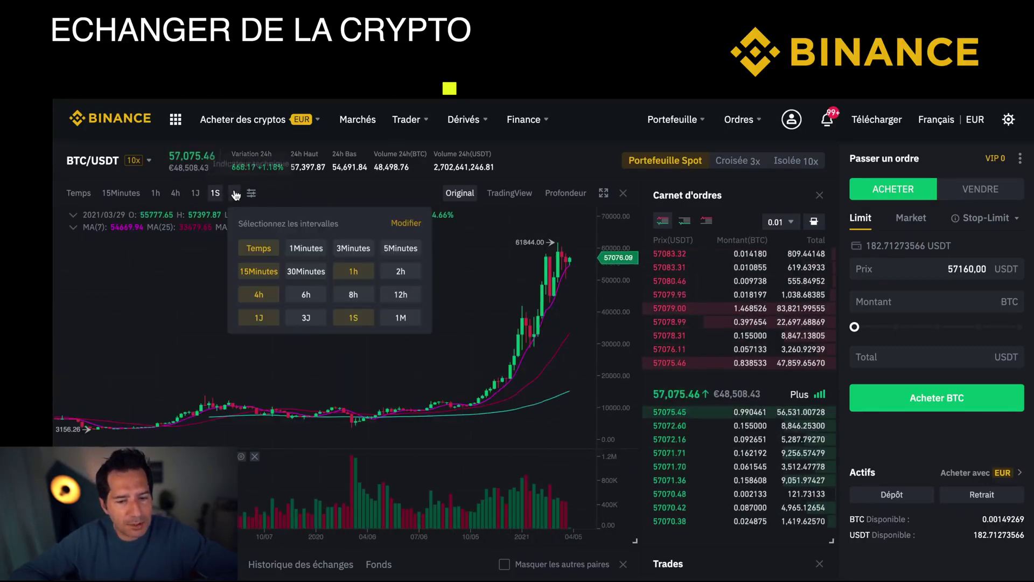
{"action": "left_click", "coordinate": [401, 318]}
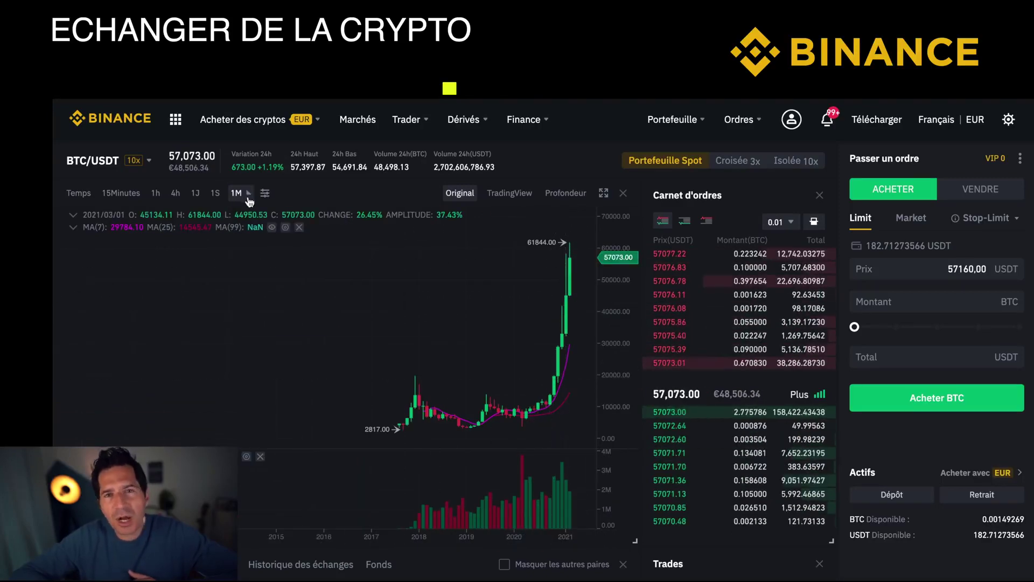
{"action": "left_click", "coordinate": [156, 194]}
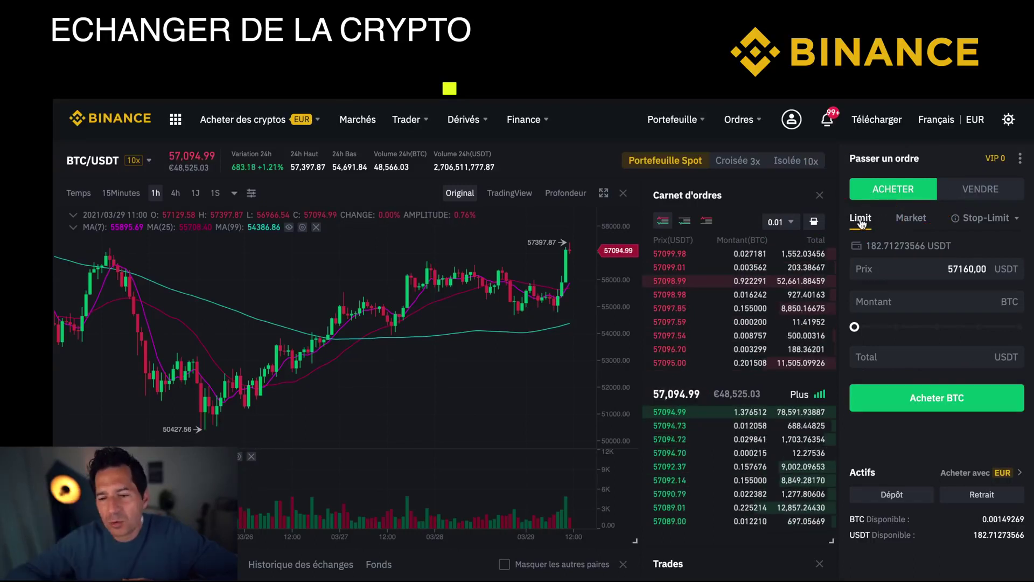
Compare the Market and Limit order types for buying BTC and set the limit price to 56160 USDT
{"action": "left_click", "coordinate": [911, 218]}
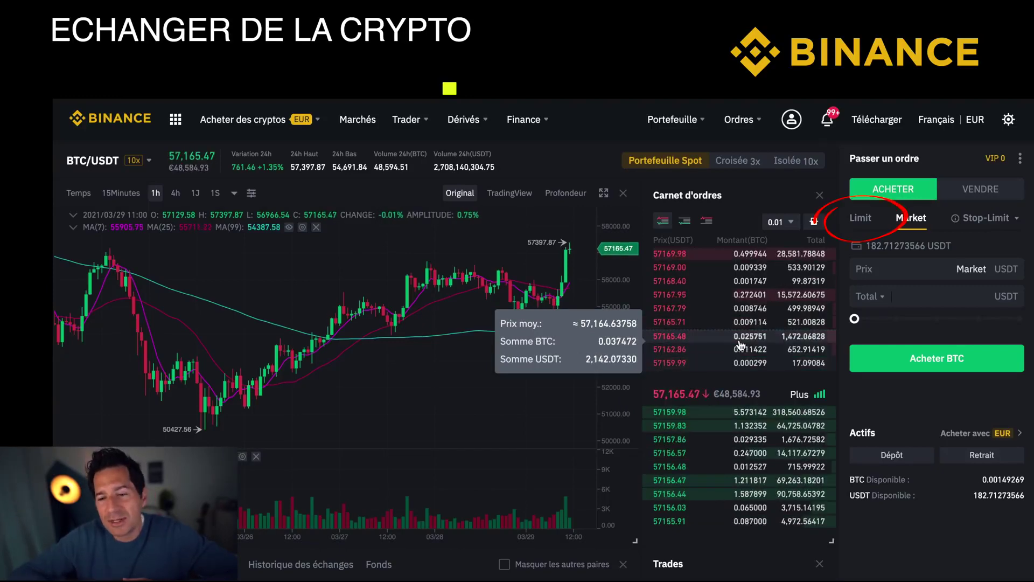
{"action": "left_click", "coordinate": [863, 218]}
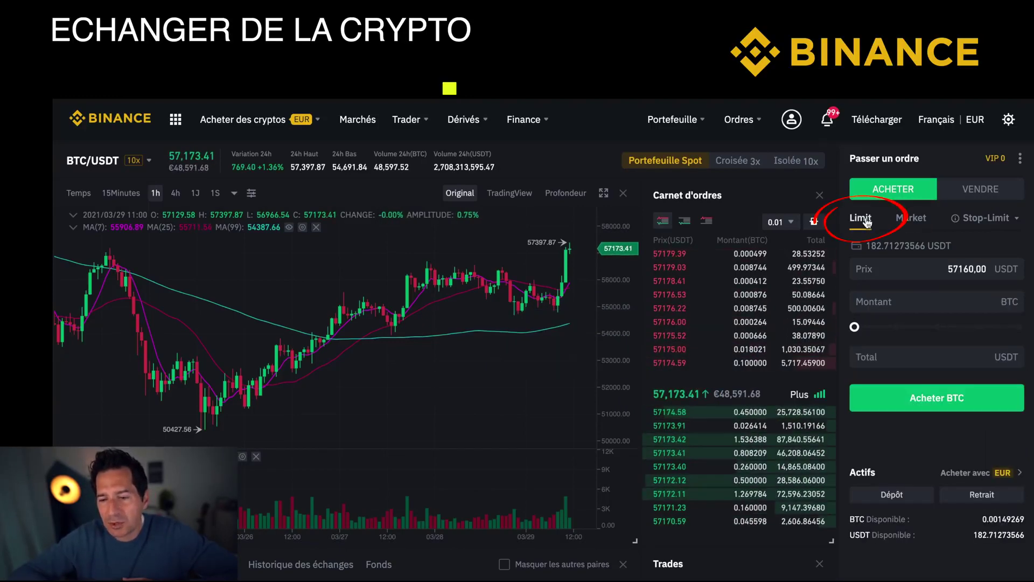
{"action": "left_click", "coordinate": [960, 266]}
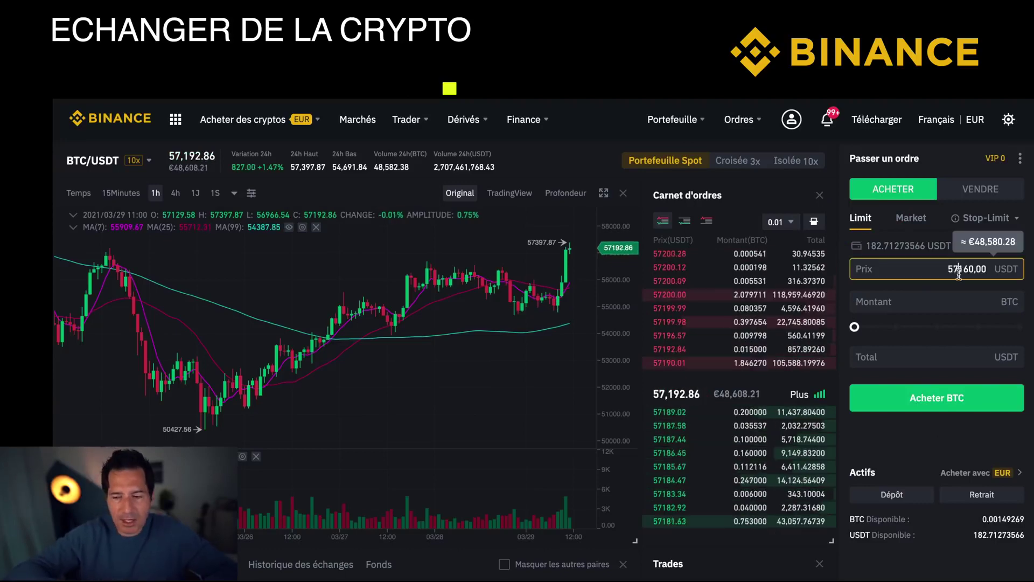
{"action": "key", "text": "BackSpace"}
{"action": "type", "text": "6"}
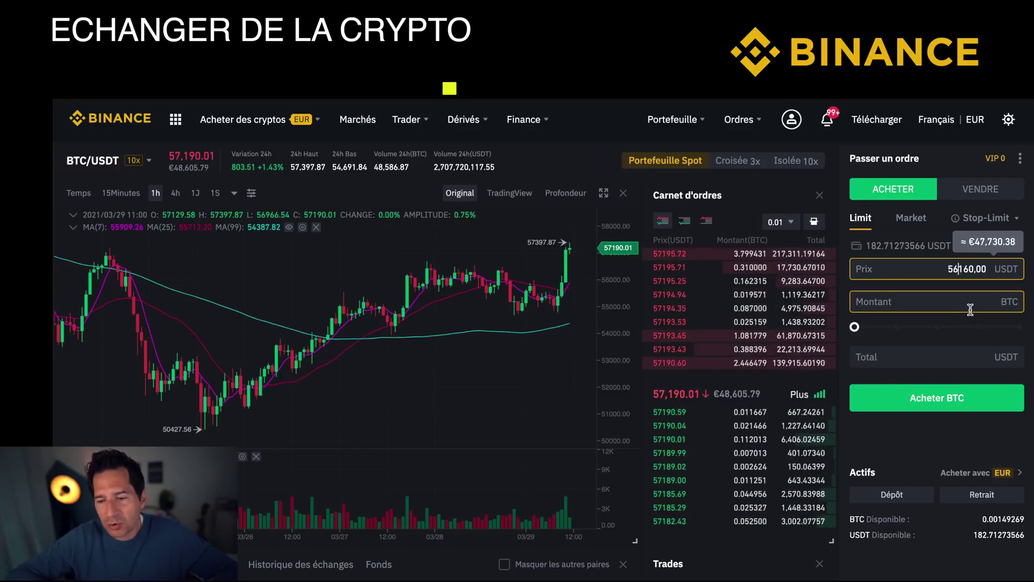
Set the buy amount to 0,001 BTC and place the limit buy order
{"action": "left_click", "coordinate": [926, 305]}
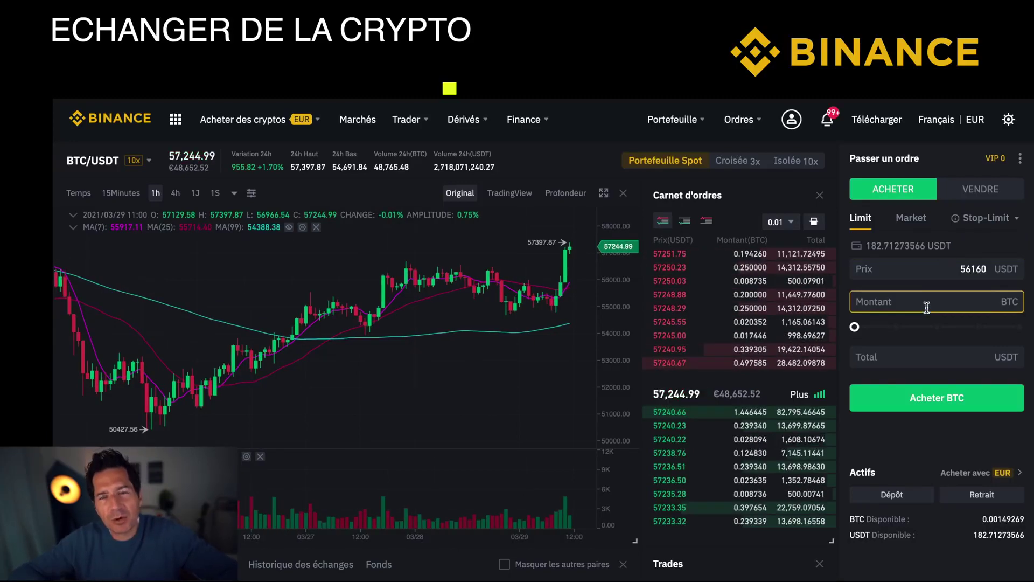
{"action": "type", "text": "0,001"}
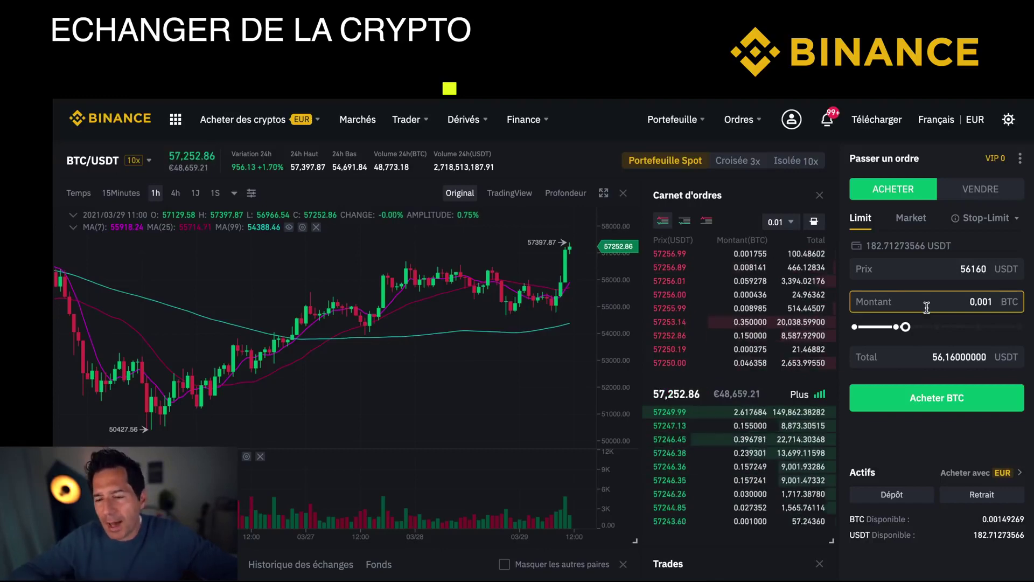
{"action": "scroll", "coordinate": [938, 368], "scroll_direction": "down", "scroll_amount": 1}
{"action": "left_click", "coordinate": [932, 365]}
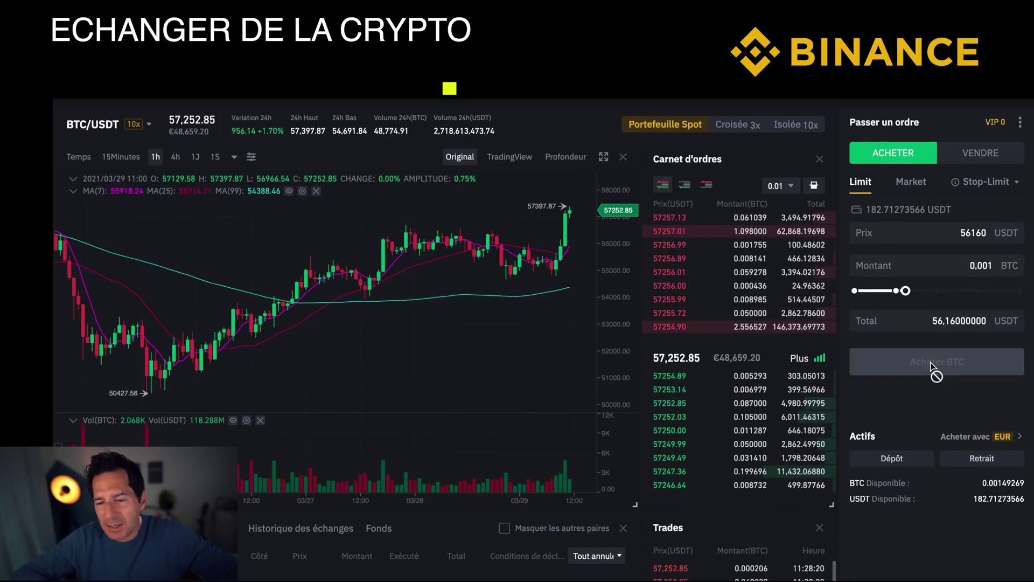
Review the limit buy order among the open orders and cancel it
{"action": "scroll", "coordinate": [932, 367], "scroll_direction": "down", "scroll_amount": 1}
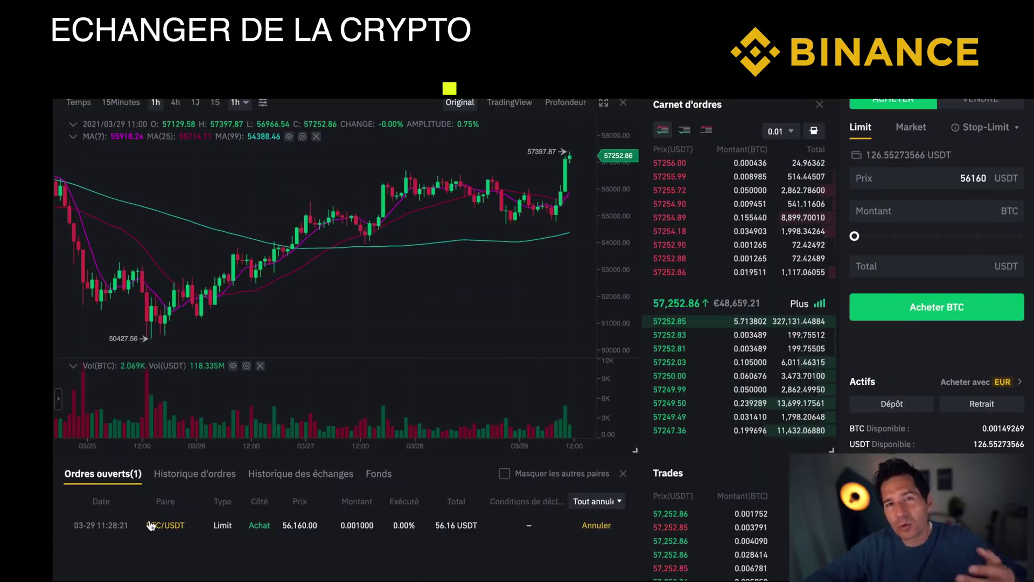
{"action": "scroll", "coordinate": [170, 526], "scroll_direction": "down", "scroll_amount": 1}
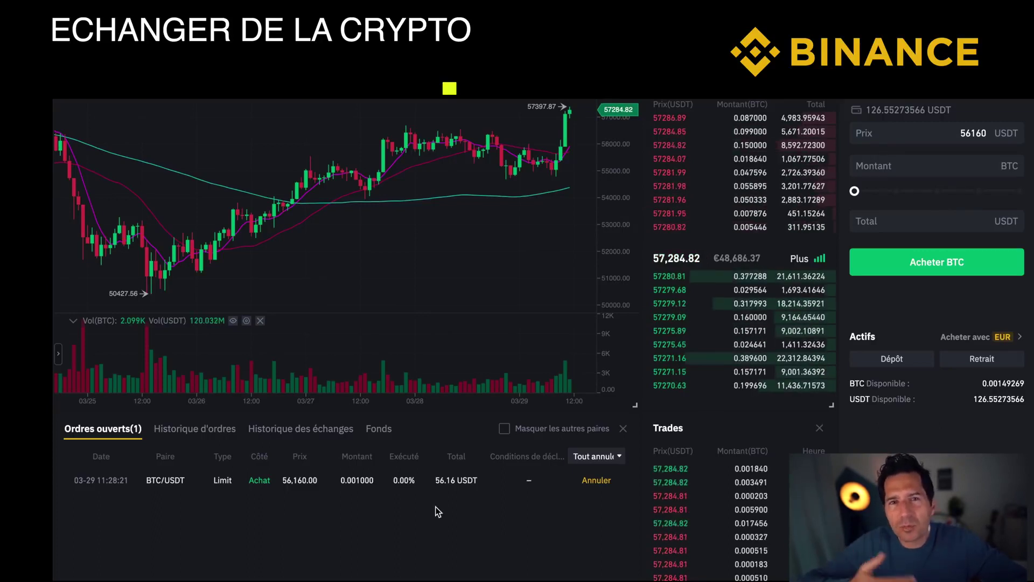
{"action": "left_click", "coordinate": [591, 480]}
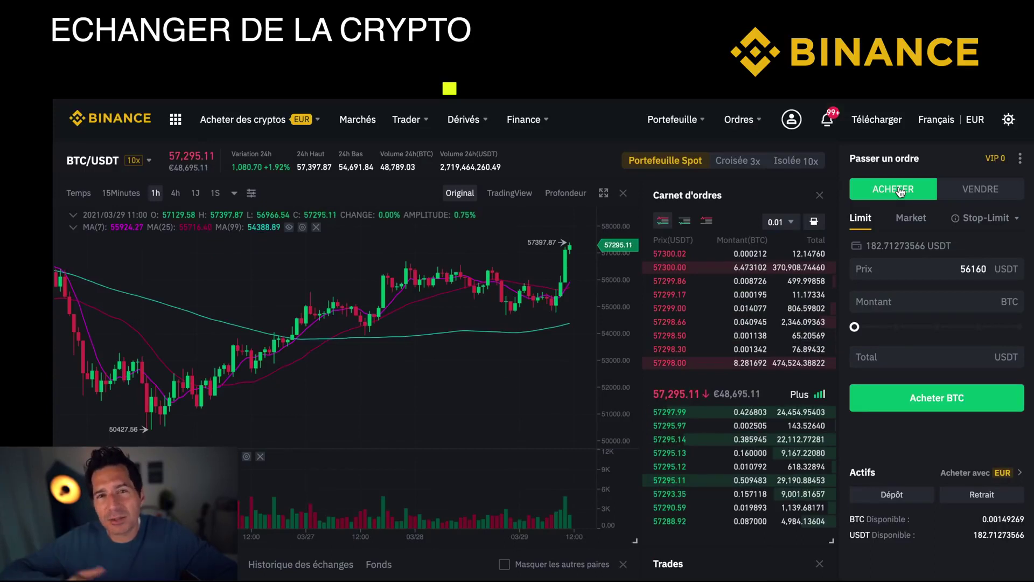
Switch the order to selling and set a limit sale of 0,001 BTC at 58000 USDT
{"action": "left_click", "coordinate": [972, 187]}
{"action": "left_click", "coordinate": [969, 301]}
{"action": "type", "text": "0"}
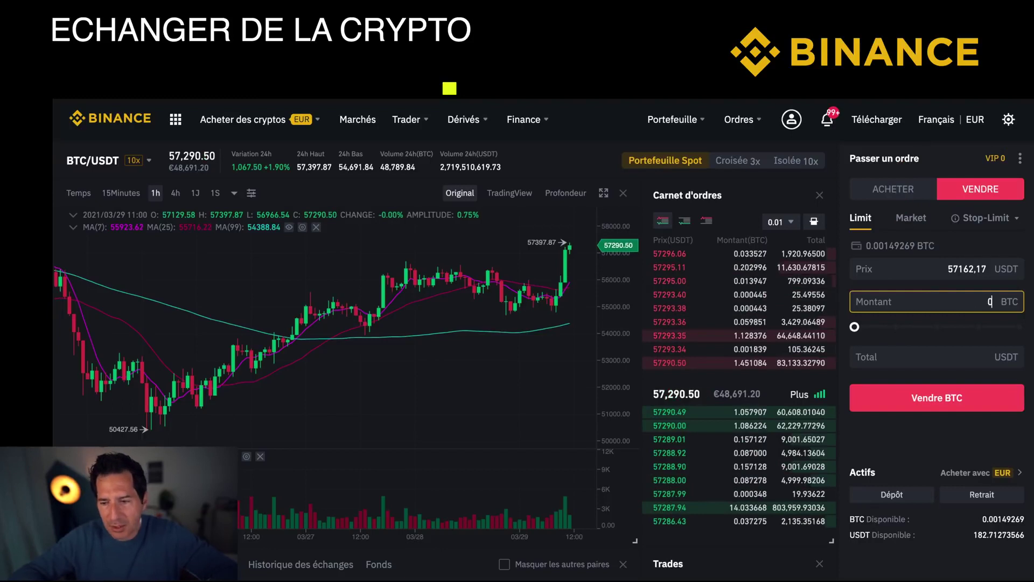
{"action": "type", "text": ",001"}
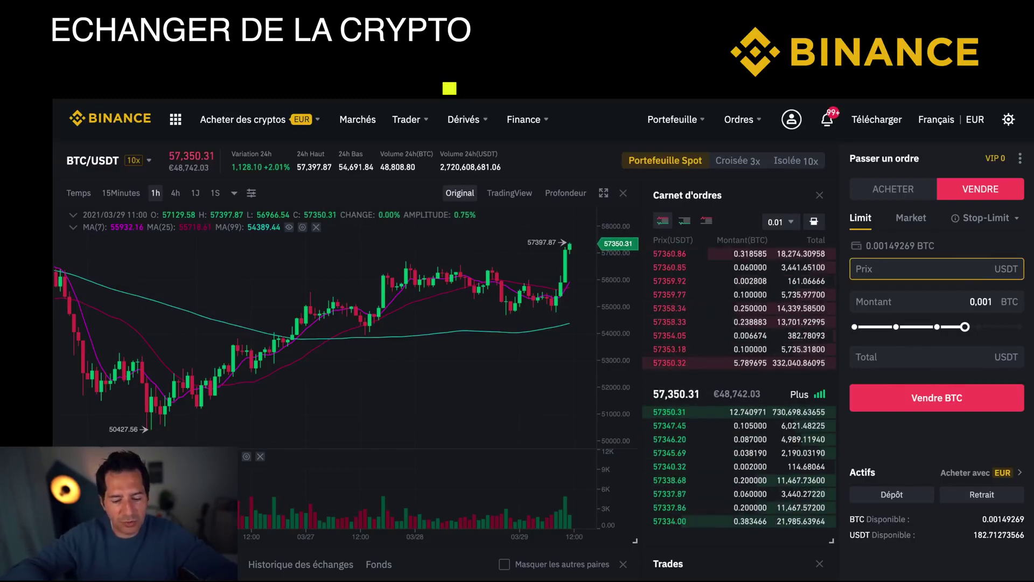
{"action": "type", "text": "5800"}
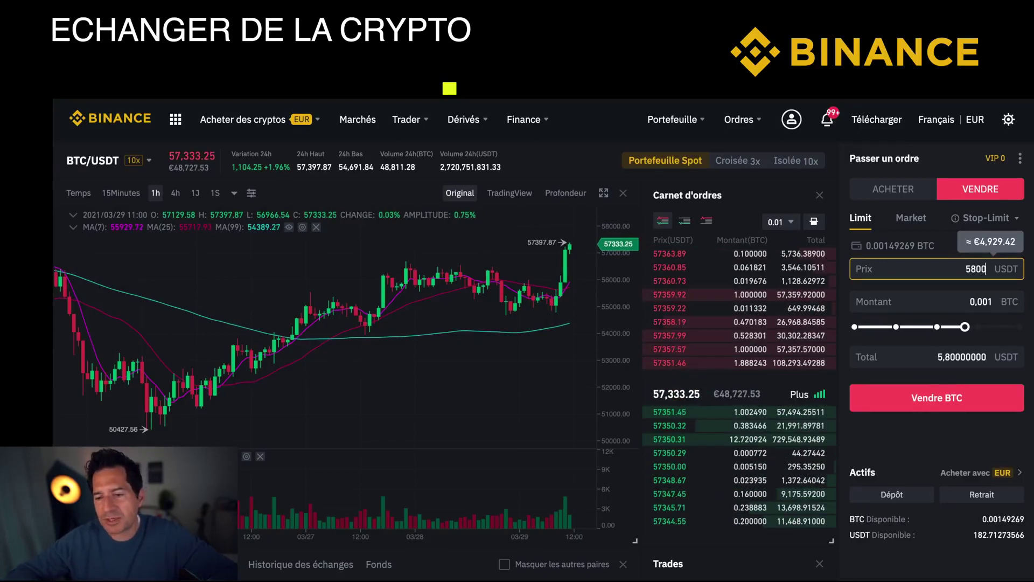
{"action": "type", "text": "0"}
Place the limit sell order for BTC and review it among the open orders
{"action": "scroll", "coordinate": [945, 401], "scroll_direction": "down", "scroll_amount": 1}
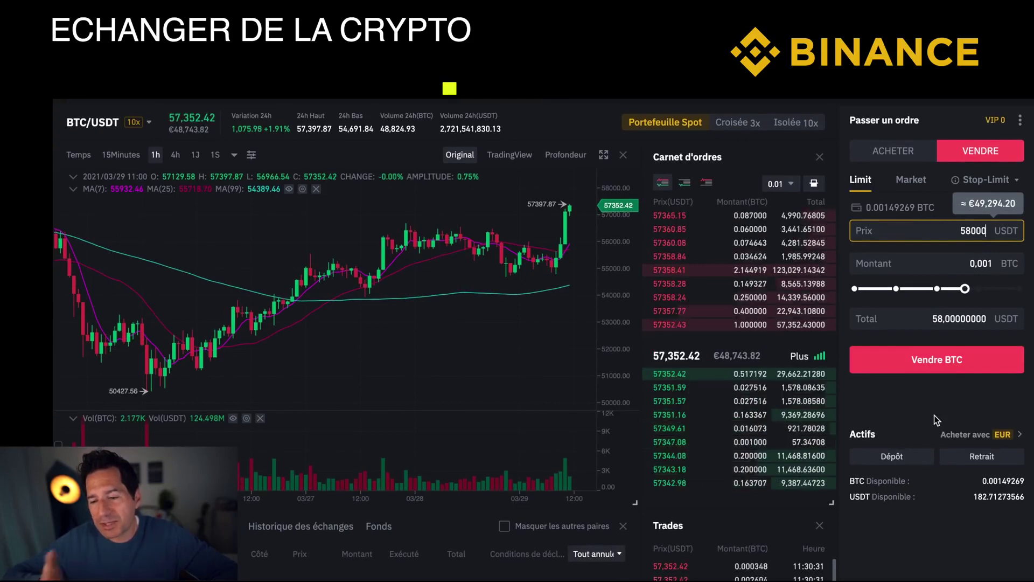
{"action": "scroll", "coordinate": [934, 436], "scroll_direction": "down", "scroll_amount": 1}
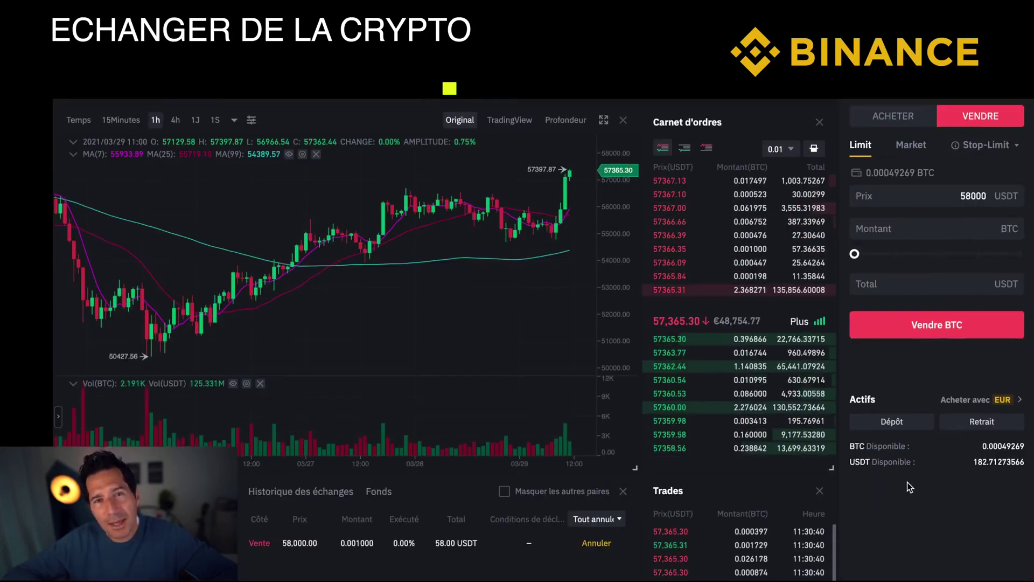
{"action": "scroll", "coordinate": [909, 446], "scroll_direction": "down", "scroll_amount": 1}
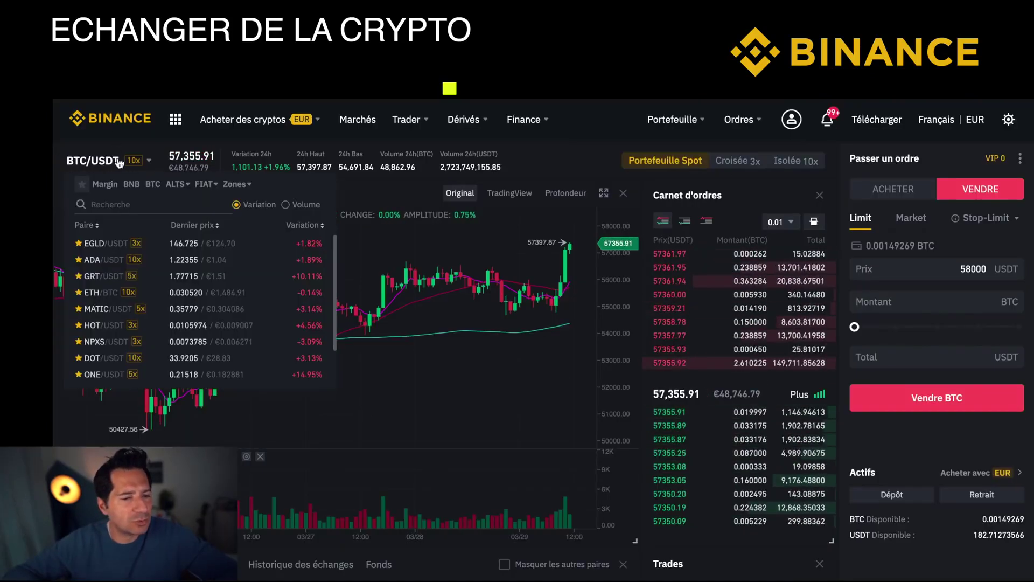
Search the trading pairs for ada and open ADA/USDT
{"action": "mouse_move", "coordinate": [151, 167]}
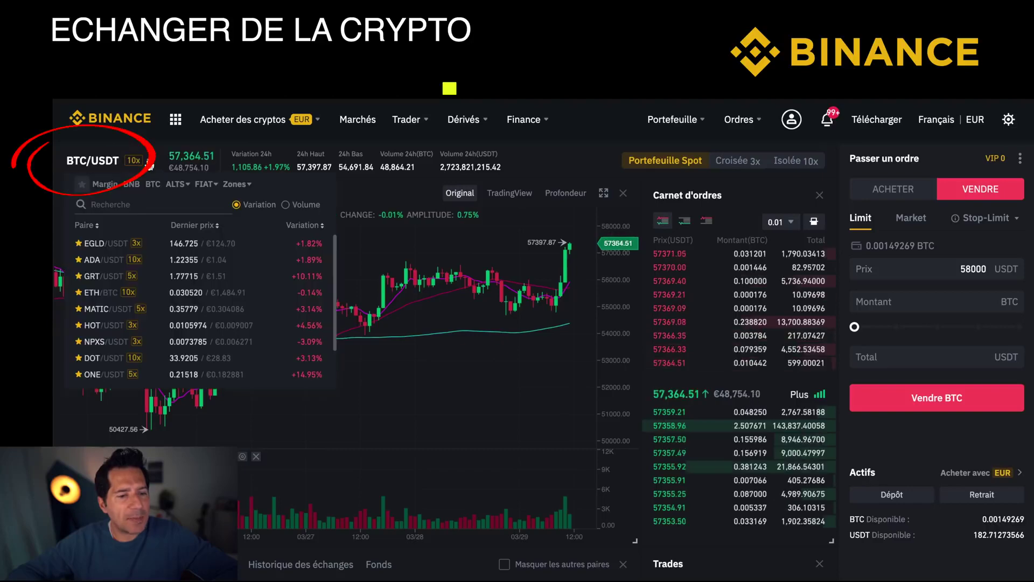
{"action": "left_click", "coordinate": [126, 203]}
{"action": "type", "text": "ada"}
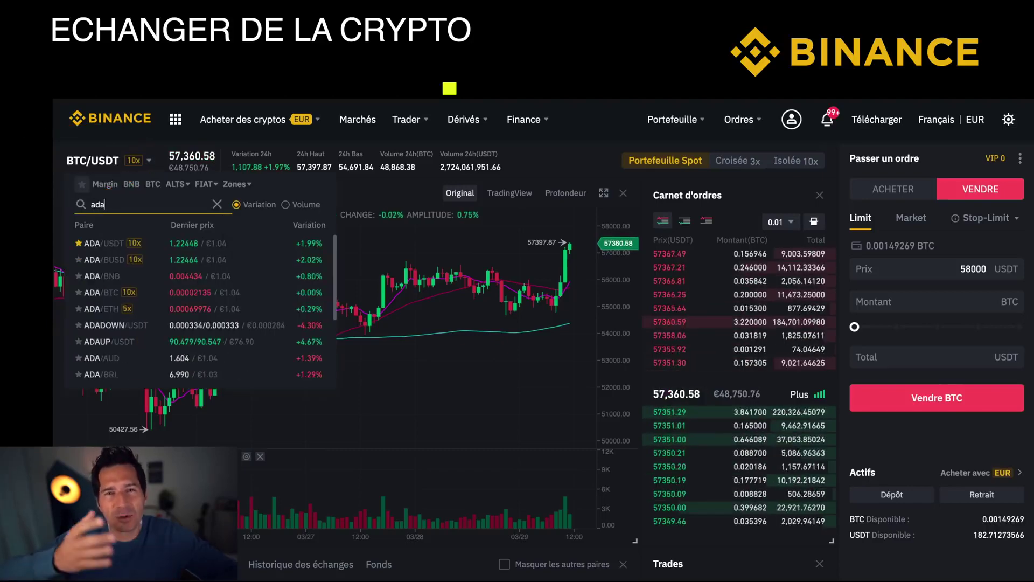
{"action": "left_click", "coordinate": [110, 242]}
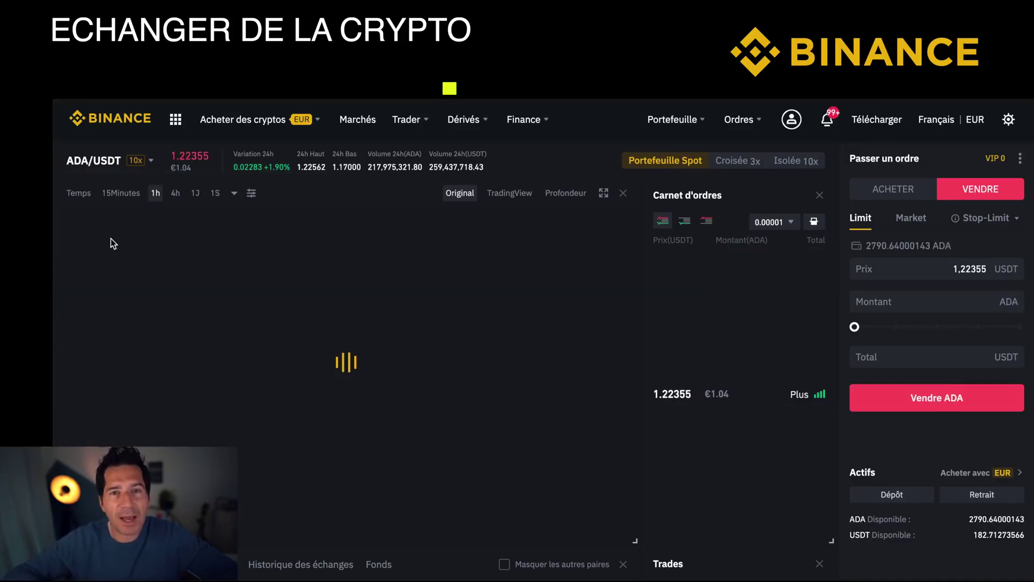
Switch the ADA/USDT limit order to buying and set its amount to 100 ADA
{"action": "left_click", "coordinate": [906, 189]}
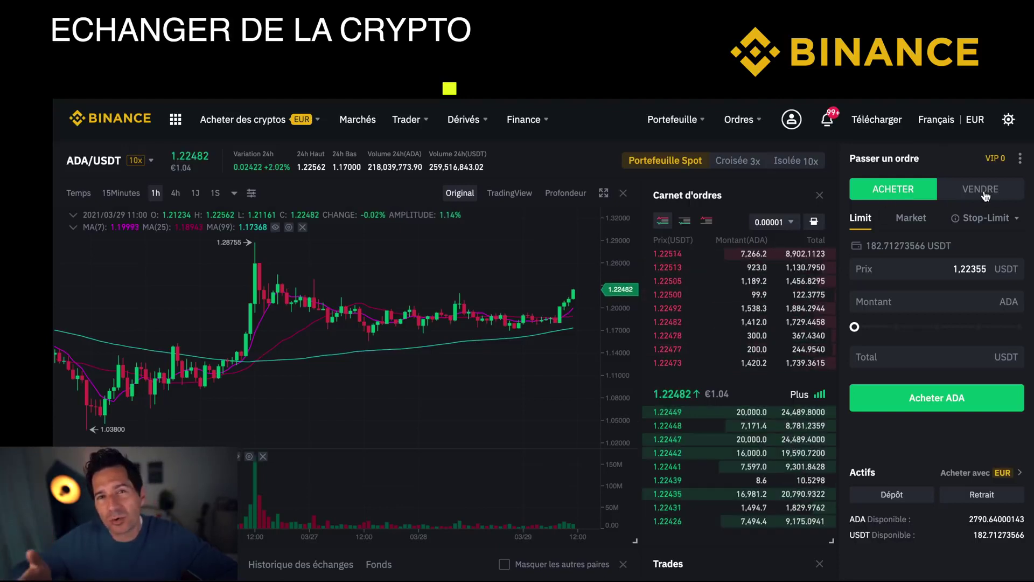
{"action": "left_click", "coordinate": [937, 301]}
{"action": "type", "text": "100"}
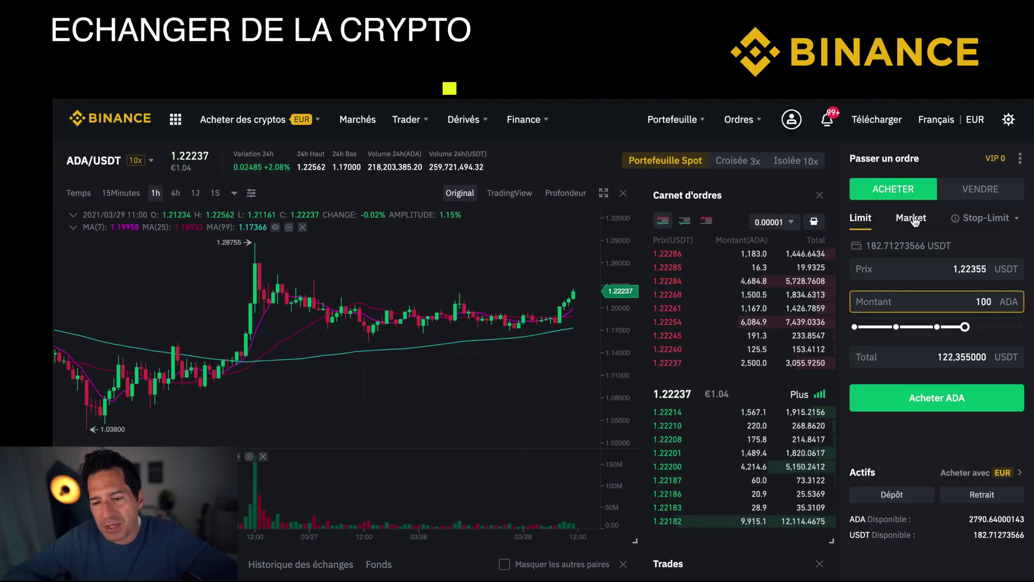
Compare the Market order form with the Limit one for the ADA purchase and return to Limit
{"action": "left_click", "coordinate": [910, 218]}
{"action": "left_click", "coordinate": [860, 218]}
{"action": "left_click", "coordinate": [967, 265]}
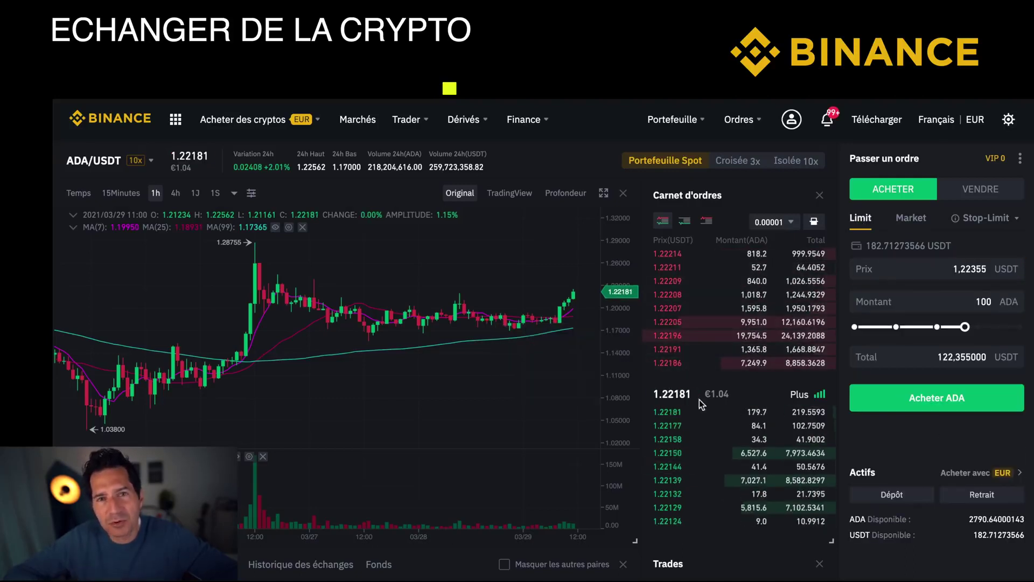
{"action": "left_click", "coordinate": [911, 220]}
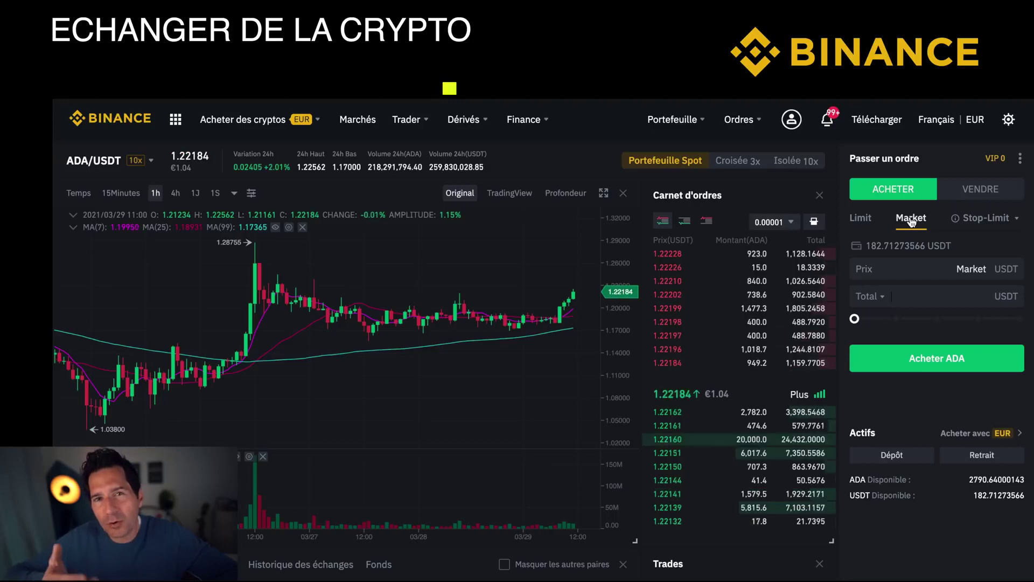
{"action": "left_click", "coordinate": [860, 218]}
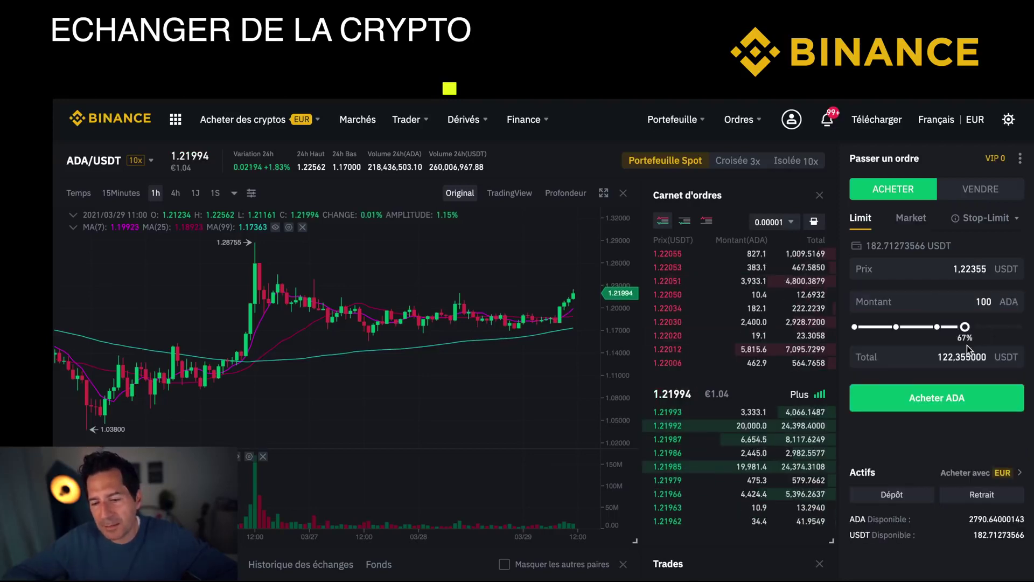
Place the limit buy order for ADA and review the page below for the order and available assets
{"action": "left_click", "coordinate": [937, 398]}
{"action": "scroll", "coordinate": [347, 364], "scroll_direction": "down", "scroll_amount": 1}
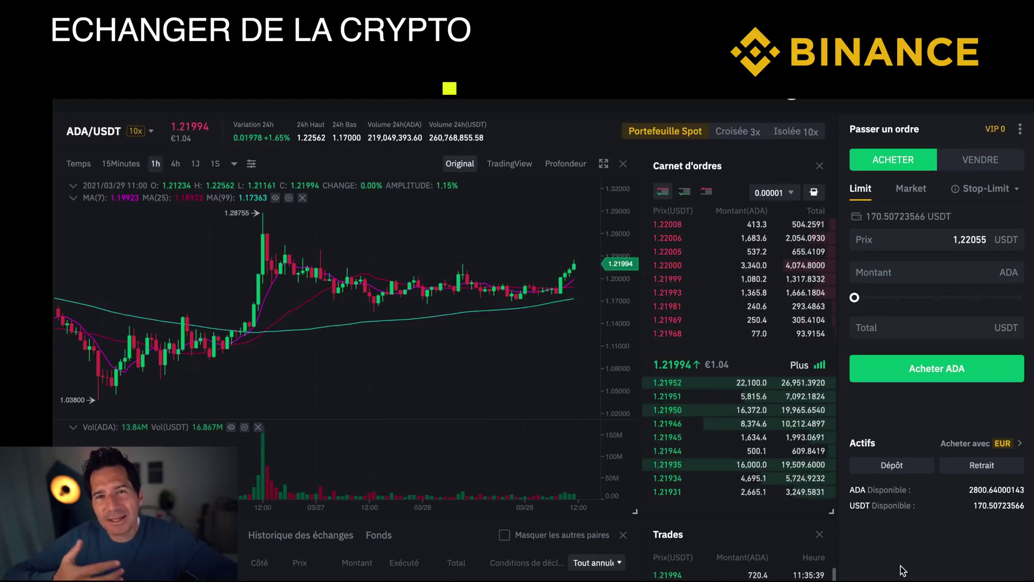
{"action": "scroll", "coordinate": [889, 564], "scroll_direction": "up", "scroll_amount": 1}
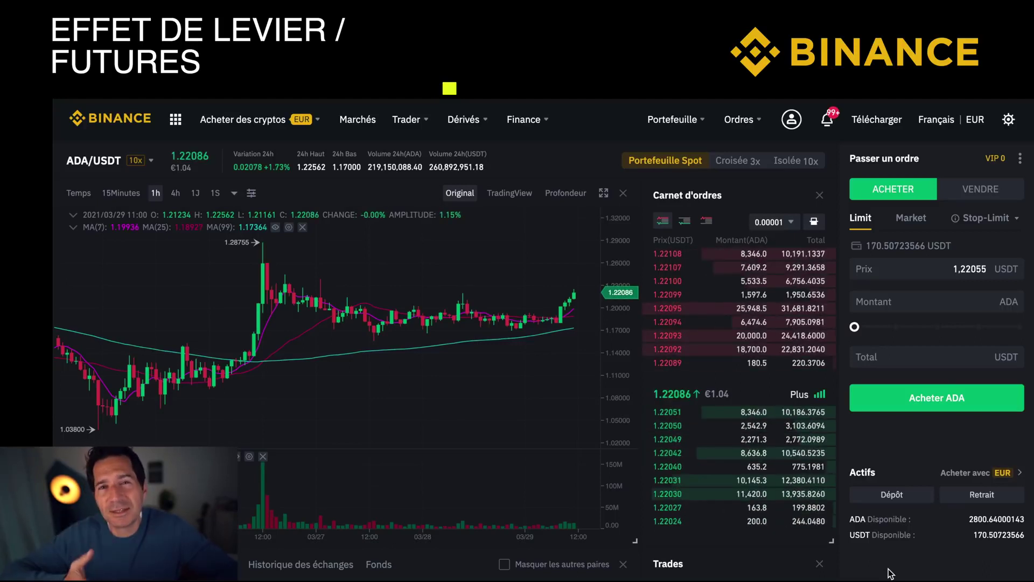
Look through the Trader and Dérivés offerings, visit Futures USDⓈ-M and open the Futures wallet
{"action": "mouse_move", "coordinate": [406, 119]}
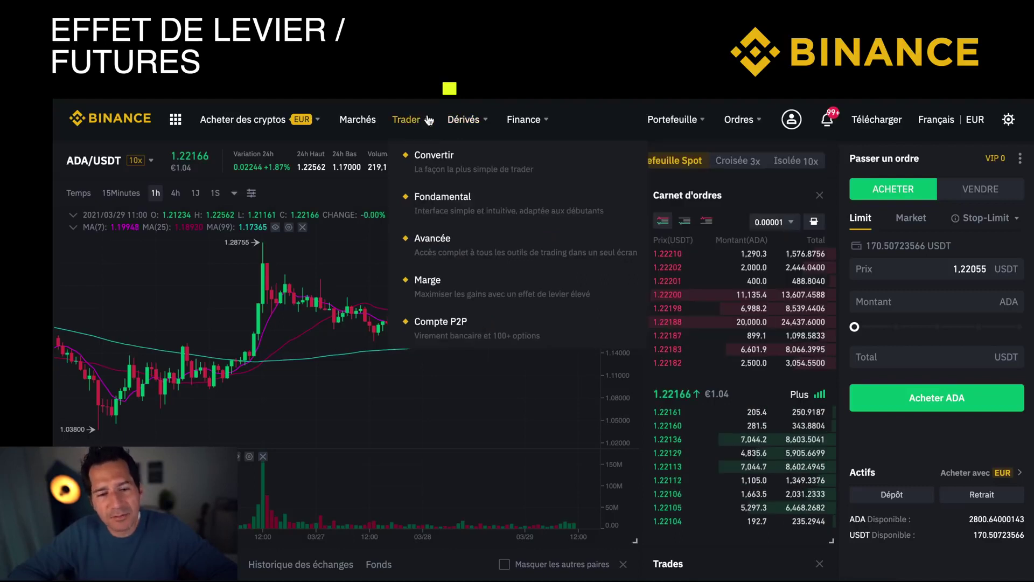
{"action": "mouse_move", "coordinate": [473, 119]}
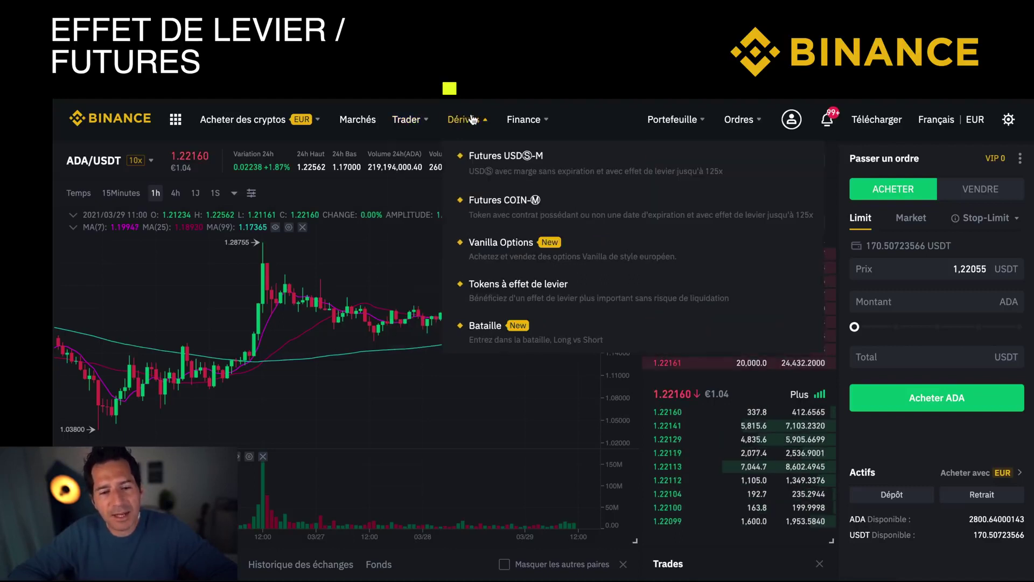
{"action": "left_click", "coordinate": [516, 169]}
{"action": "mouse_move", "coordinate": [795, 120]}
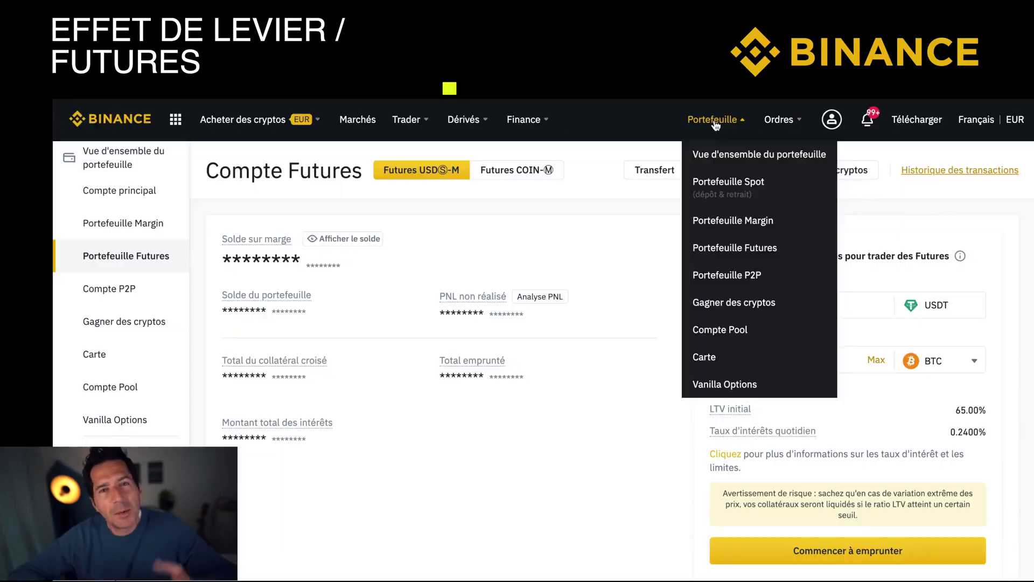
{"action": "left_click", "coordinate": [735, 248]}
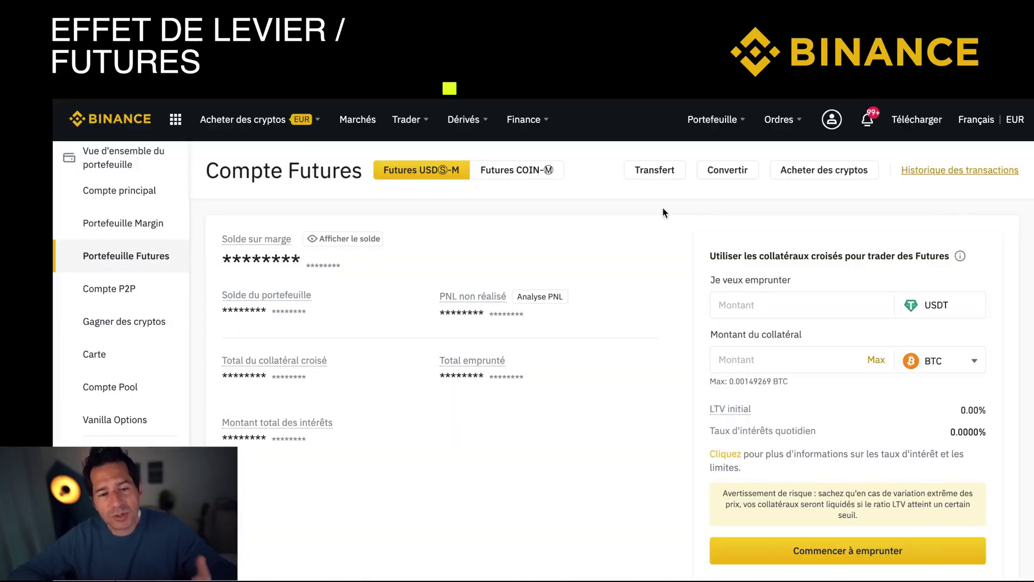
Transfer 50 USDT from the Spot wallet to the Futures USDⓈ-M account
{"action": "left_click", "coordinate": [651, 179]}
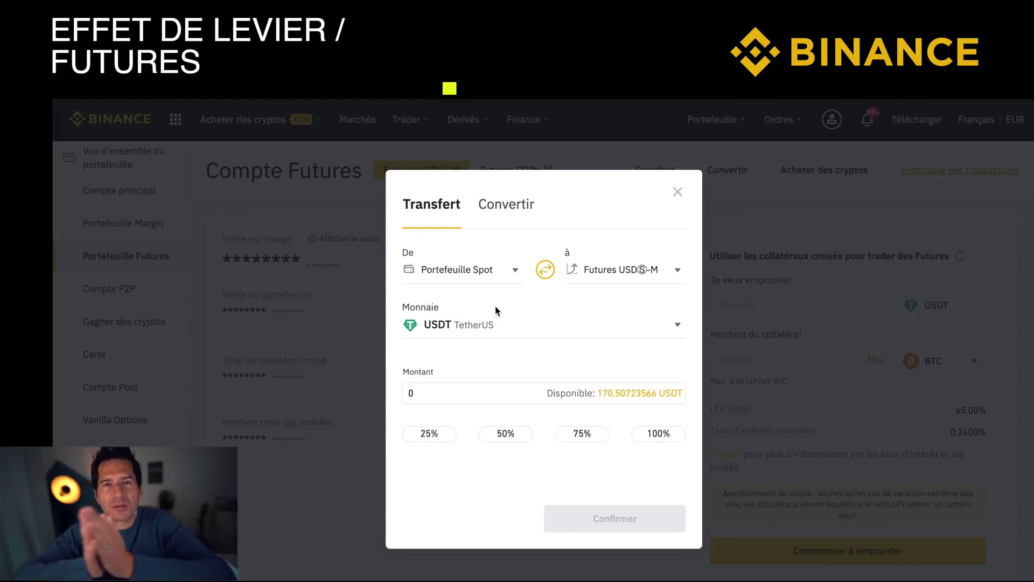
{"action": "left_click", "coordinate": [458, 393]}
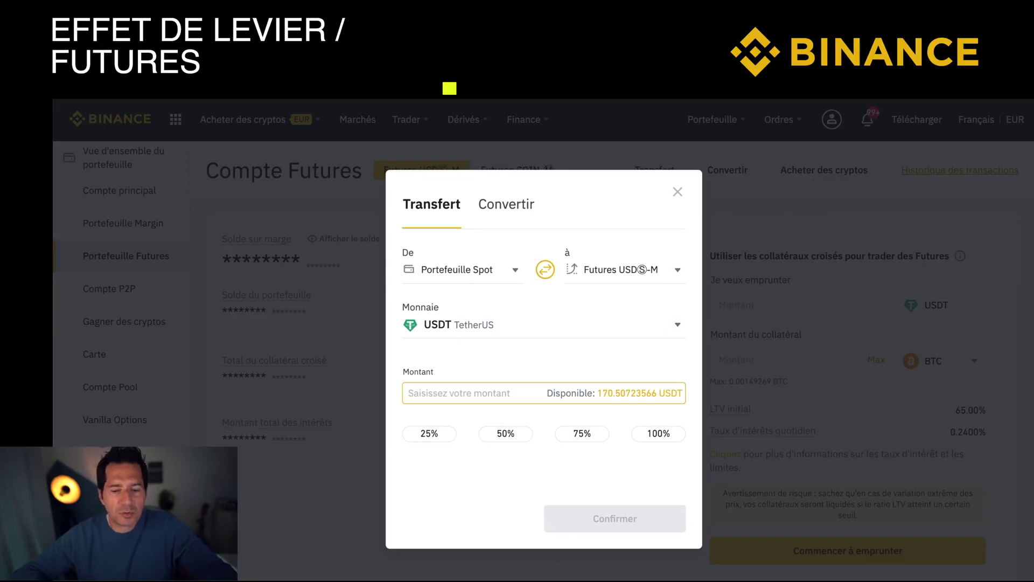
{"action": "type", "text": "50"}
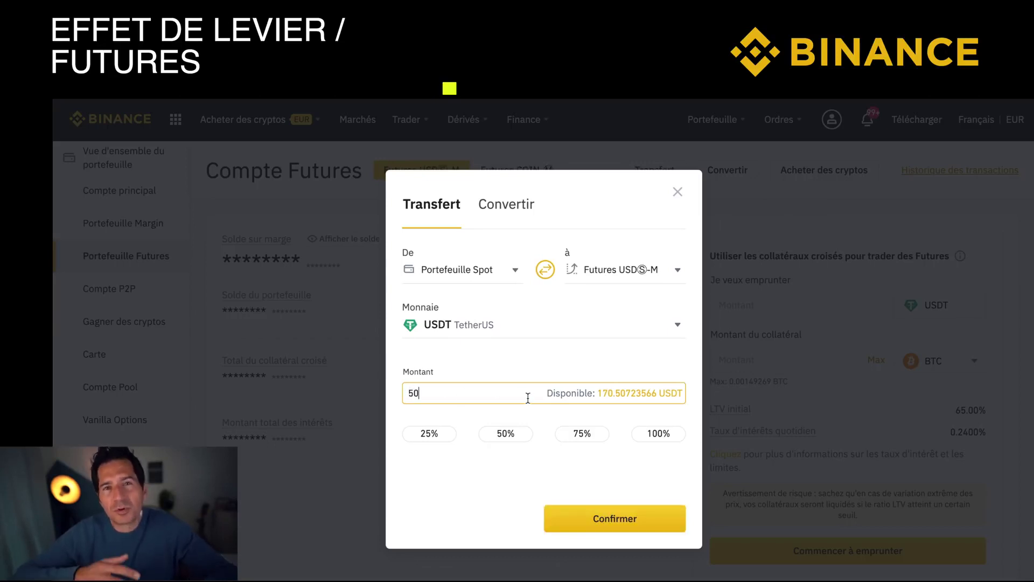
{"action": "left_click", "coordinate": [623, 519]}
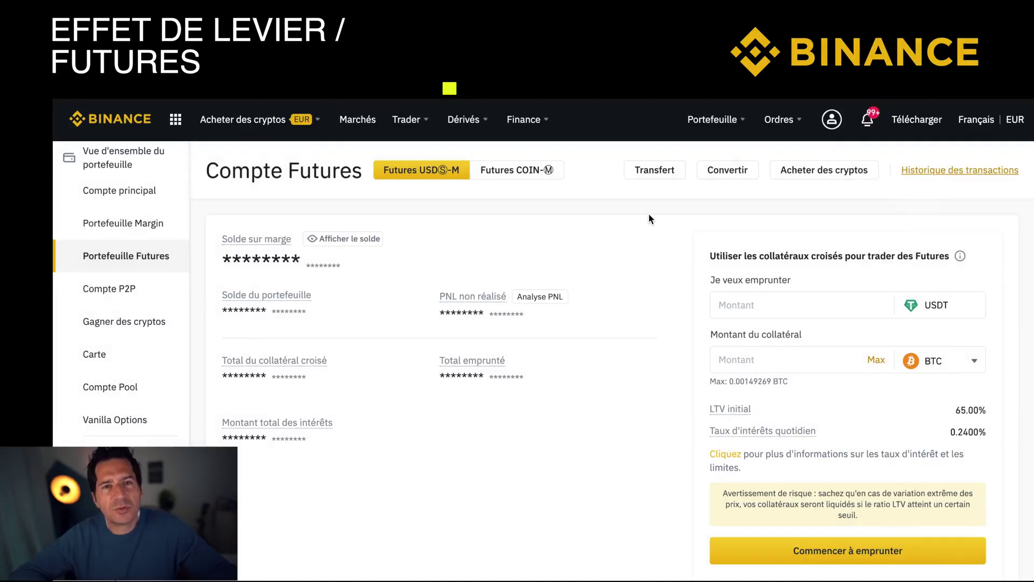
Open Futures USDⓈ-M trading and browse the list of perpetual contracts available in USDⓈ-M
{"action": "mouse_move", "coordinate": [467, 118]}
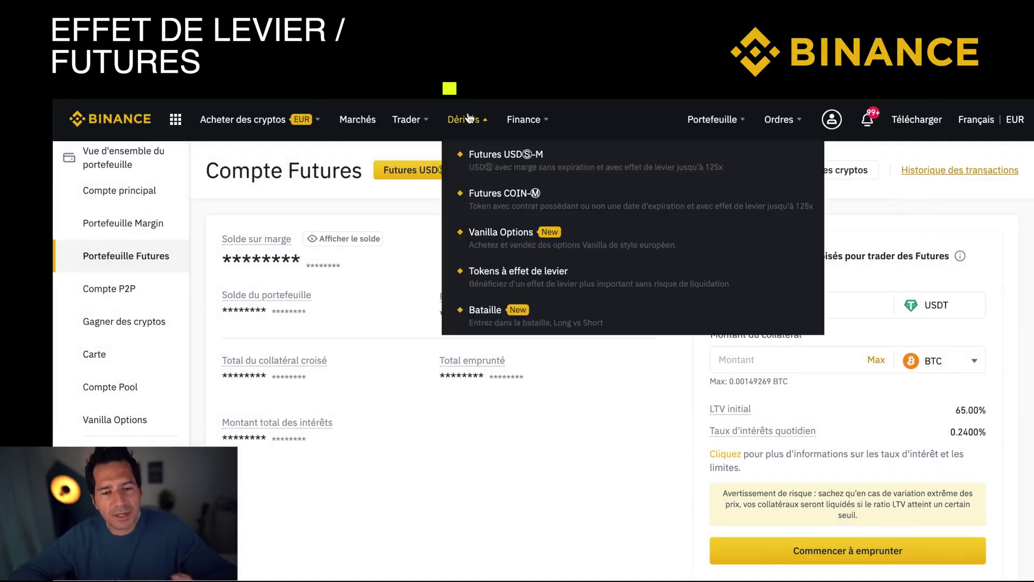
{"action": "left_click", "coordinate": [496, 167]}
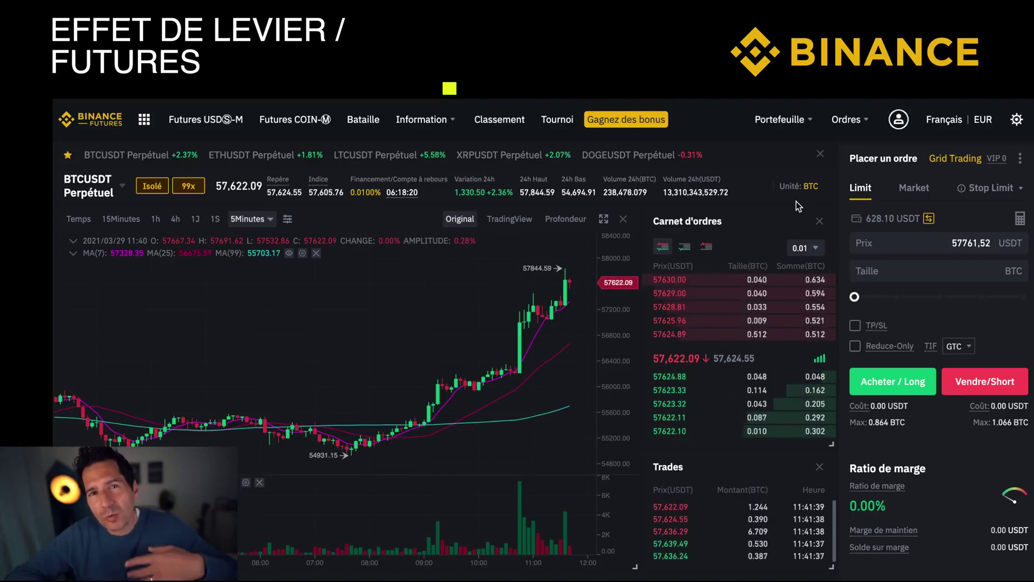
{"action": "left_click", "coordinate": [122, 186]}
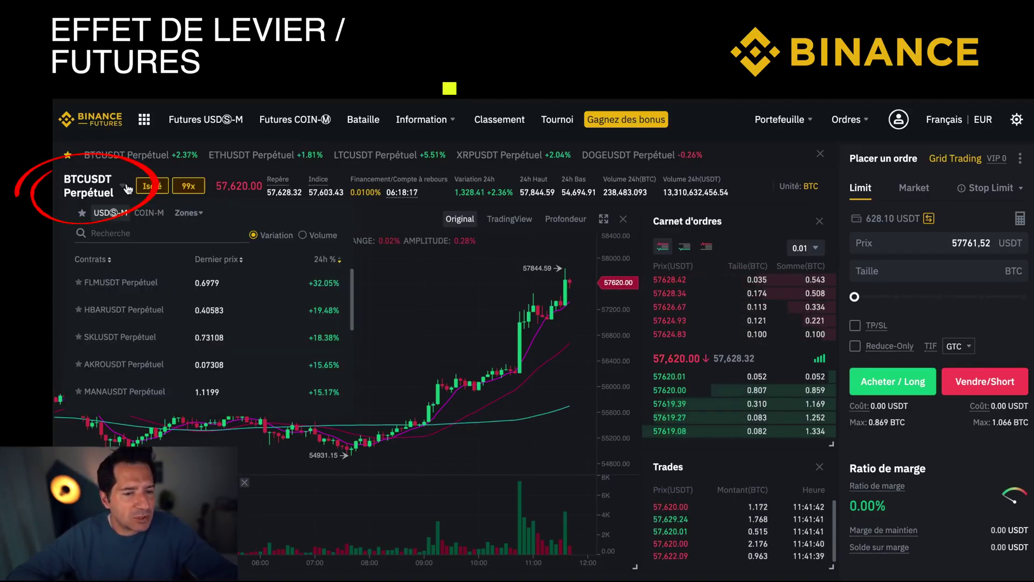
{"action": "left_click", "coordinate": [114, 233]}
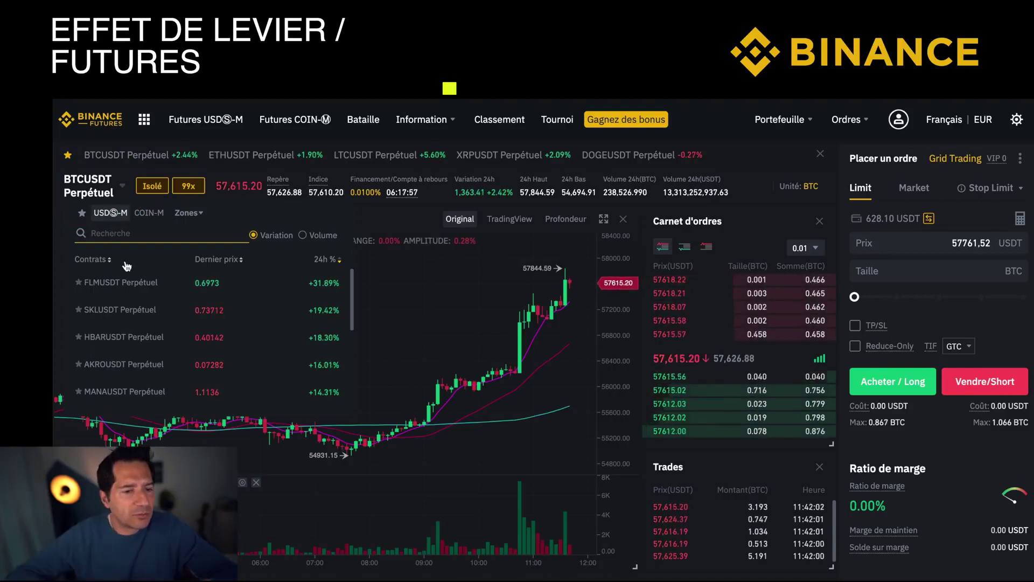
{"action": "scroll", "coordinate": [135, 294], "scroll_direction": "down", "scroll_amount": 5}
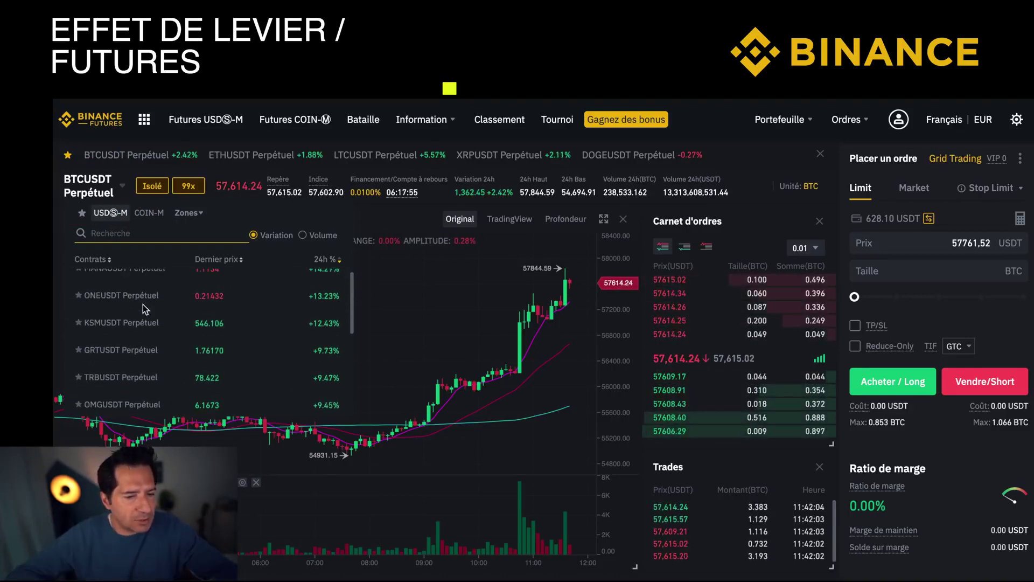
{"action": "scroll", "coordinate": [143, 315], "scroll_direction": "down", "scroll_amount": 1}
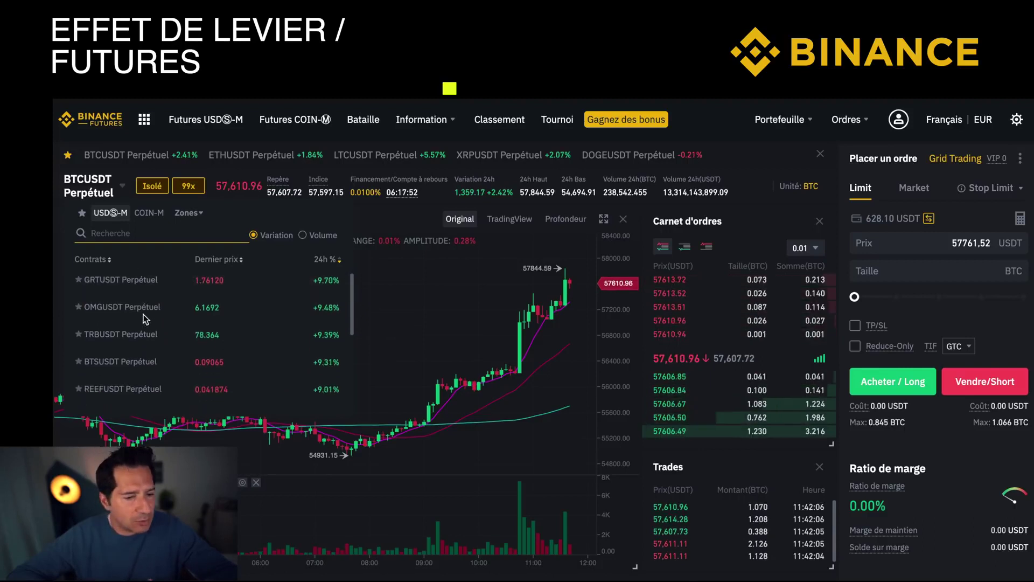
{"action": "scroll", "coordinate": [144, 322], "scroll_direction": "down", "scroll_amount": 5}
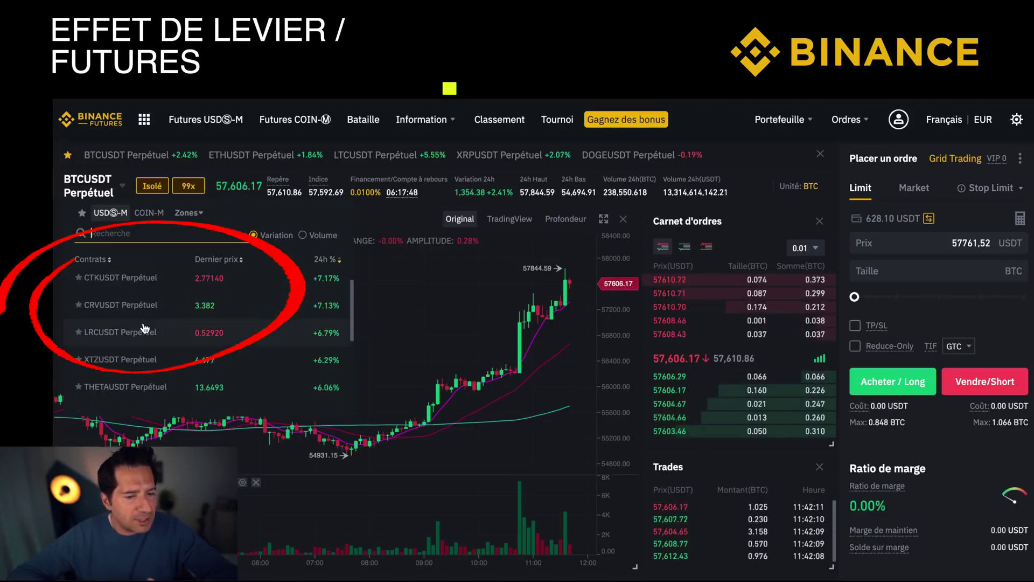
{"action": "scroll", "coordinate": [143, 323], "scroll_direction": "down", "scroll_amount": 4}
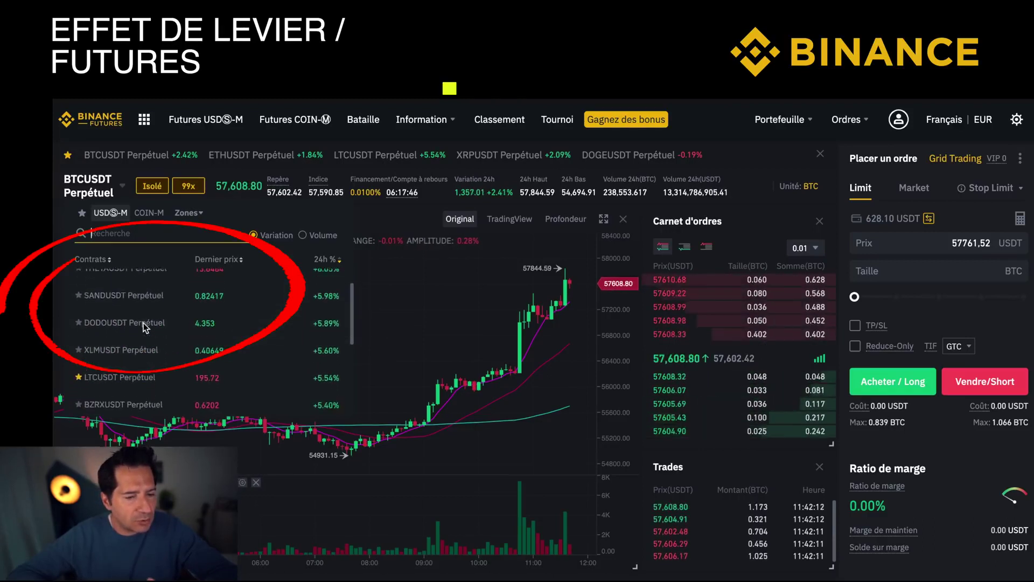
{"action": "scroll", "coordinate": [143, 327], "scroll_direction": "down", "scroll_amount": 4}
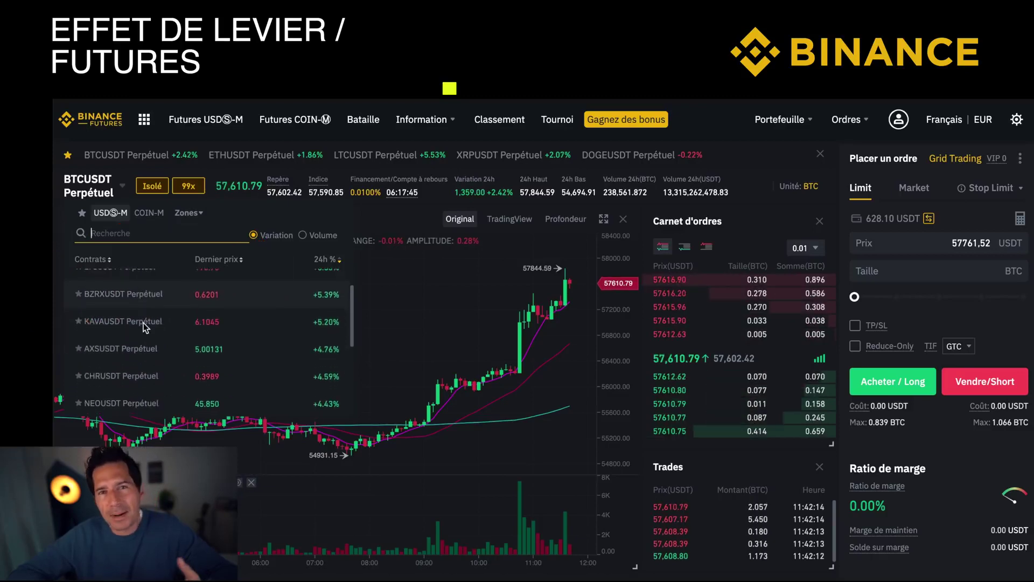
{"action": "scroll", "coordinate": [144, 325], "scroll_direction": "down", "scroll_amount": 8}
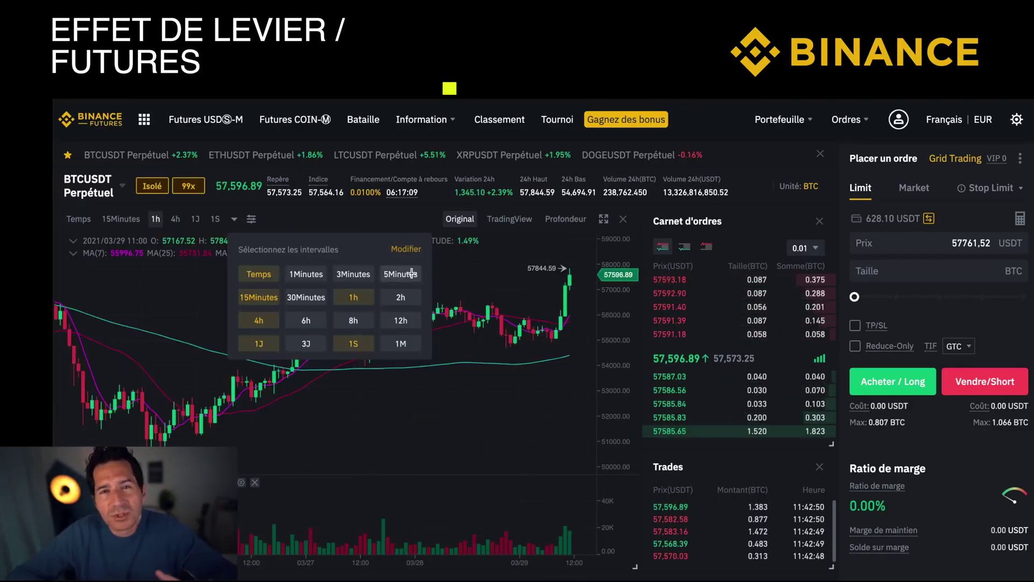
Set the BTCUSDT chart interval to 5 minutes and switch the contract's margin mode to Croisée
{"action": "left_click", "coordinate": [407, 269]}
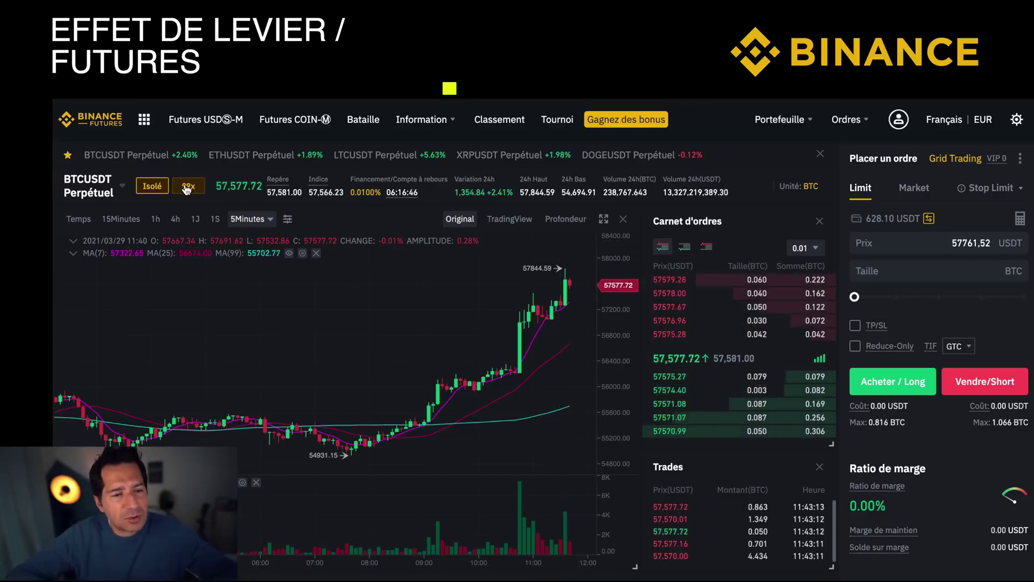
{"action": "left_click", "coordinate": [150, 186]}
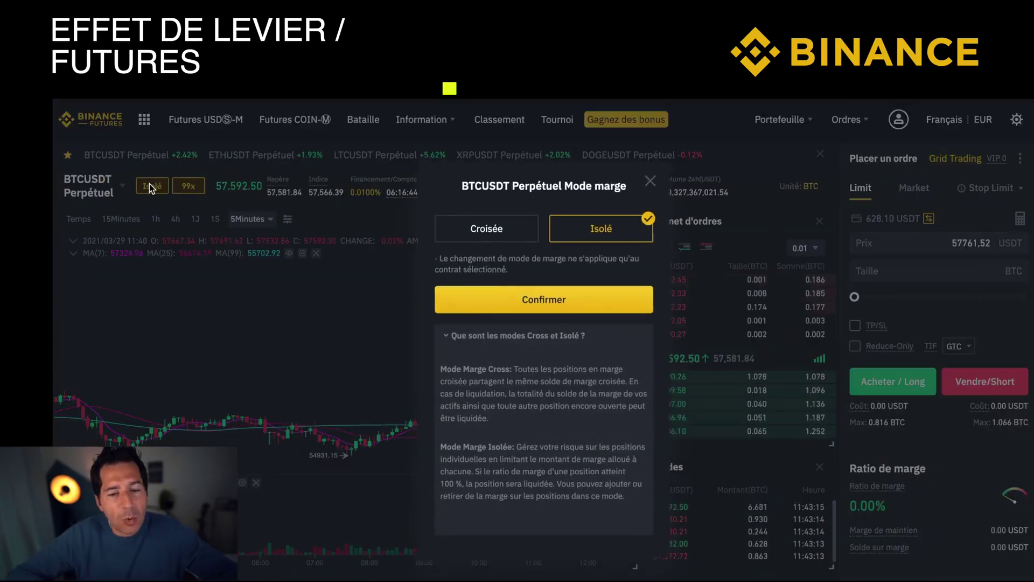
{"action": "left_click", "coordinate": [487, 228]}
{"action": "left_click", "coordinate": [602, 230]}
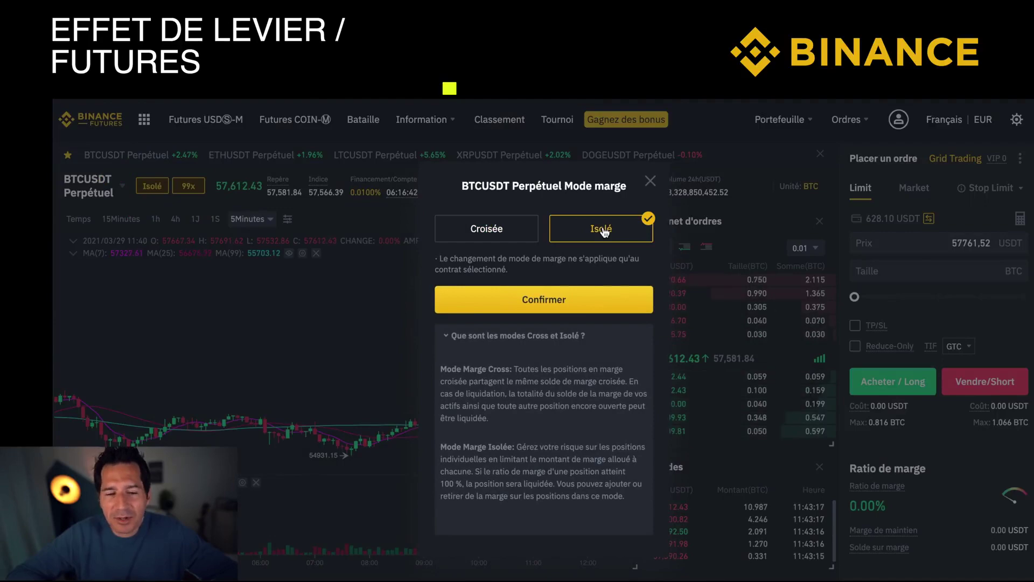
{"action": "left_click", "coordinate": [520, 228]}
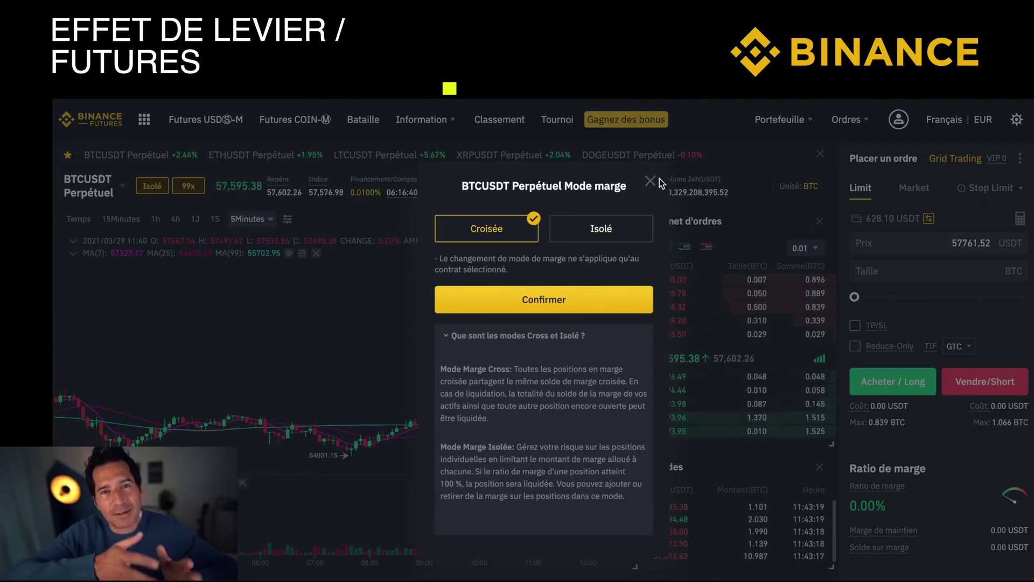
{"action": "left_click", "coordinate": [651, 181]}
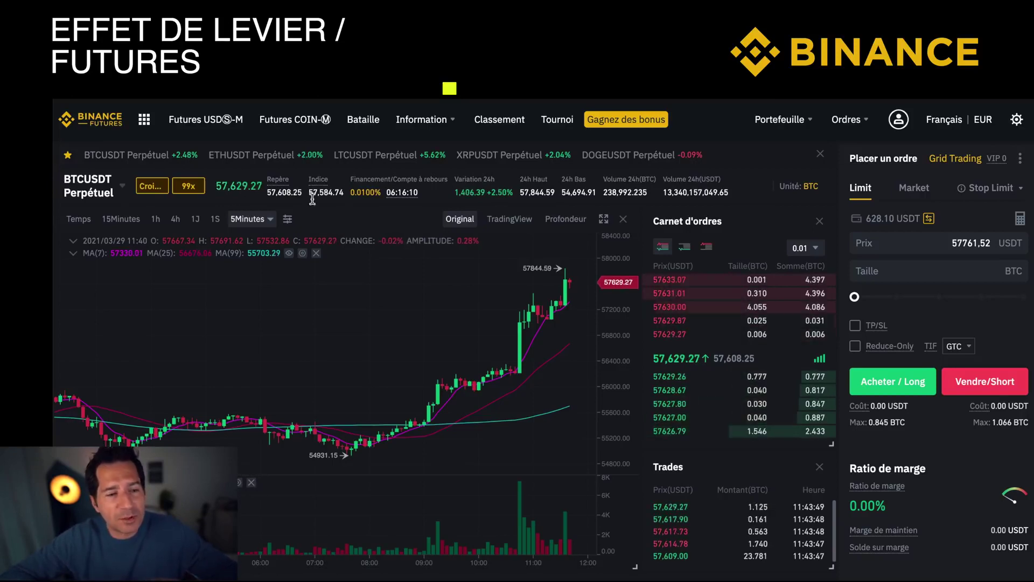
Set the BTCUSDT perpetual contract's margin mode to Isolé
{"action": "left_click", "coordinate": [150, 186]}
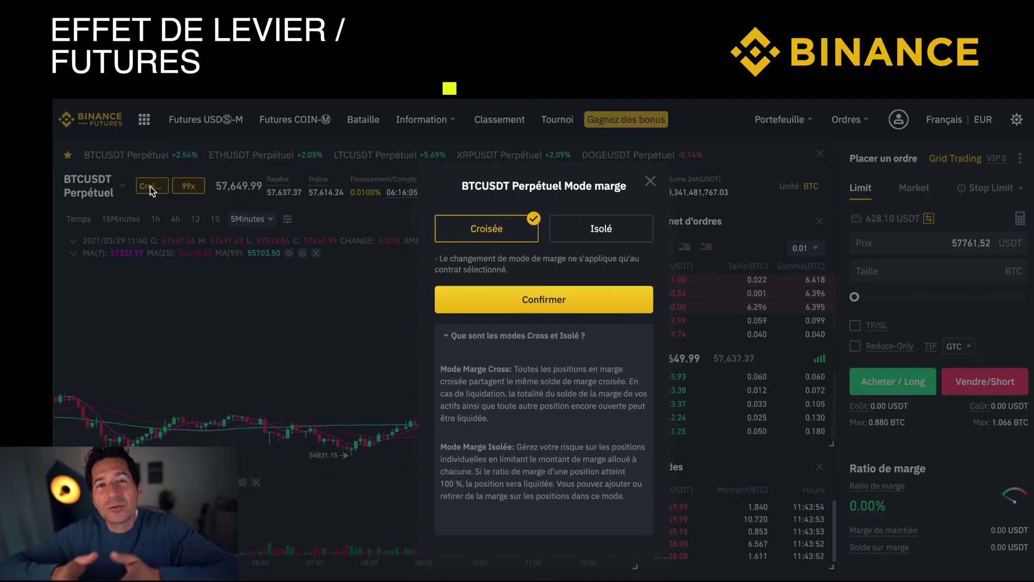
{"action": "left_click", "coordinate": [643, 226]}
{"action": "left_click", "coordinate": [544, 299]}
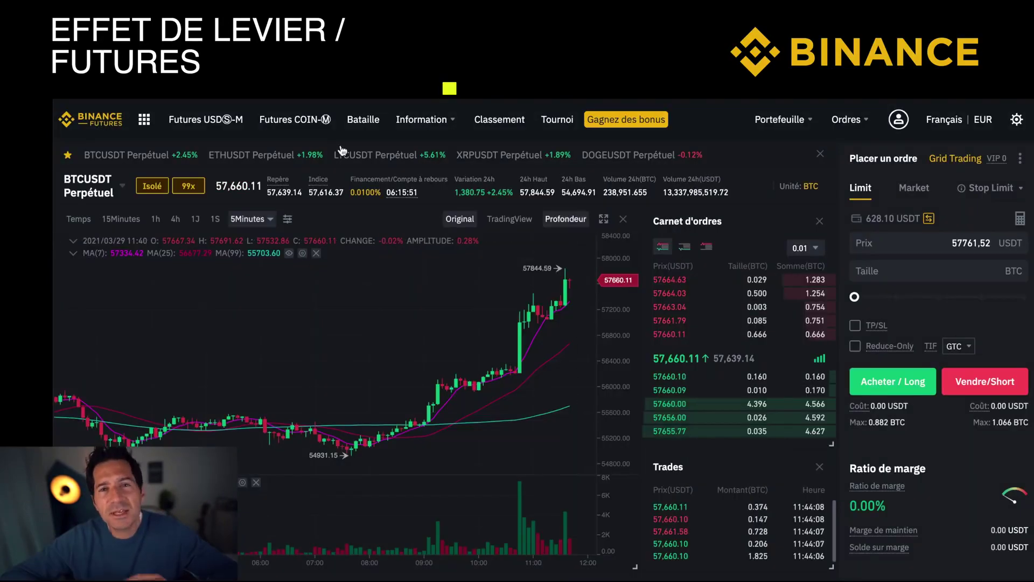
Set the leverage of the BTCUSDT perpetual contract to 10x
{"action": "left_click", "coordinate": [189, 186]}
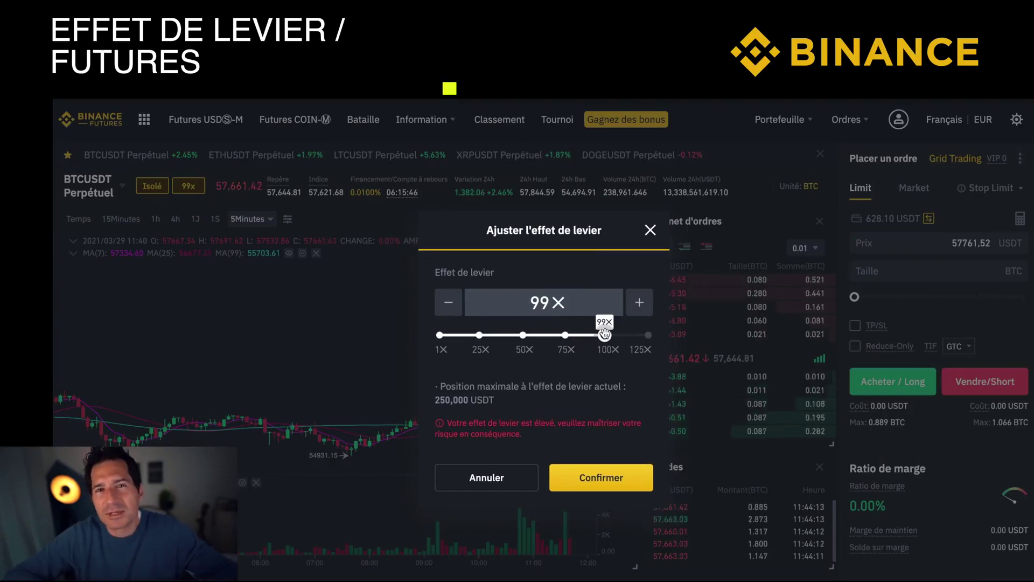
{"action": "left_click_drag", "start_coordinate": [605, 335], "coordinate": [454, 335]}
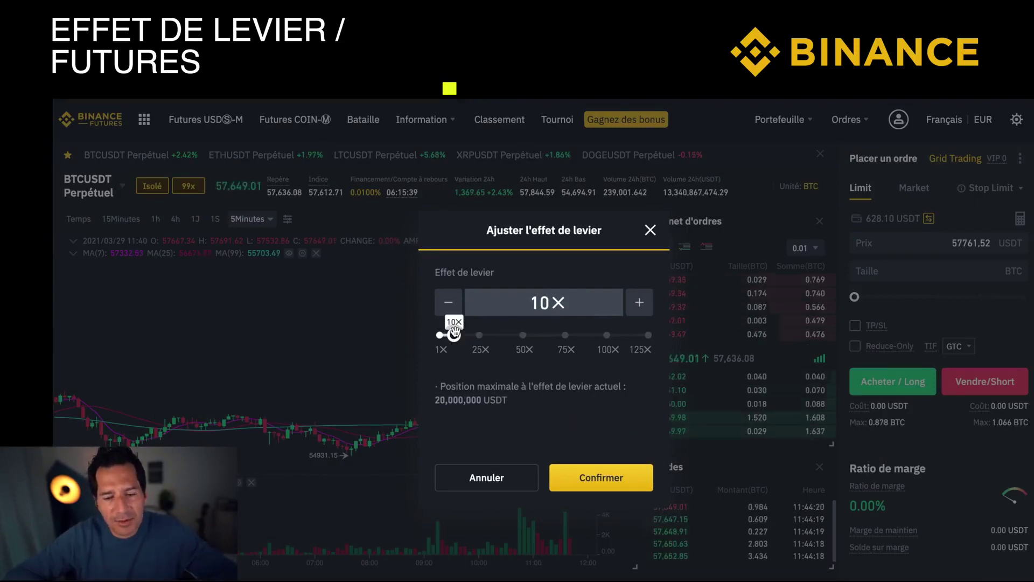
{"action": "left_click", "coordinate": [608, 478]}
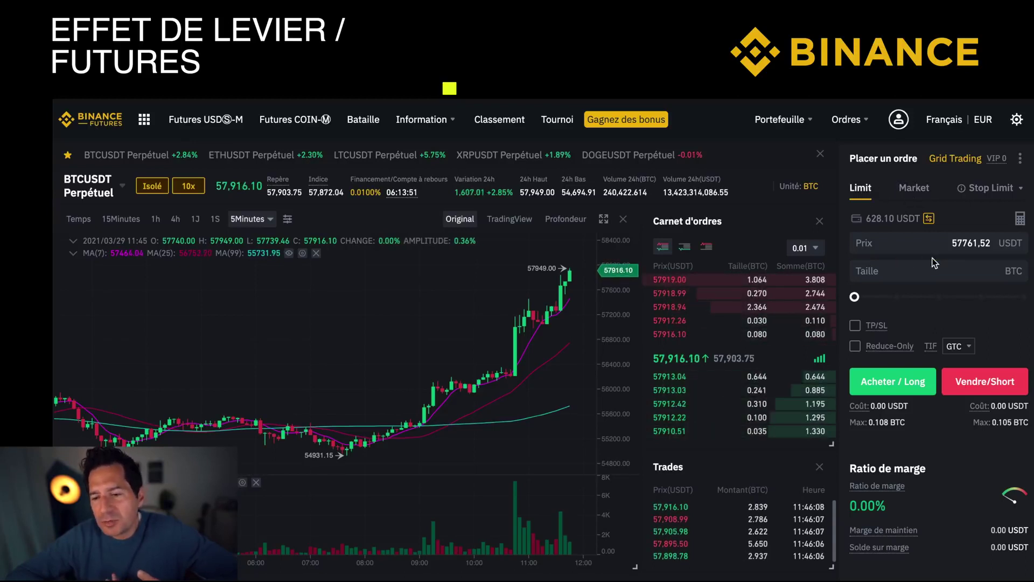
Set the size of the BTCUSDT limit order at 57761,52 USDT to 0,002 BTC
{"action": "left_click", "coordinate": [946, 271]}
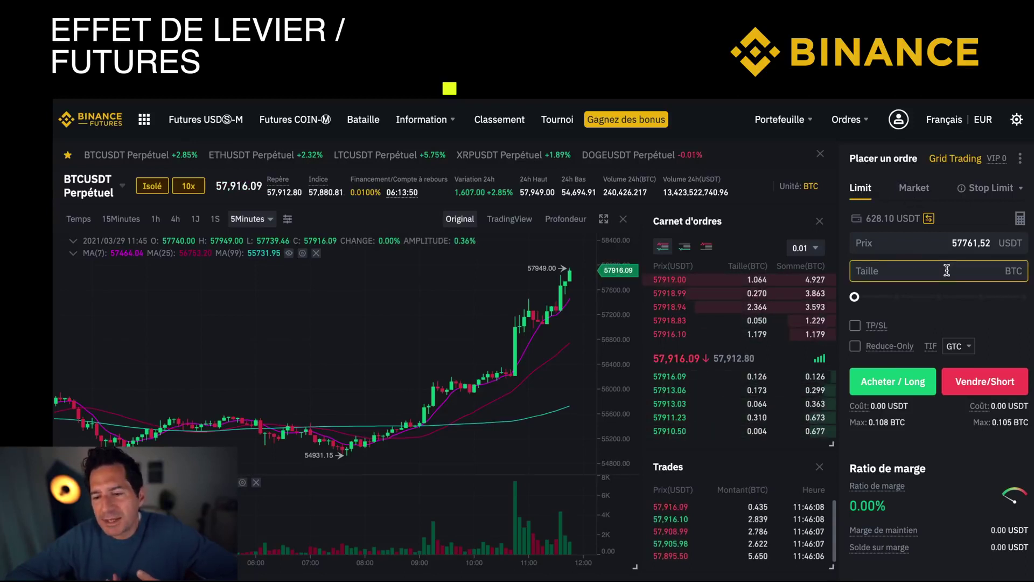
{"action": "type", "text": "0,001"}
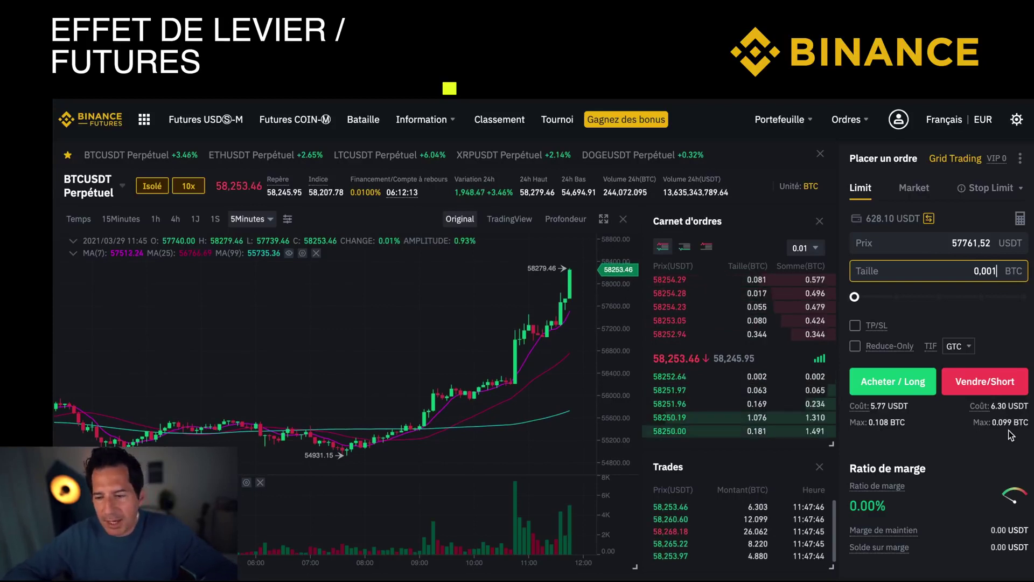
{"action": "key", "text": "BackSpace"}
{"action": "type", "text": "2"}
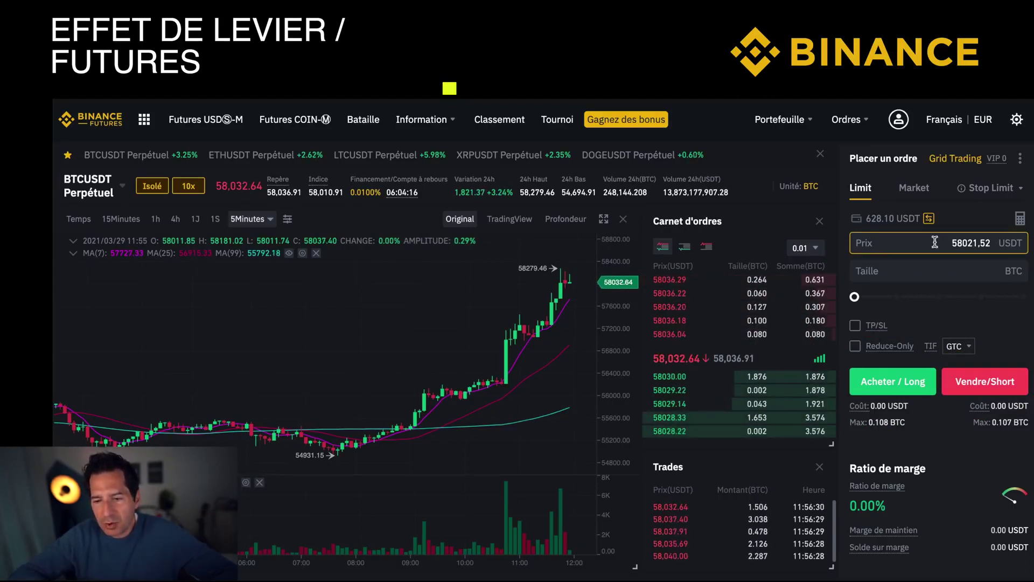
Place a long limit order for 0,002 BTC at 58021,52 USDT on the BTCUSDT perpetual contract
{"action": "left_click", "coordinate": [885, 272]}
{"action": "type", "text": "0,001"}
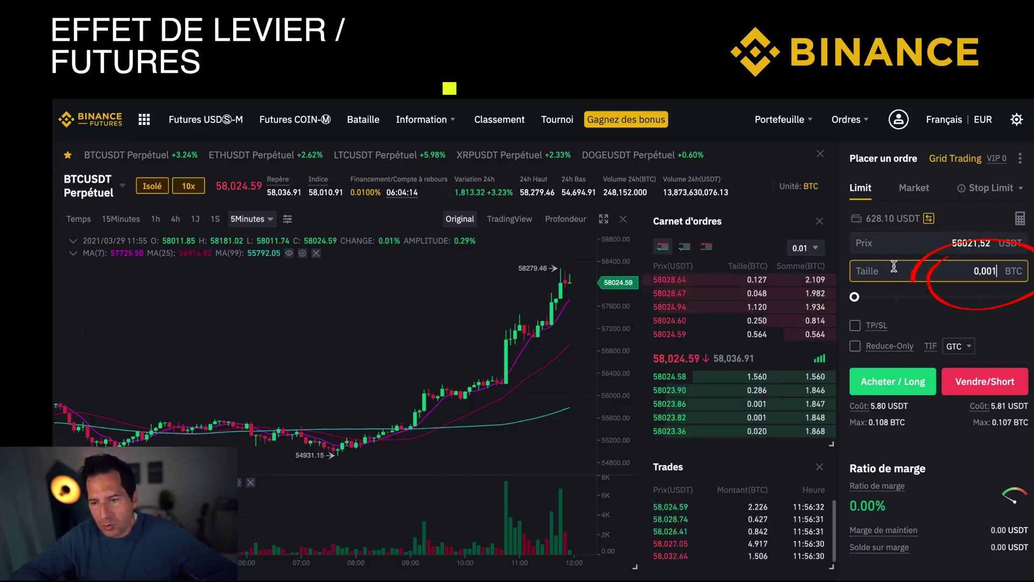
{"action": "key", "text": "BackSpace"}
{"action": "type", "text": "2"}
{"action": "left_click", "coordinate": [893, 381]}
Set a take profit of 60000 USDT and a stop loss of 56000 USDT for the entire open BTCUSDT position
{"action": "scroll", "coordinate": [736, 377], "scroll_direction": "down", "scroll_amount": 3}
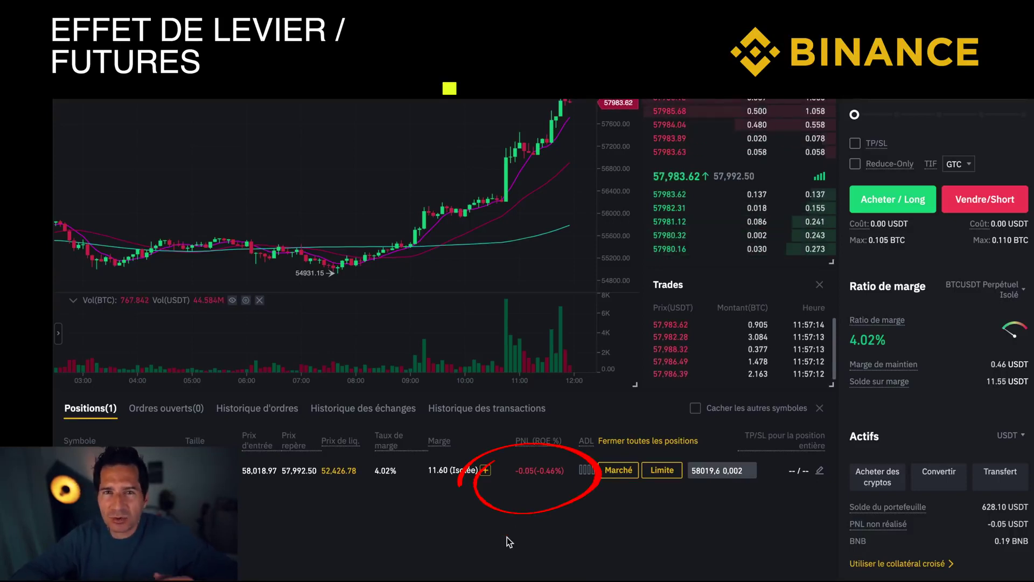
{"action": "scroll", "coordinate": [534, 518], "scroll_direction": "up", "scroll_amount": 1}
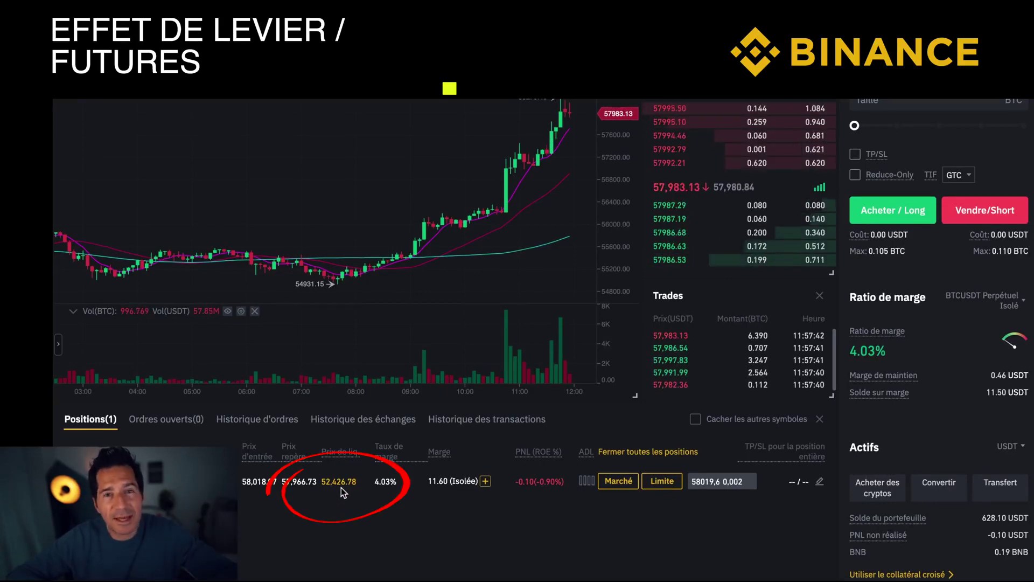
{"action": "scroll", "coordinate": [343, 512], "scroll_direction": "down", "scroll_amount": 1}
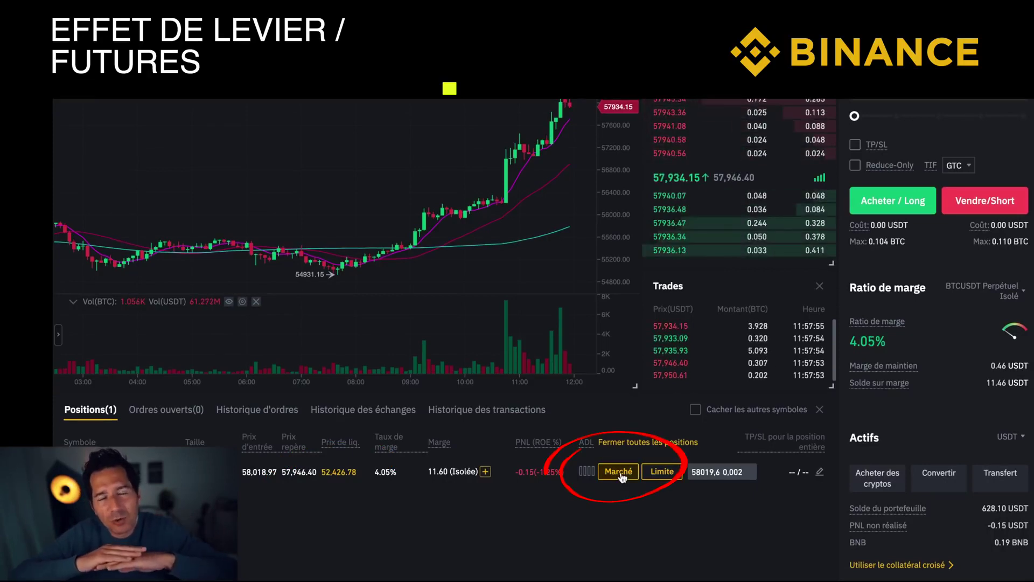
{"action": "left_click", "coordinate": [820, 473]}
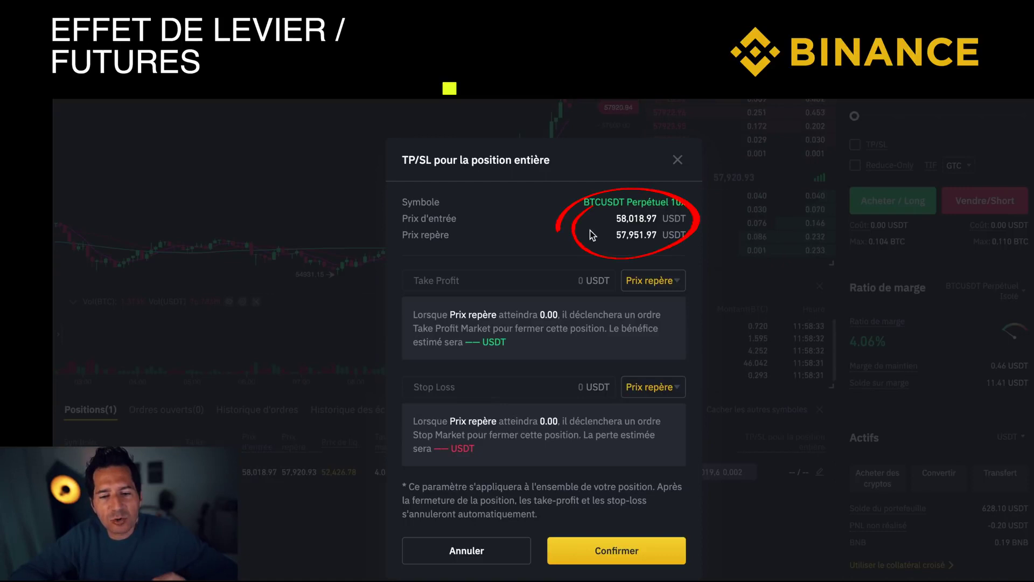
{"action": "left_click", "coordinate": [520, 285]}
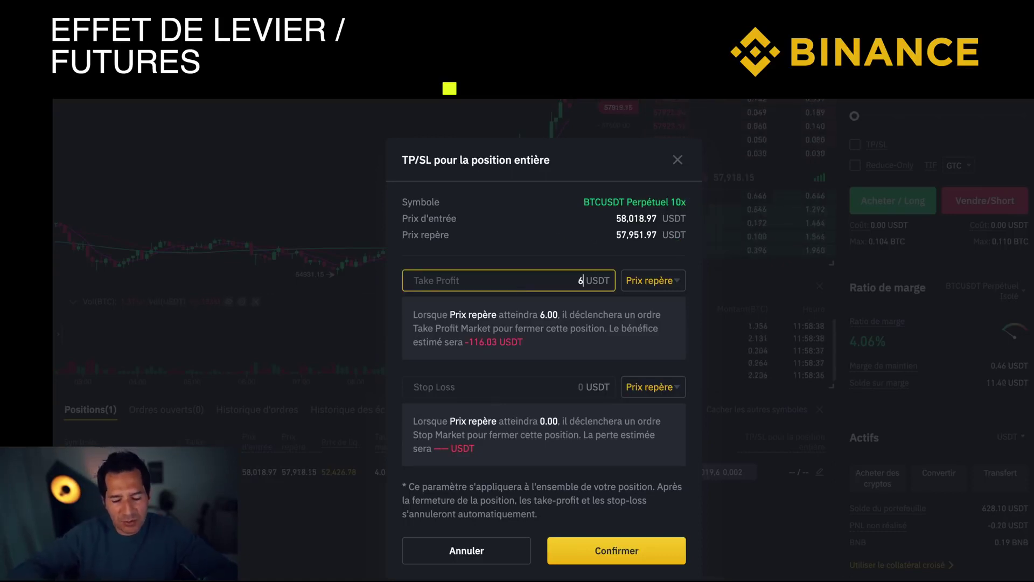
{"action": "type", "text": "60000"}
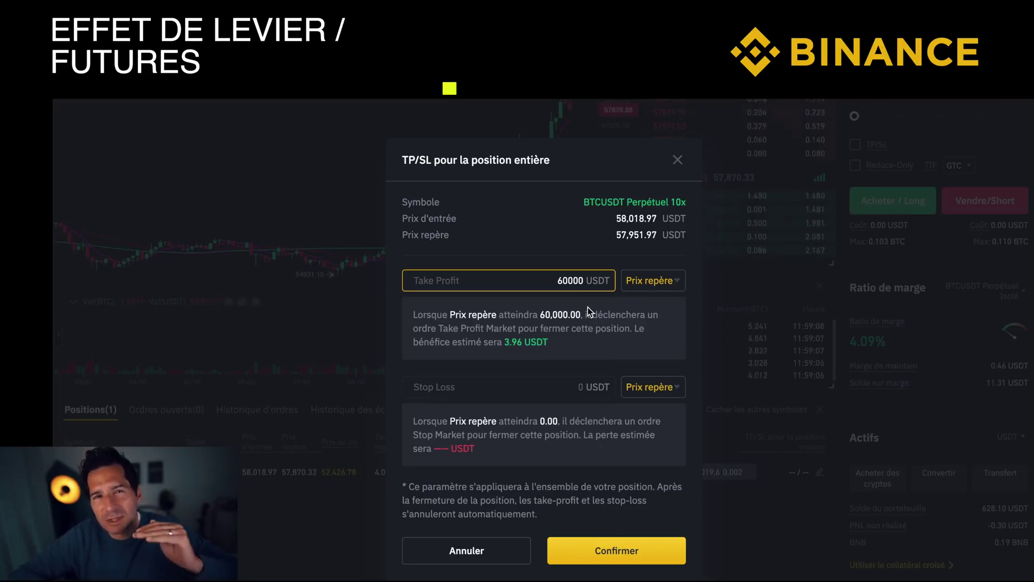
{"action": "left_click", "coordinate": [507, 392]}
{"action": "type", "text": "56000"}
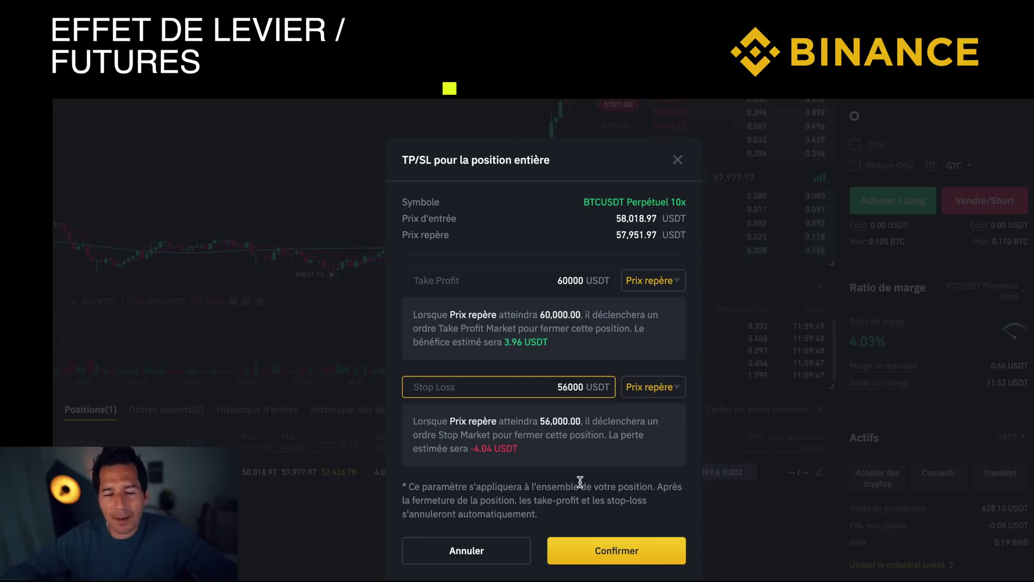
{"action": "left_click", "coordinate": [614, 555]}
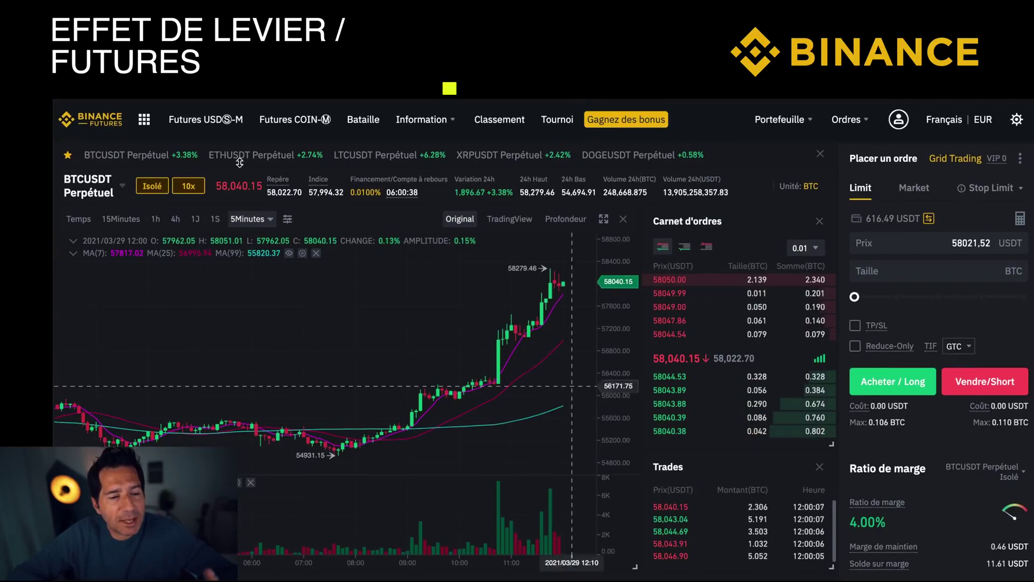
Search the USDⓈ-M contracts for ada, replace the search with egld, and open the EGLDUSDT perpetual contract
{"action": "mouse_move", "coordinate": [90, 180]}
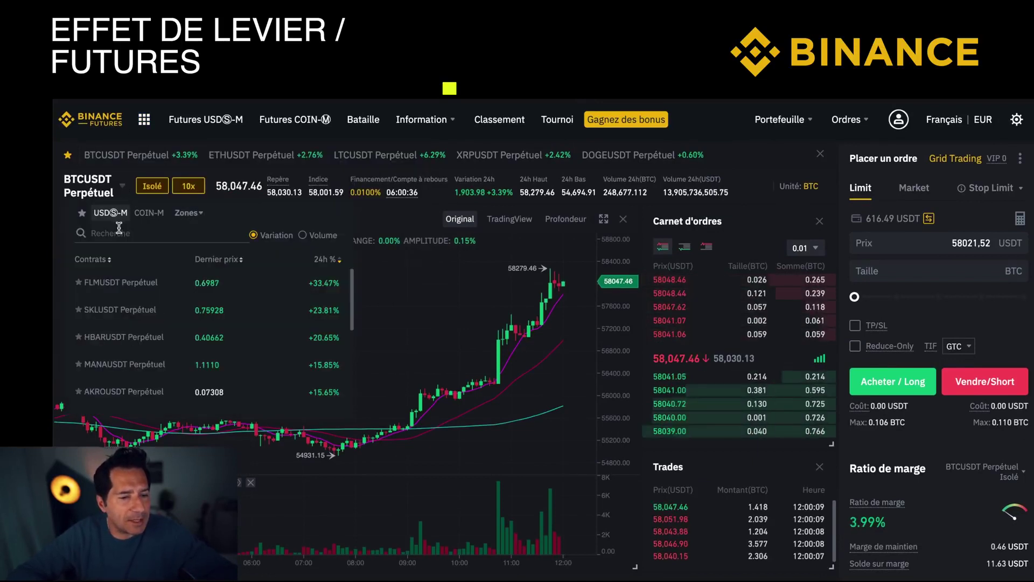
{"action": "type", "text": "ada"}
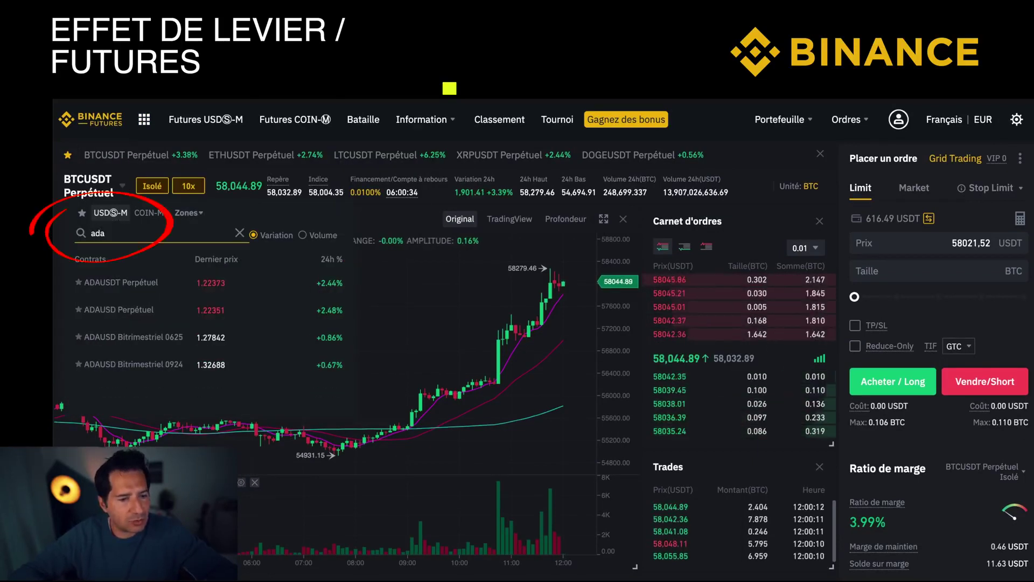
{"action": "key", "text": "BackSpace"}
{"action": "type", "text": "egld"}
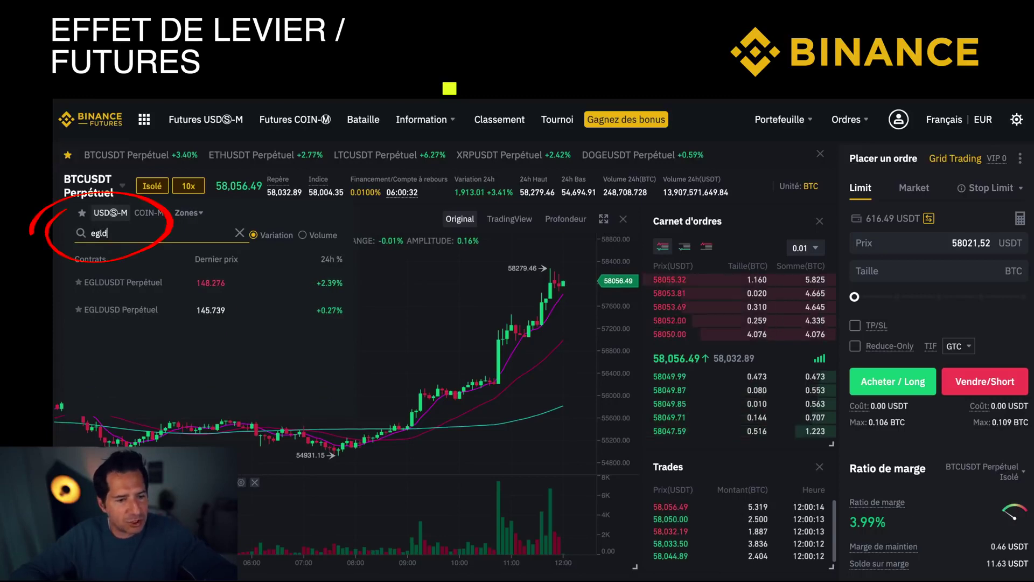
{"action": "left_click", "coordinate": [127, 282]}
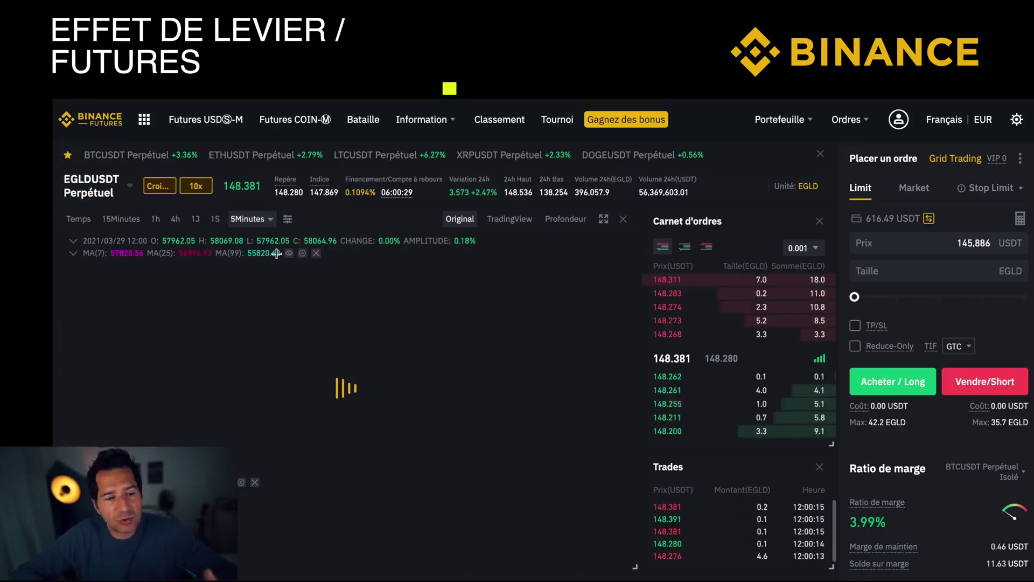
Set the EGLDUSDT perpetual contract's margin mode to Isolé
{"action": "left_click", "coordinate": [160, 186]}
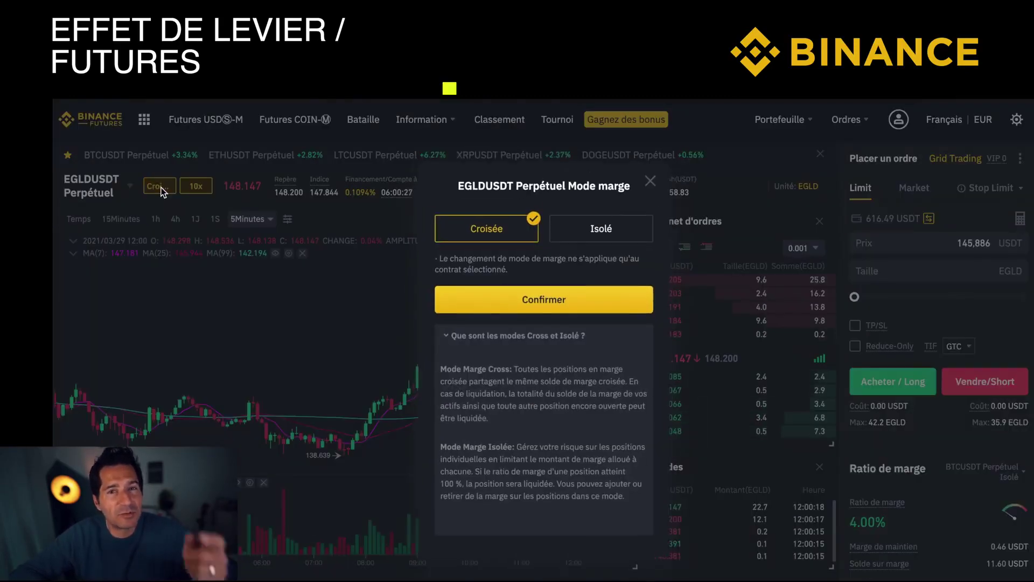
{"action": "left_click", "coordinate": [614, 233]}
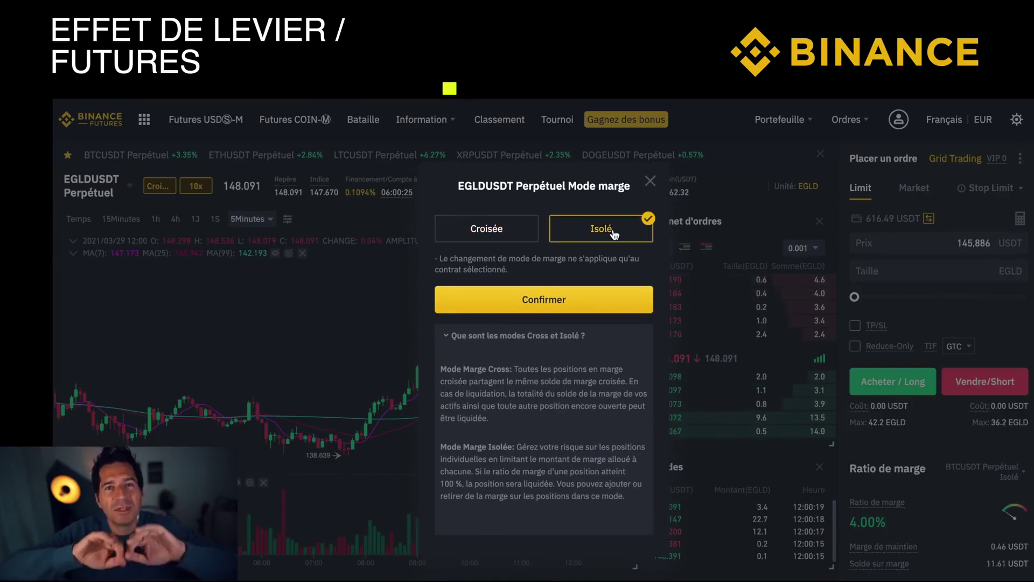
{"action": "left_click", "coordinate": [544, 300]}
{"action": "left_click", "coordinate": [198, 186]}
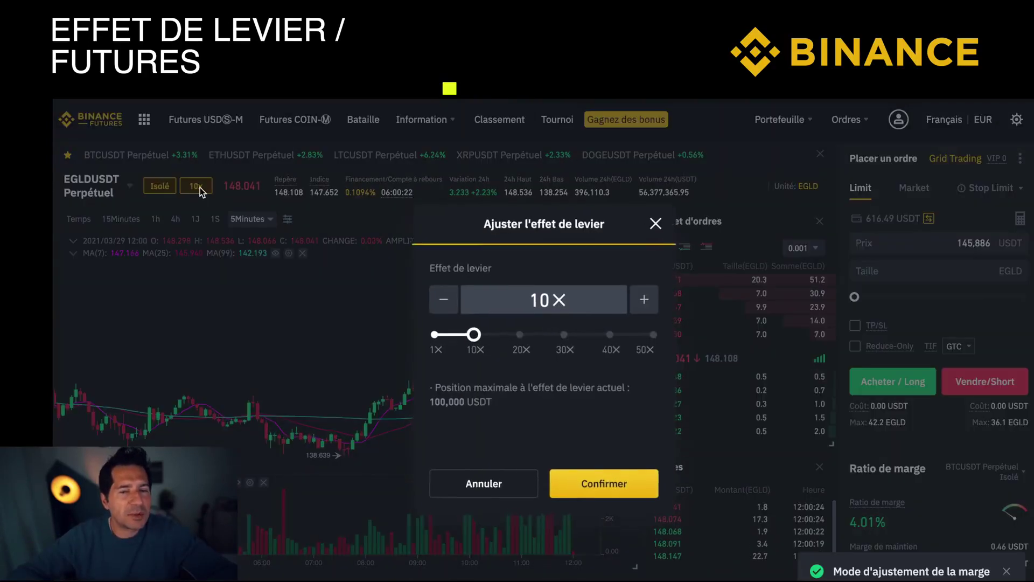
{"action": "left_click_drag", "start_coordinate": [478, 335], "coordinate": [448, 334]}
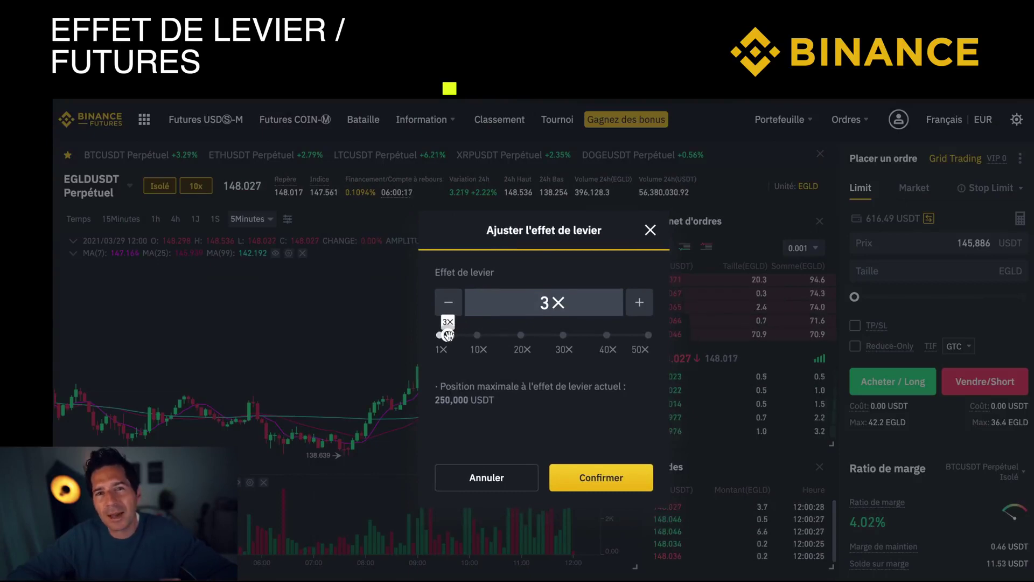
{"action": "key", "text": "Escape"}
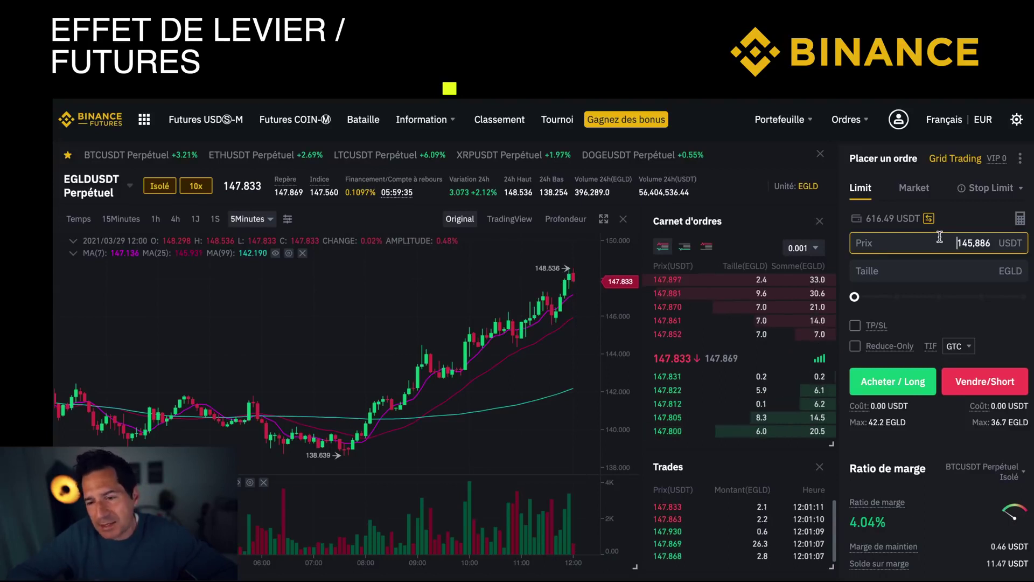
Set the EGLDUSDT limit order's size to 5 EGLD and close the open BTCUSDT position
{"action": "left_click", "coordinate": [964, 269]}
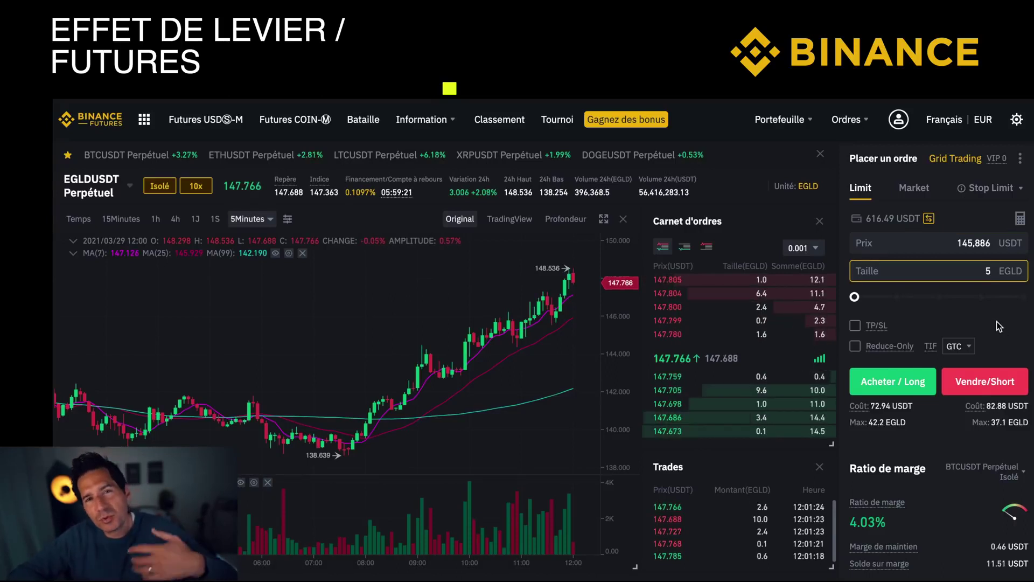
{"action": "scroll", "coordinate": [552, 555], "scroll_direction": "down", "scroll_amount": 3}
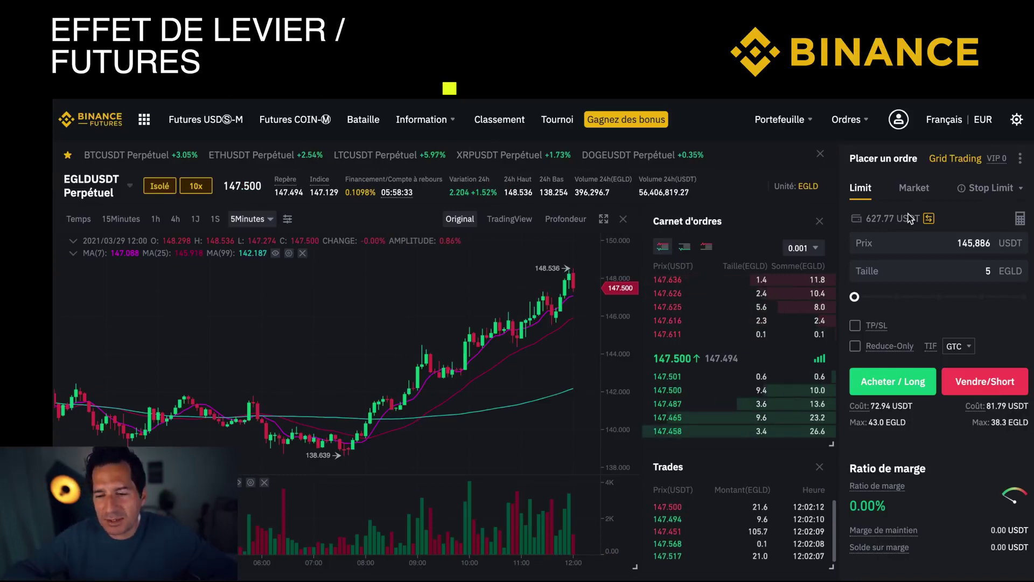
Transfer 1 USDT from the Futures USDⓈ-M wallet to the Spot wallet
{"action": "mouse_move", "coordinate": [795, 120]}
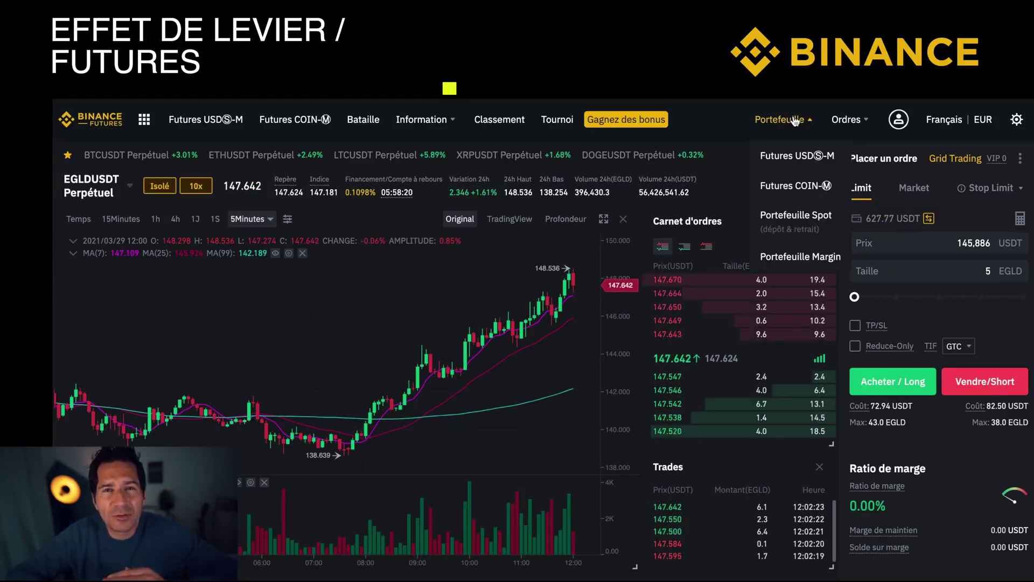
{"action": "left_click", "coordinate": [783, 159]}
{"action": "left_click", "coordinate": [660, 170]}
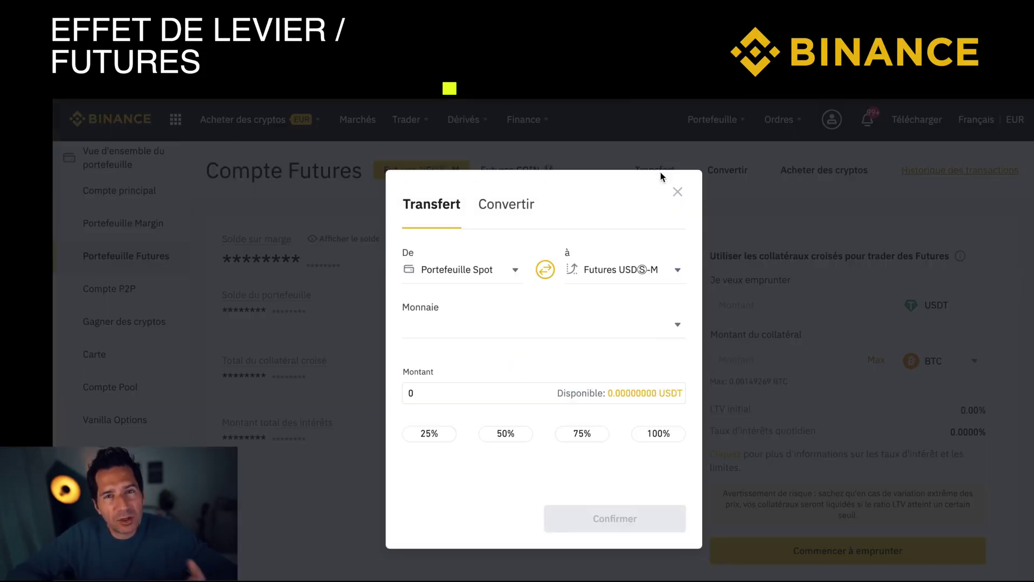
{"action": "left_click", "coordinate": [545, 269]}
{"action": "left_click", "coordinate": [493, 391]}
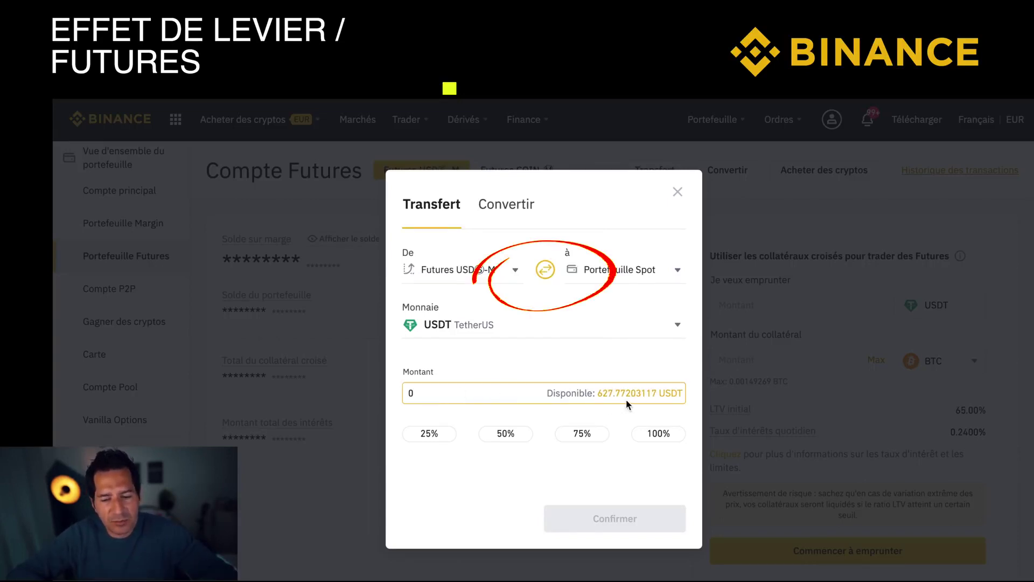
{"action": "type", "text": "1"}
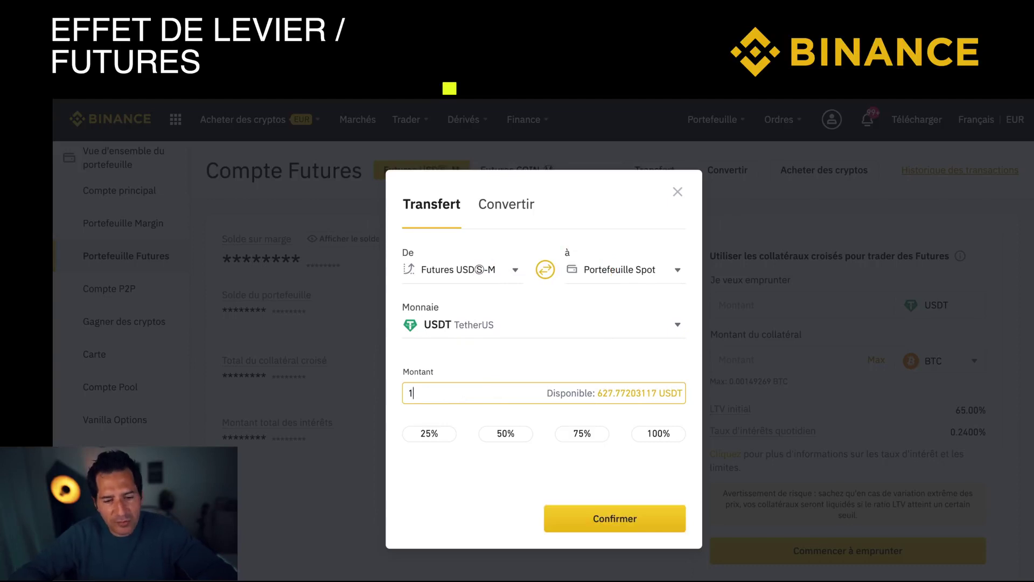
{"action": "left_click", "coordinate": [632, 517]}
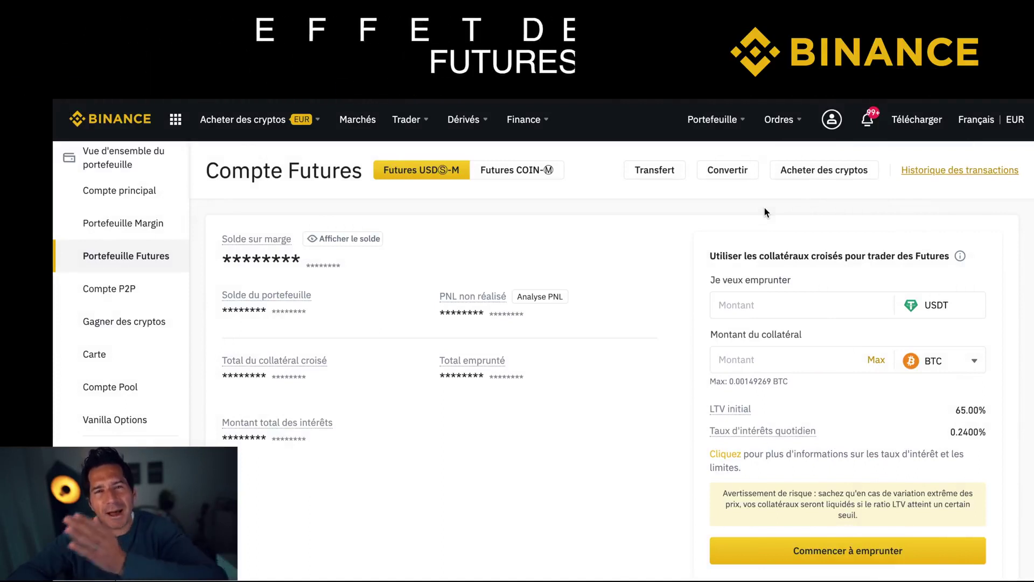
Open Binance Earn and review the flexible-terms savings offers
{"action": "mouse_move", "coordinate": [464, 123]}
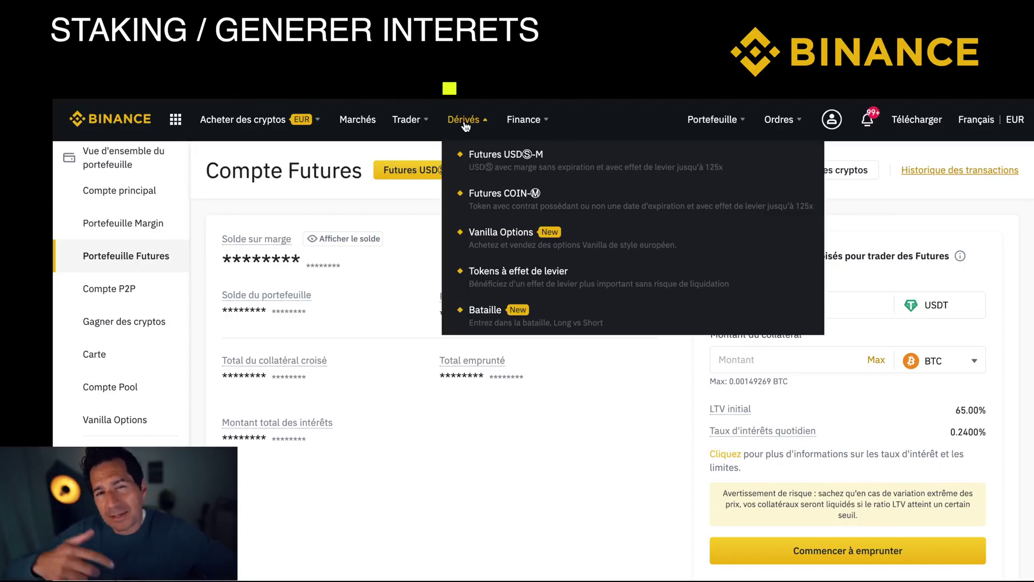
{"action": "mouse_move", "coordinate": [536, 125]}
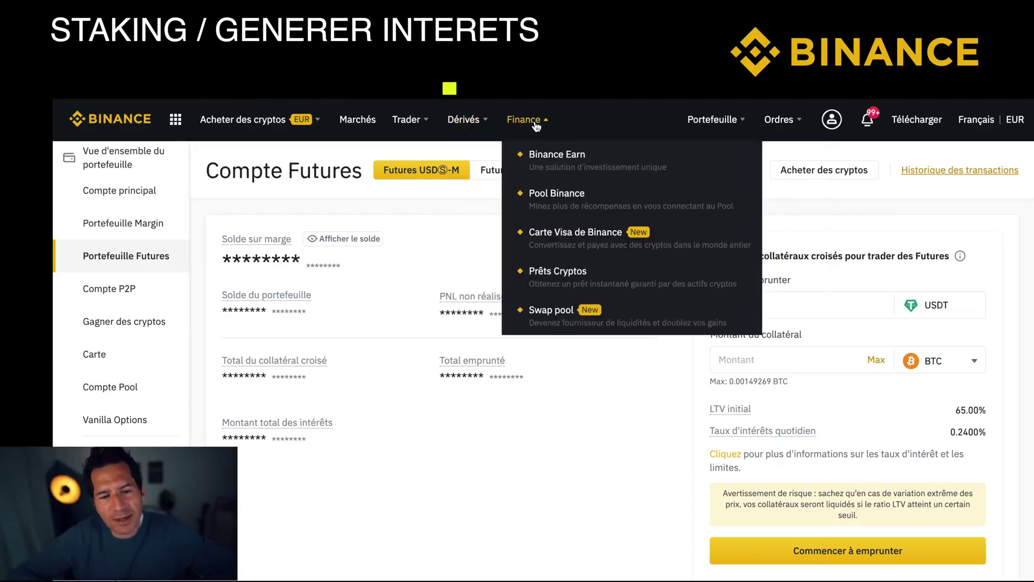
{"action": "left_click", "coordinate": [550, 169]}
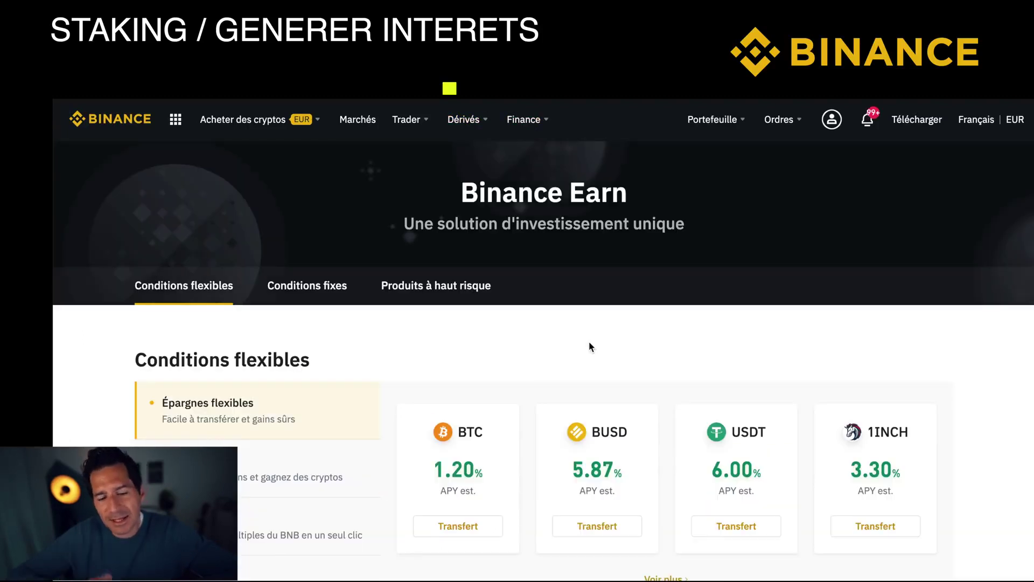
{"action": "scroll", "coordinate": [945, 348], "scroll_direction": "down", "scroll_amount": 1}
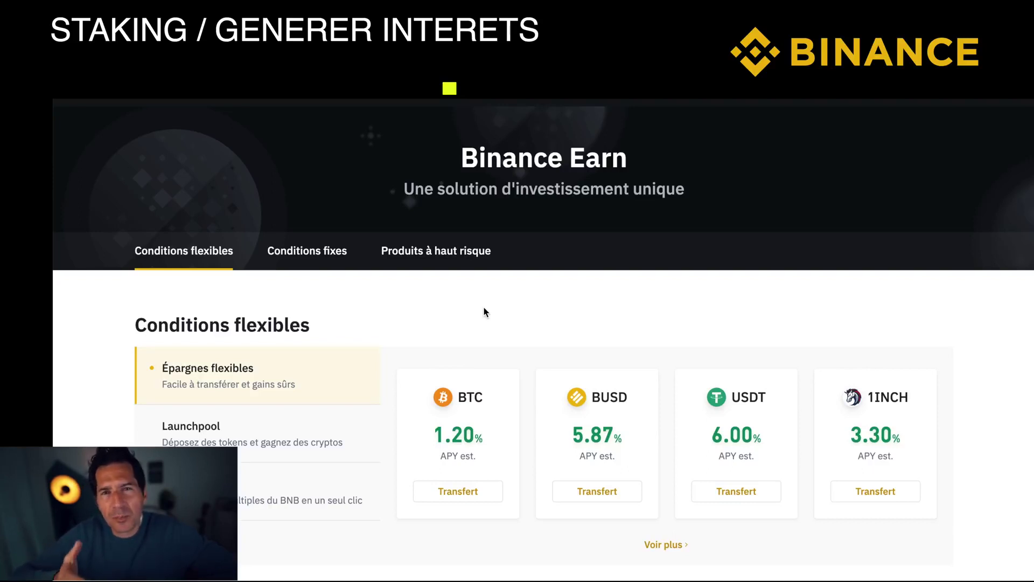
{"action": "scroll", "coordinate": [484, 311], "scroll_direction": "up", "scroll_amount": 1}
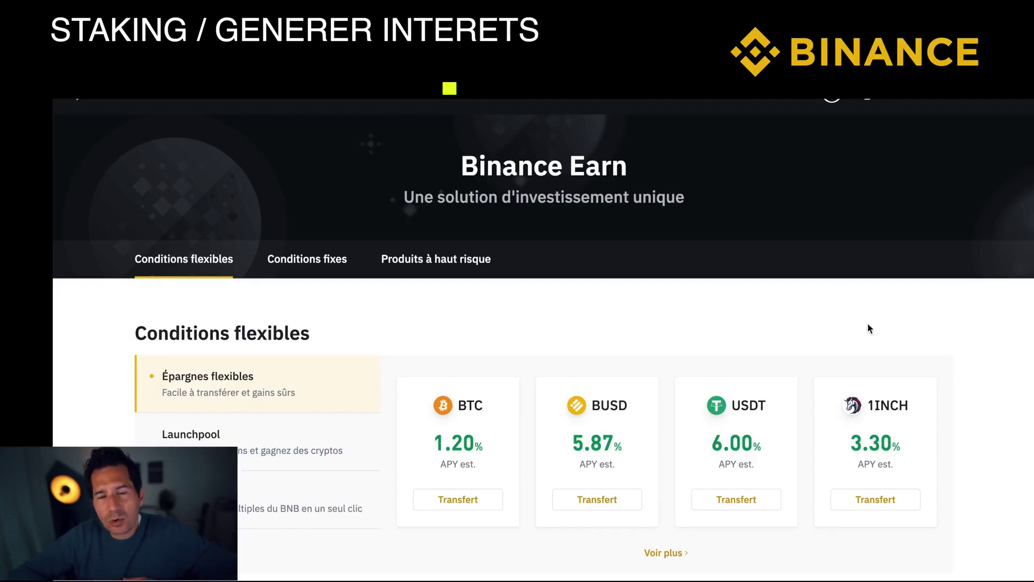
Open the full list of flexible savings products and review the interest rates per currency
{"action": "scroll", "coordinate": [966, 357], "scroll_direction": "down", "scroll_amount": 2}
{"action": "left_click", "coordinate": [816, 425]}
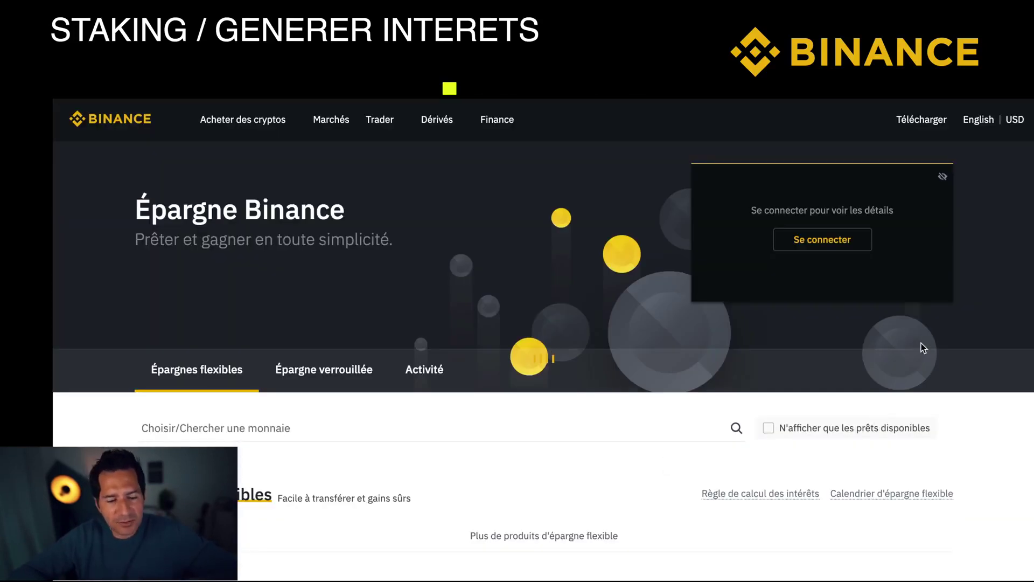
{"action": "scroll", "coordinate": [923, 347], "scroll_direction": "down", "scroll_amount": 5}
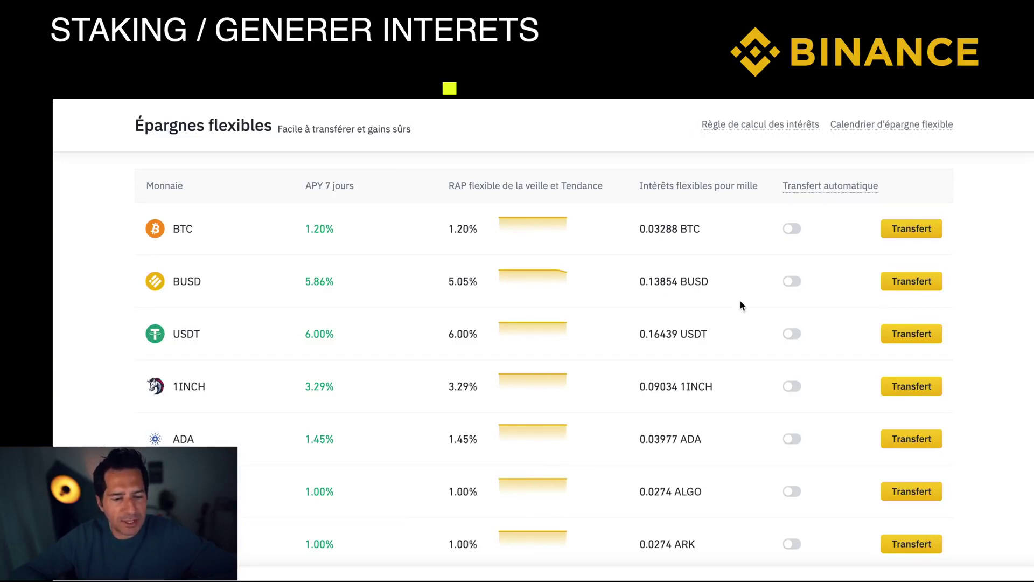
Enable automatic transfer for USDT in the flexible savings list, accepting the Binance savings service agreement, and switch it back off
{"action": "scroll", "coordinate": [741, 301], "scroll_direction": "down", "scroll_amount": 1}
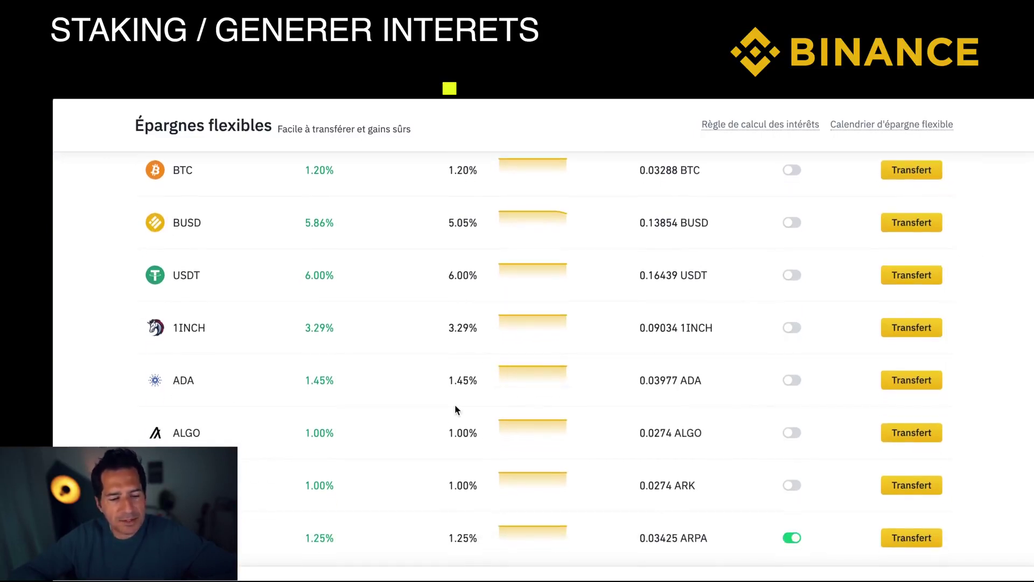
{"action": "scroll", "coordinate": [455, 403], "scroll_direction": "down", "scroll_amount": 1}
{"action": "scroll", "coordinate": [1011, 235], "scroll_direction": "up", "scroll_amount": 2}
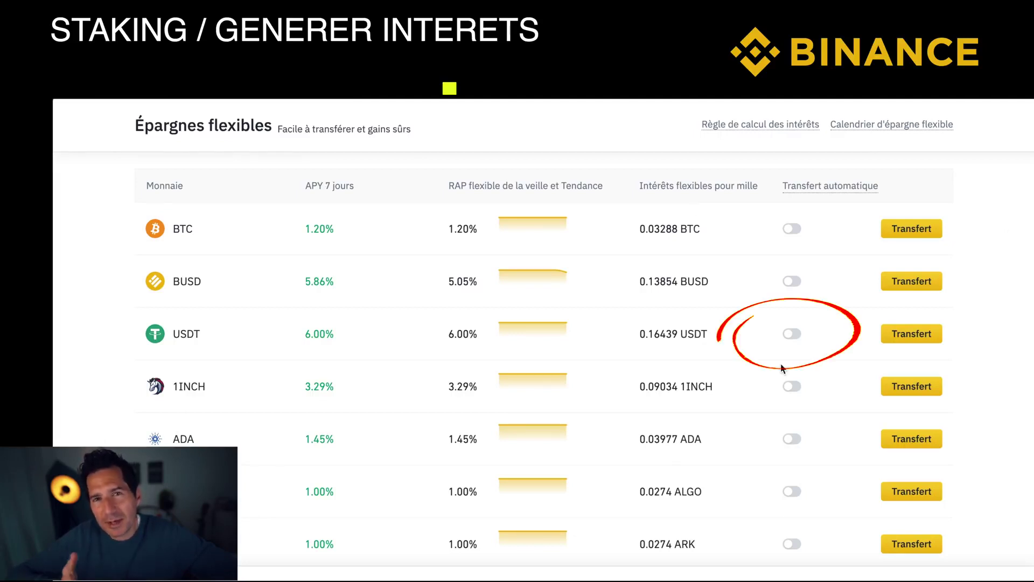
{"action": "left_click", "coordinate": [791, 333]}
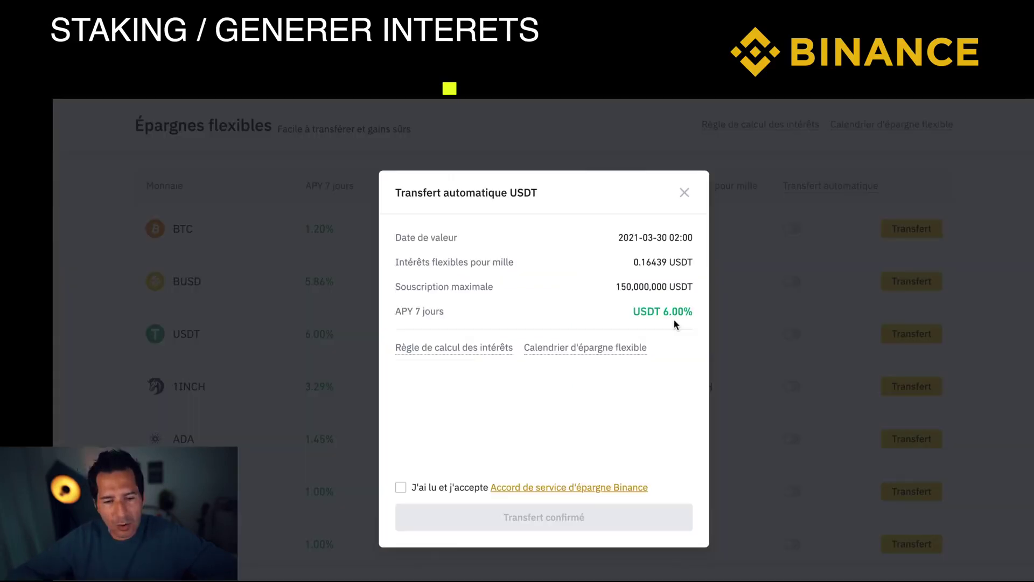
{"action": "left_click", "coordinate": [401, 486]}
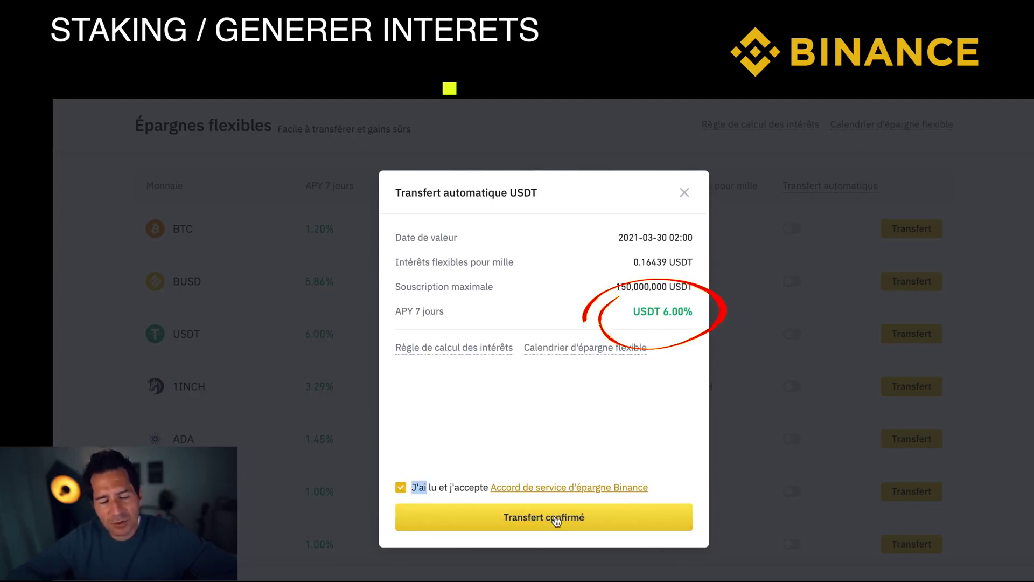
{"action": "left_click", "coordinate": [556, 518]}
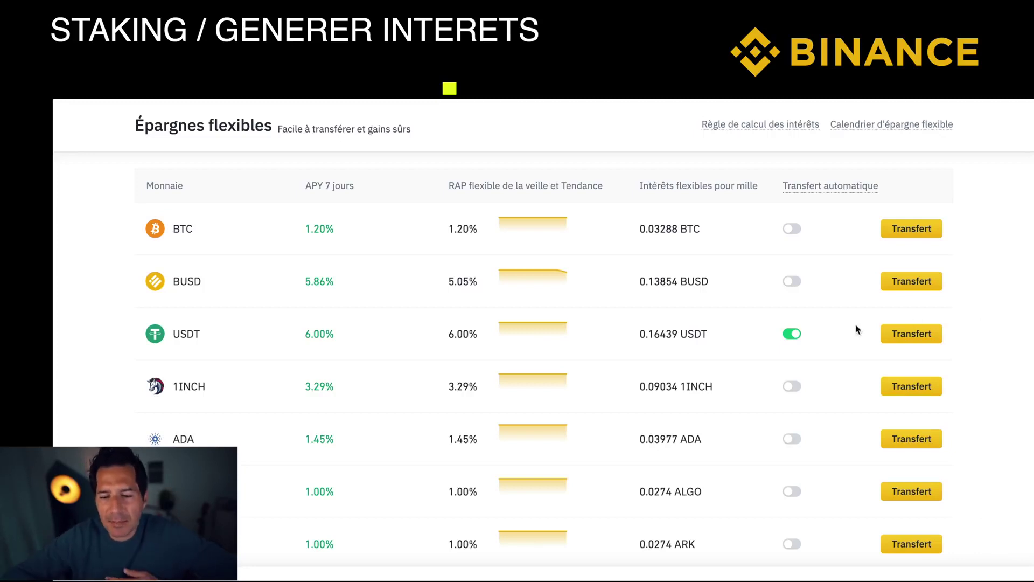
{"action": "left_click", "coordinate": [790, 334]}
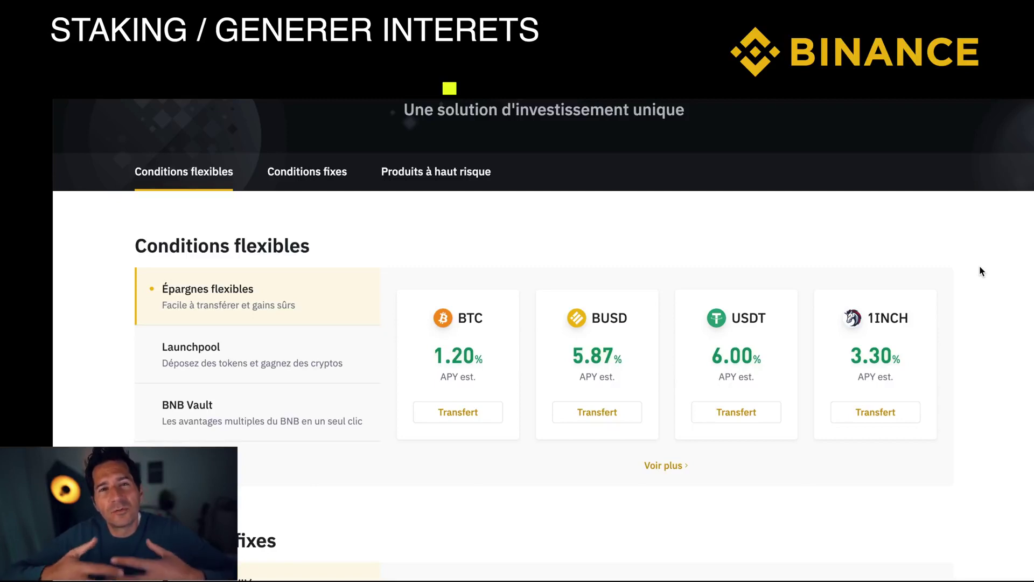
Compare the USDT locked savings rates for the 14, 30 and 90 day durations in the fixed-terms offers
{"action": "scroll", "coordinate": [980, 271], "scroll_direction": "down", "scroll_amount": 3}
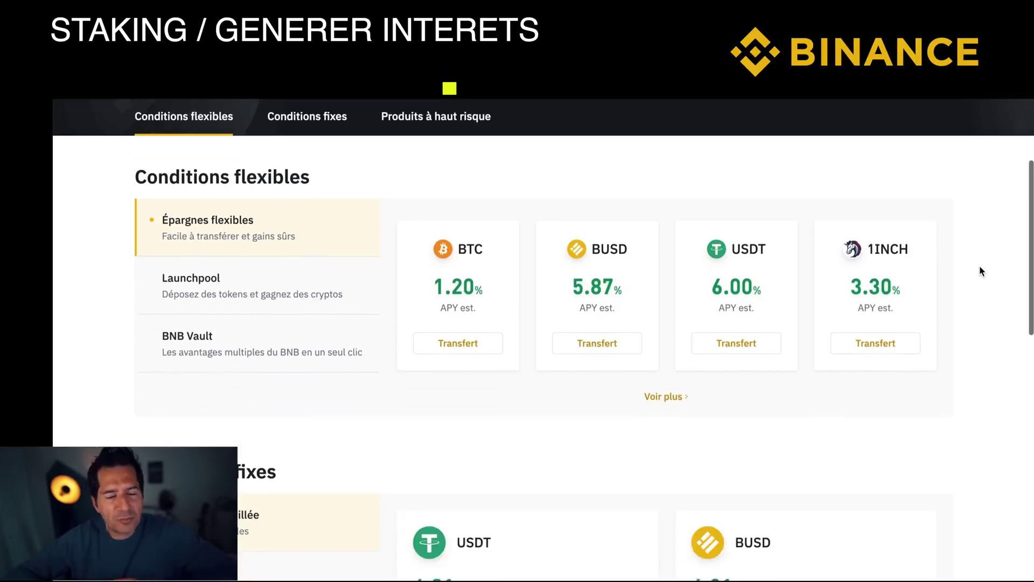
{"action": "scroll", "coordinate": [984, 280], "scroll_direction": "down", "scroll_amount": 2}
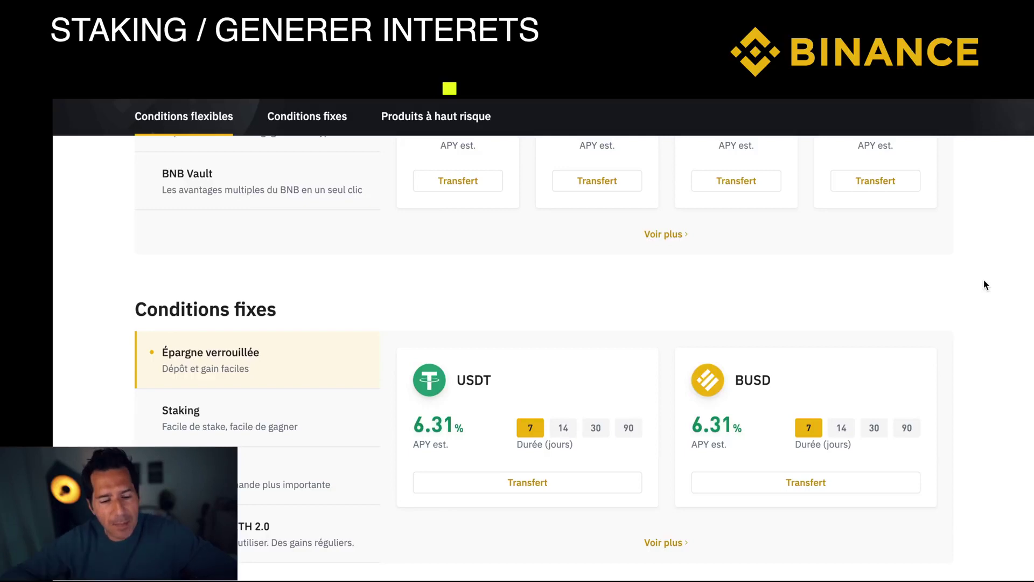
{"action": "scroll", "coordinate": [984, 285], "scroll_direction": "down", "scroll_amount": 1}
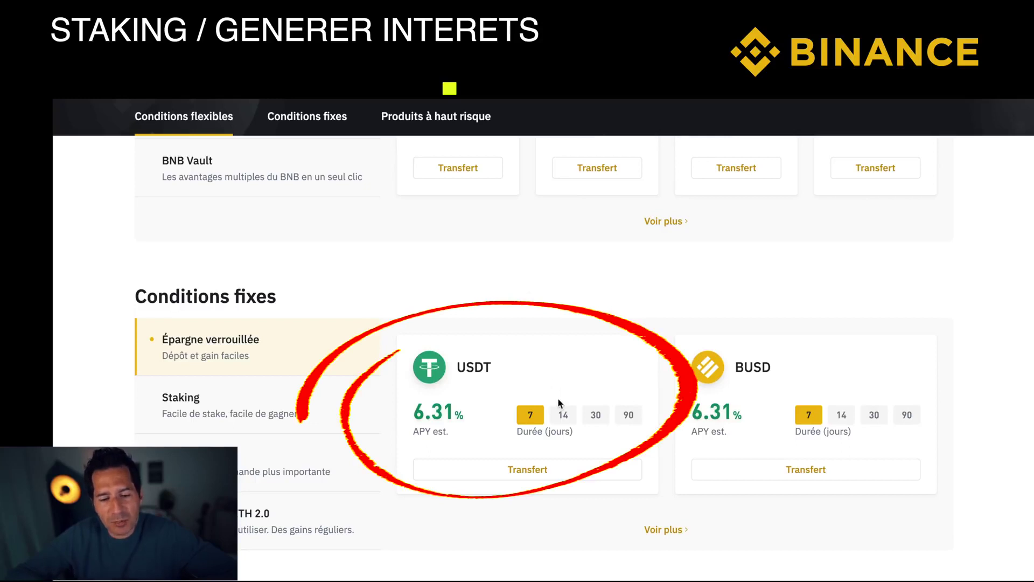
{"action": "left_click", "coordinate": [563, 418]}
{"action": "left_click", "coordinate": [595, 416]}
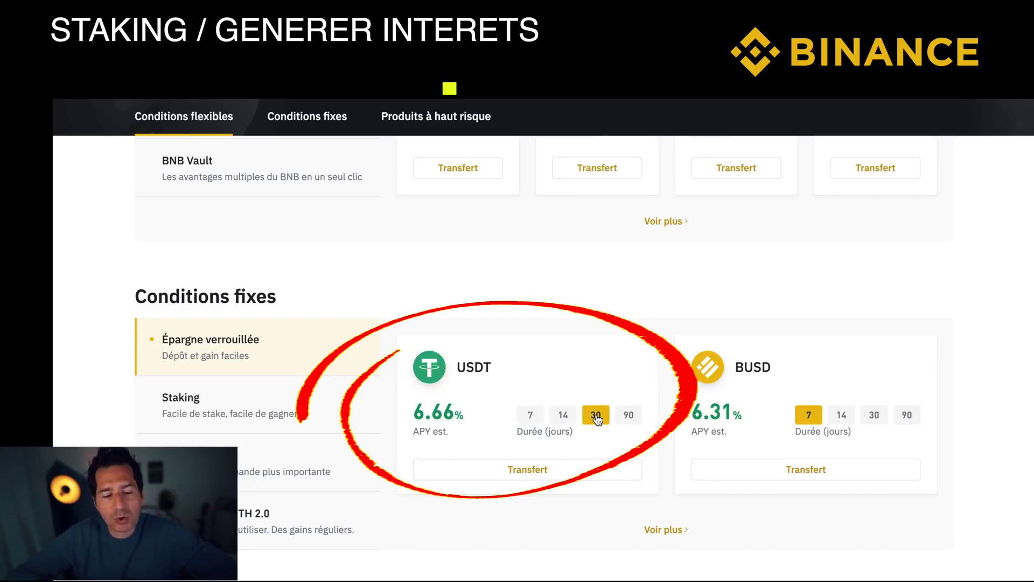
{"action": "left_click", "coordinate": [619, 416]}
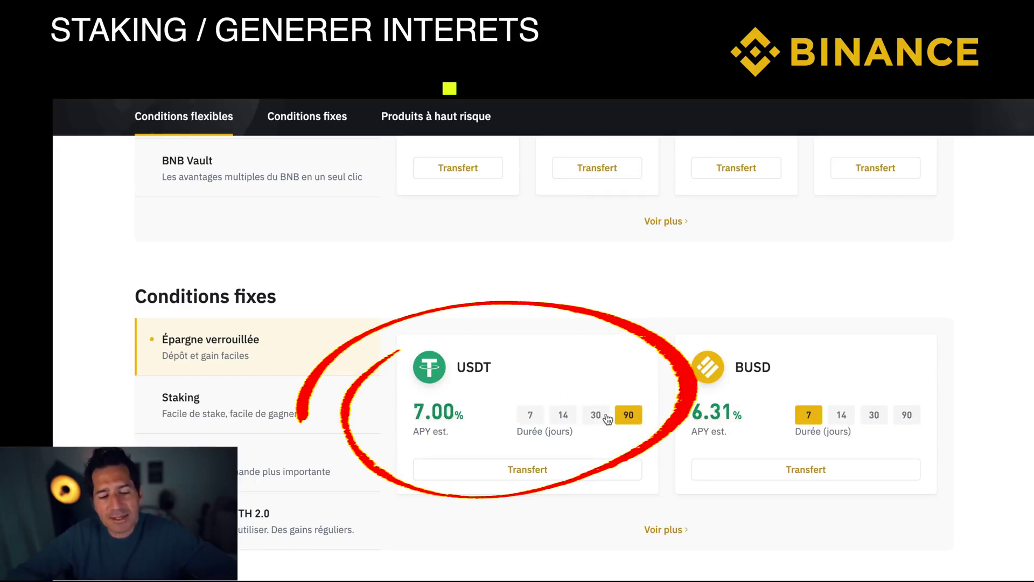
{"action": "left_click", "coordinate": [596, 416]}
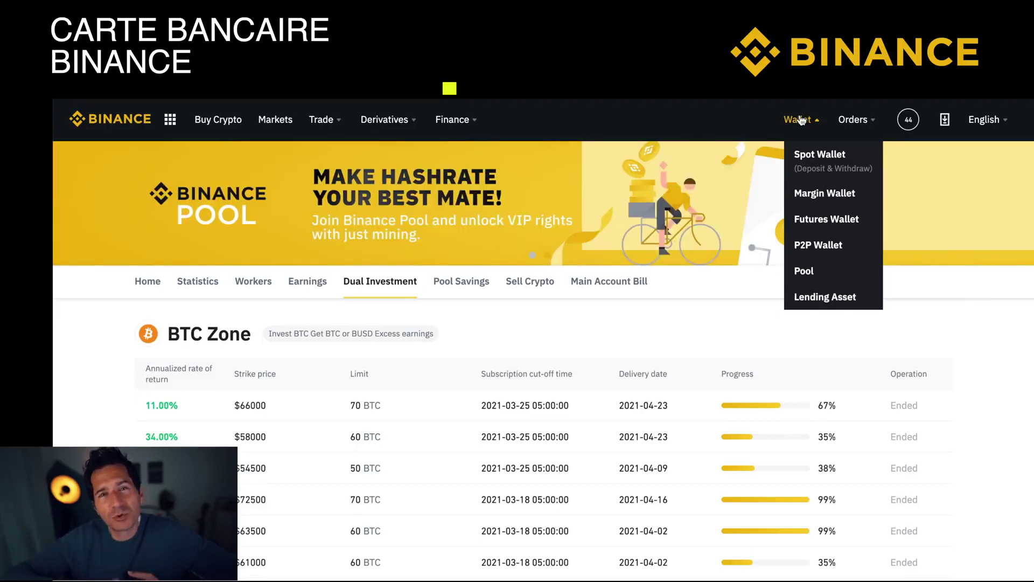
Open the Binance Visa Card page and move BUSD to the top of the Card Wallet balance order
{"action": "mouse_move", "coordinate": [455, 124]}
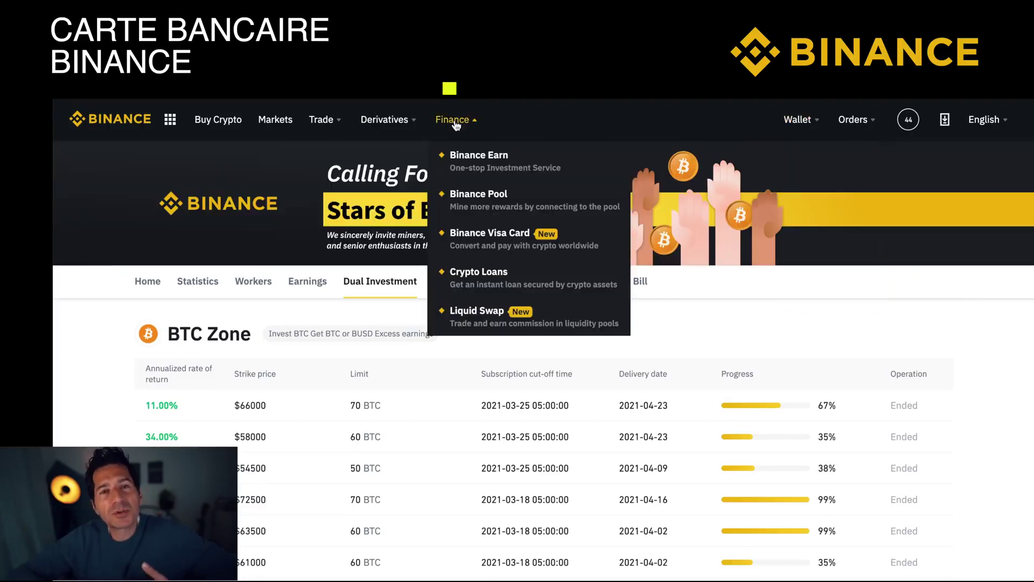
{"action": "left_click", "coordinate": [495, 242]}
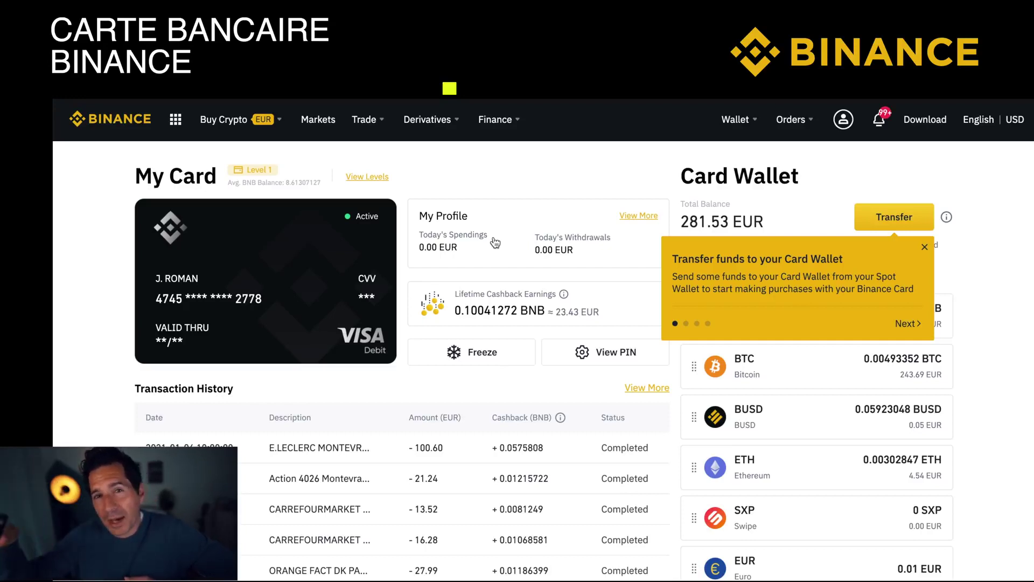
{"action": "left_click", "coordinate": [924, 246]}
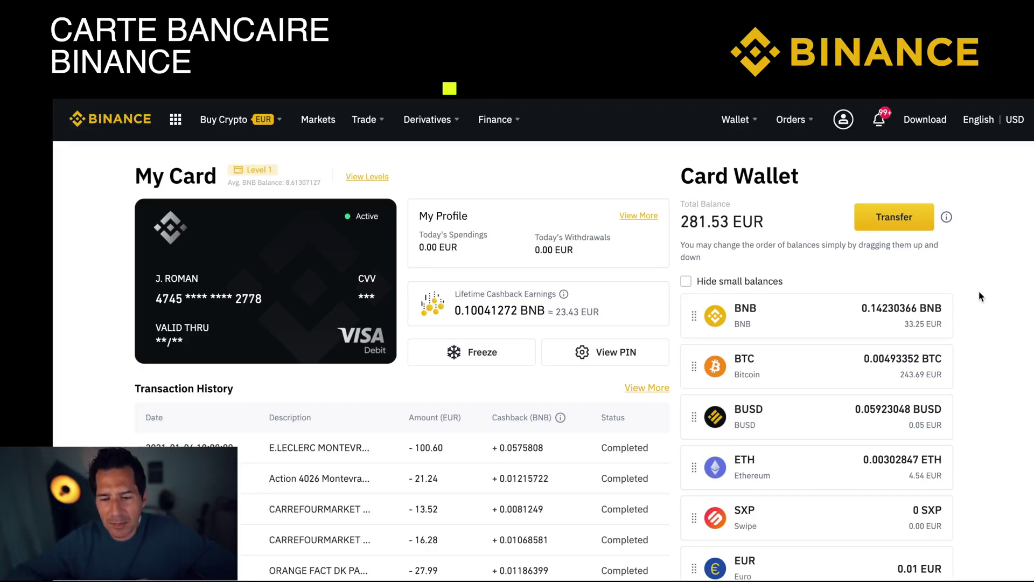
{"action": "left_click_drag", "start_coordinate": [694, 420], "coordinate": [691, 323]}
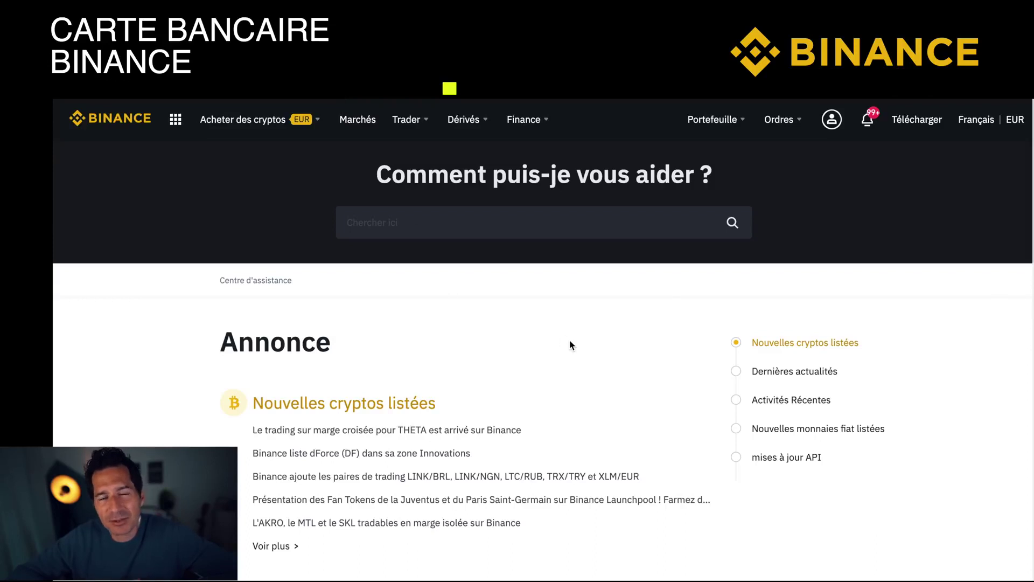
Review the support centre announcements on newly listed cryptos, latest news and recent activities
{"action": "scroll", "coordinate": [571, 345], "scroll_direction": "down", "scroll_amount": 1}
{"action": "scroll", "coordinate": [572, 346], "scroll_direction": "down", "scroll_amount": 3}
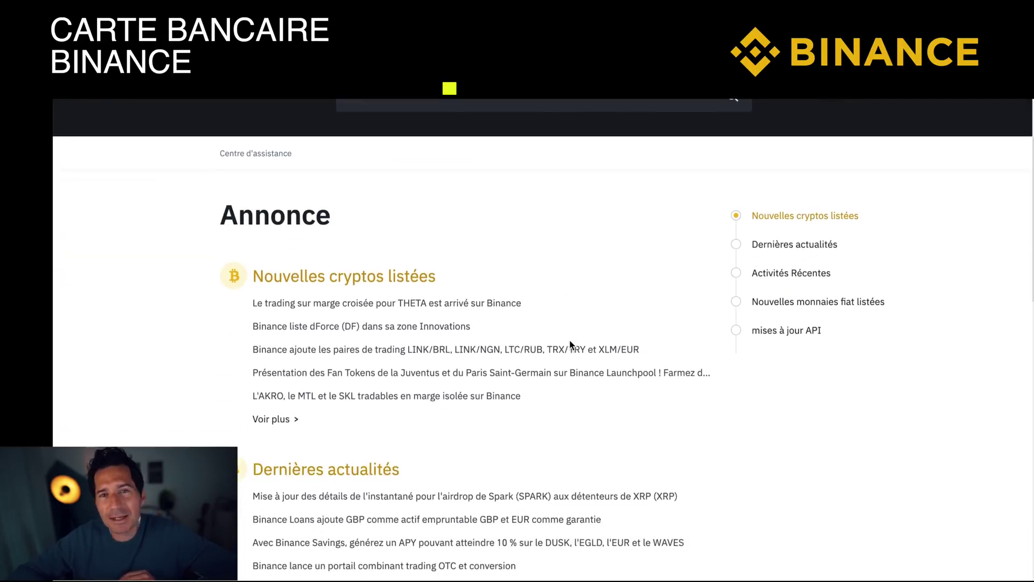
{"action": "scroll", "coordinate": [671, 360], "scroll_direction": "down", "scroll_amount": 2}
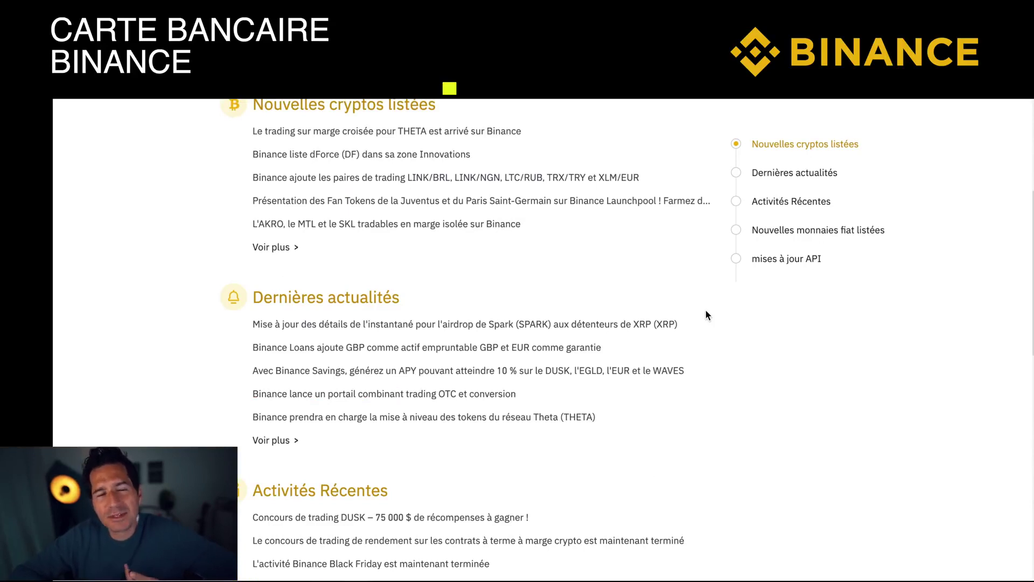
{"action": "scroll", "coordinate": [707, 315], "scroll_direction": "down", "scroll_amount": 2}
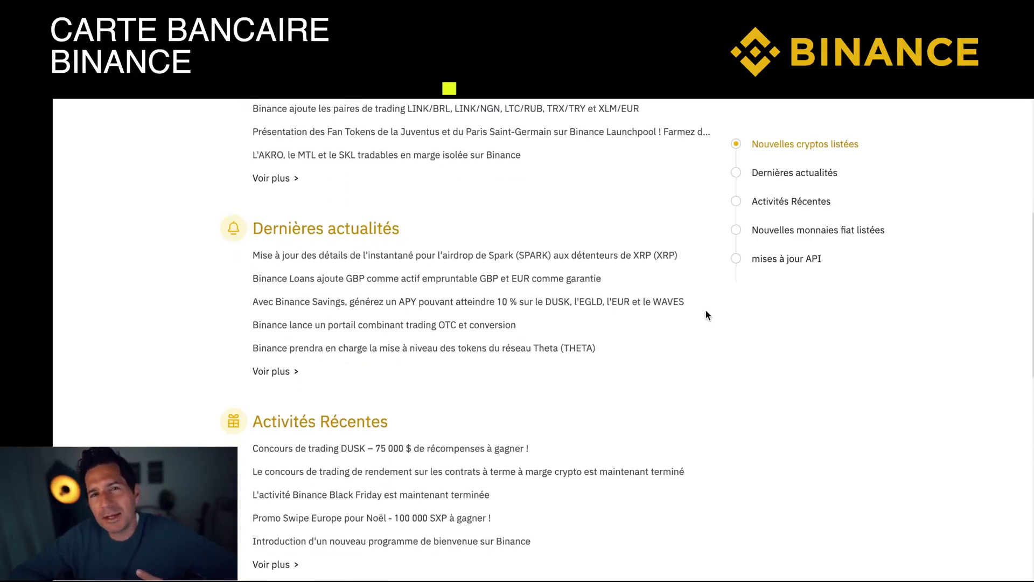